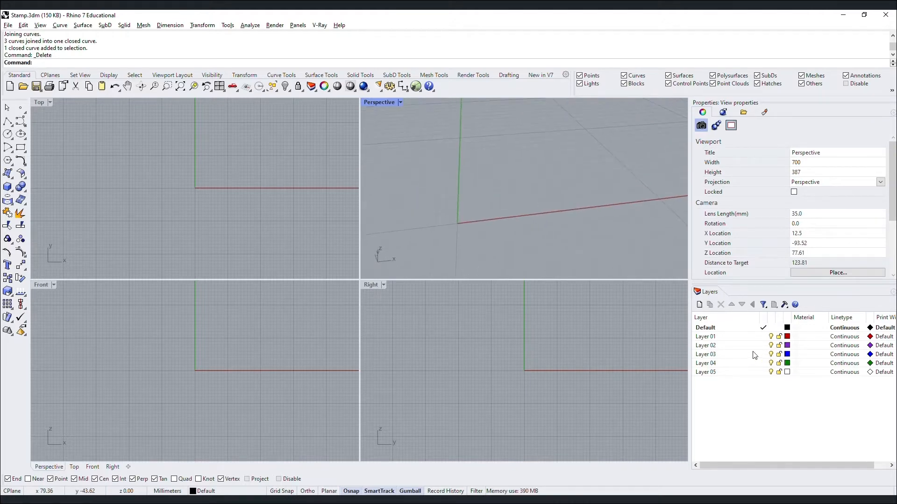
Rename Layer 01 to Sketch and make Sketch the current layer.
click(713, 341)
click(711, 341)
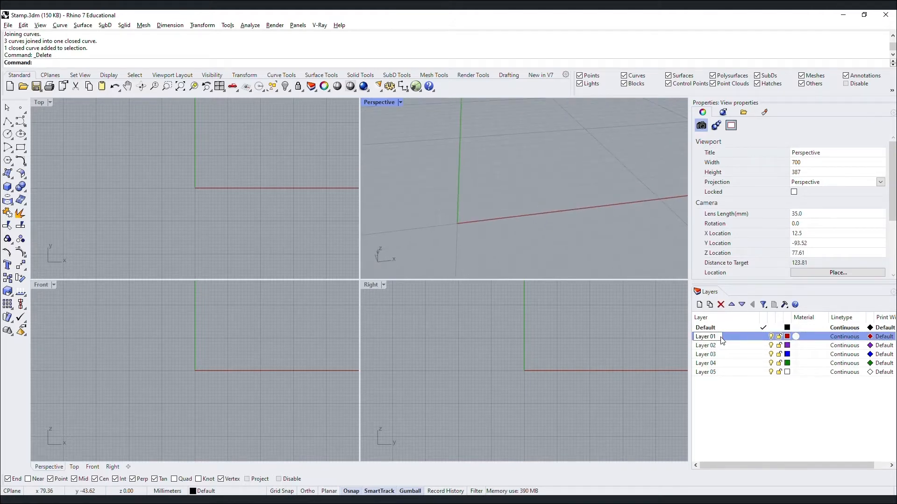
text(Sketch)
key(Return)
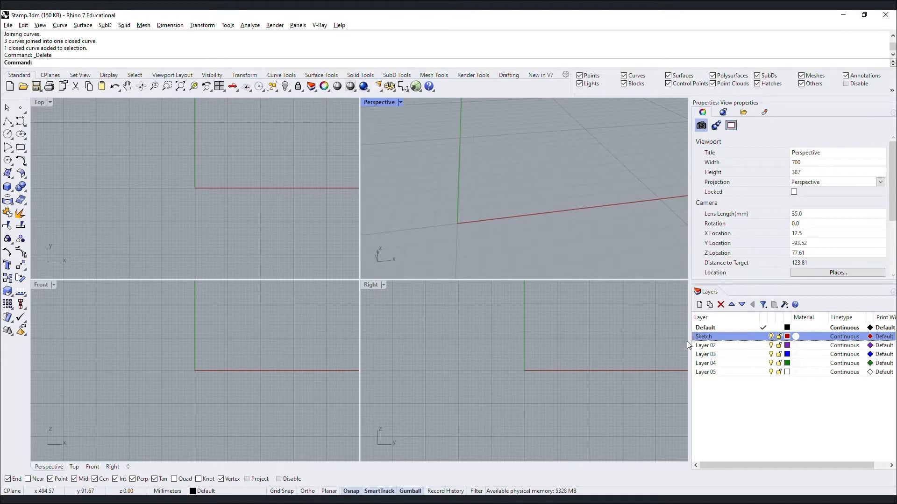
click(764, 337)
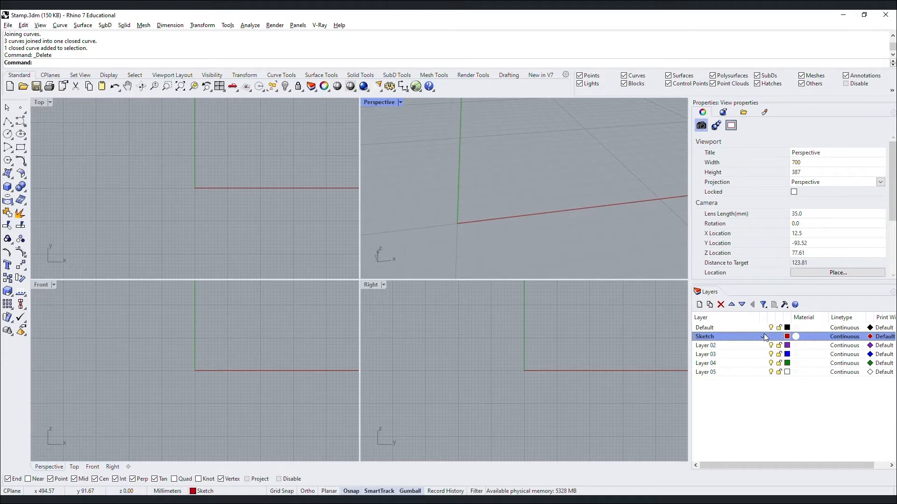
click(7, 122)
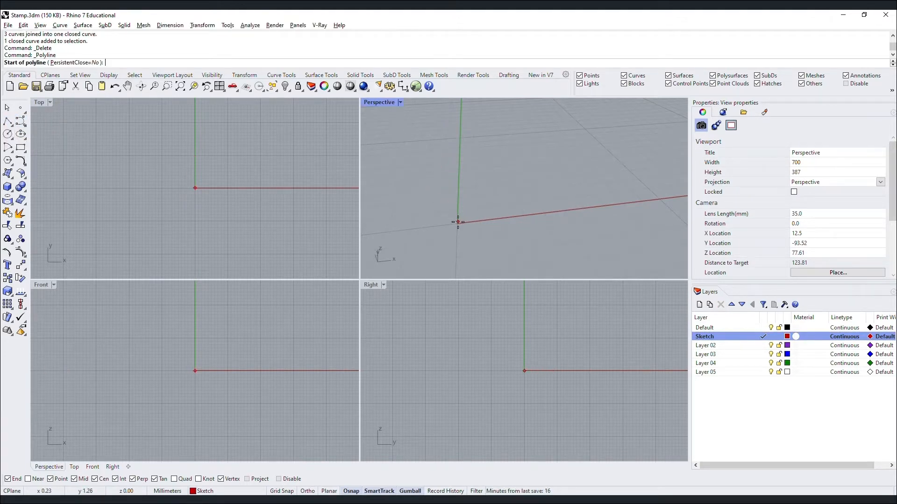
Draw a 35 mm line from the origin along the x-axis and zoom to it.
key(Return)
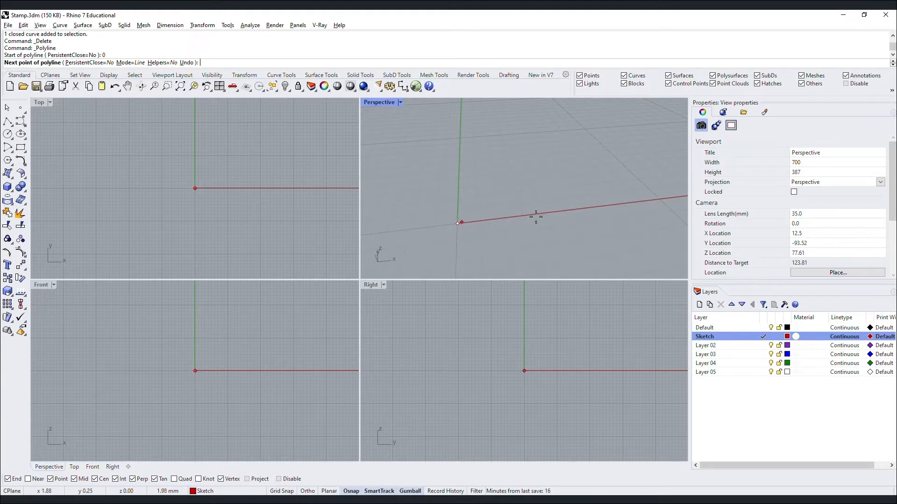
text(35)
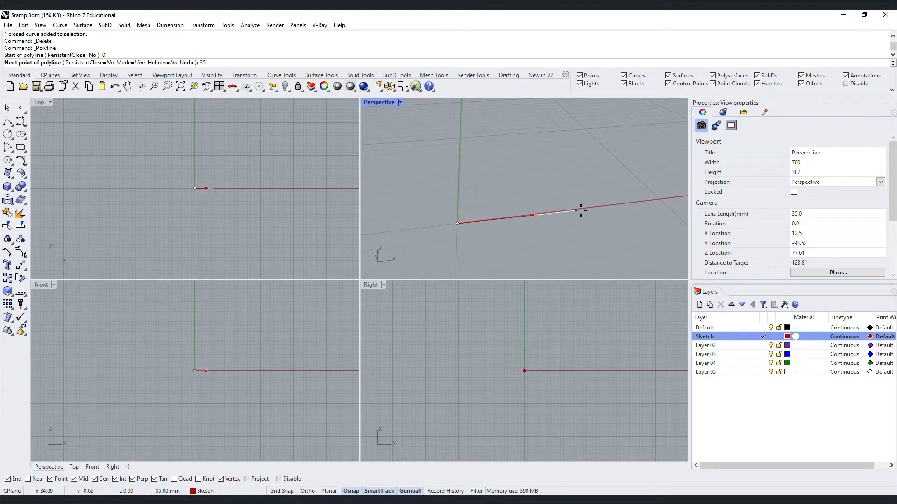
key(shift)
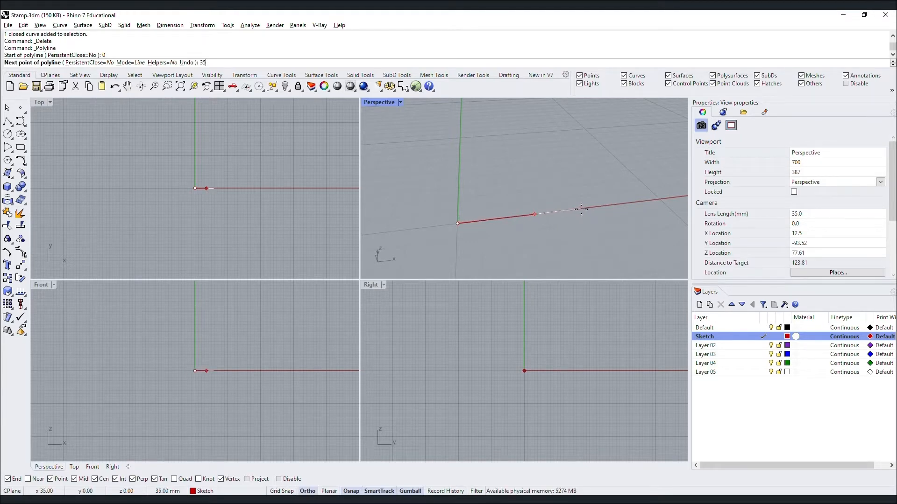
key(Return)
key(Return)
scroll(497, 192, down, 4)
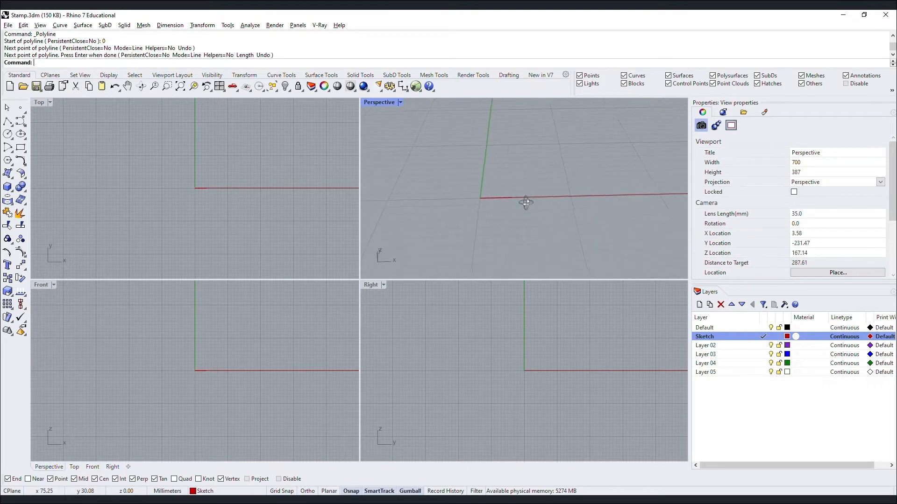
right_drag(526, 203, 529, 265)
scroll(504, 206, up, 4)
drag(524, 201, 524, 201)
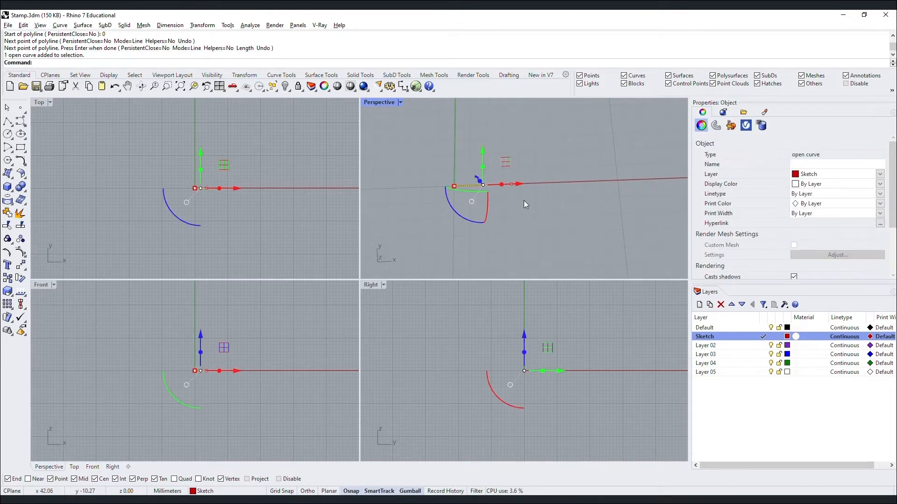
text(z)
key(Return)
text(s)
key(Return)
scroll(461, 229, down, 2)
right_drag(503, 241, 498, 244)
scroll(466, 213, down, 6)
scroll(472, 187, up, 3)
right_drag(472, 188, 466, 217)
Draw a 5 mm polyline rising at right angles from the origin.
text(Polyline)
key(Return)
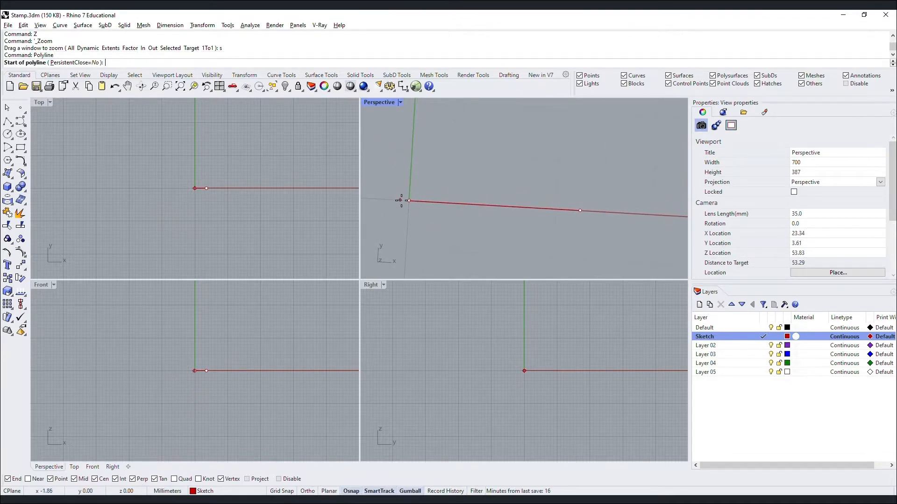
click(408, 201)
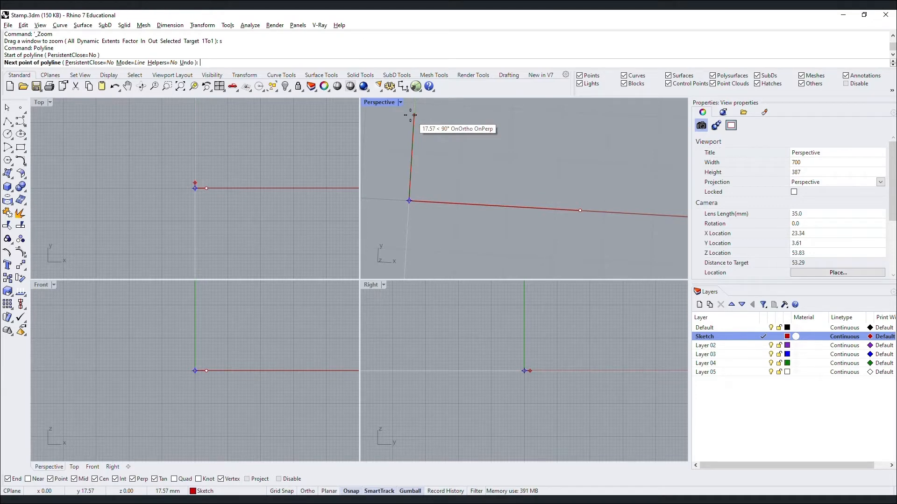
text(5)
key(Return)
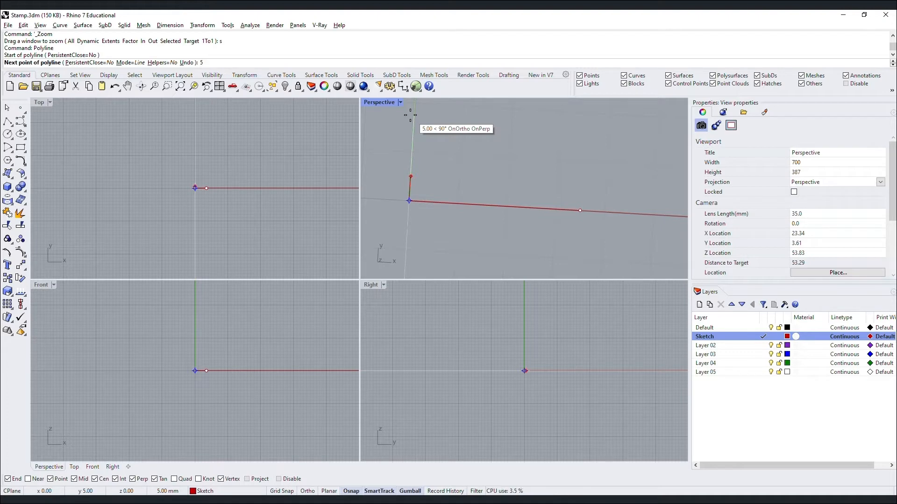
click(410, 115)
key(Return)
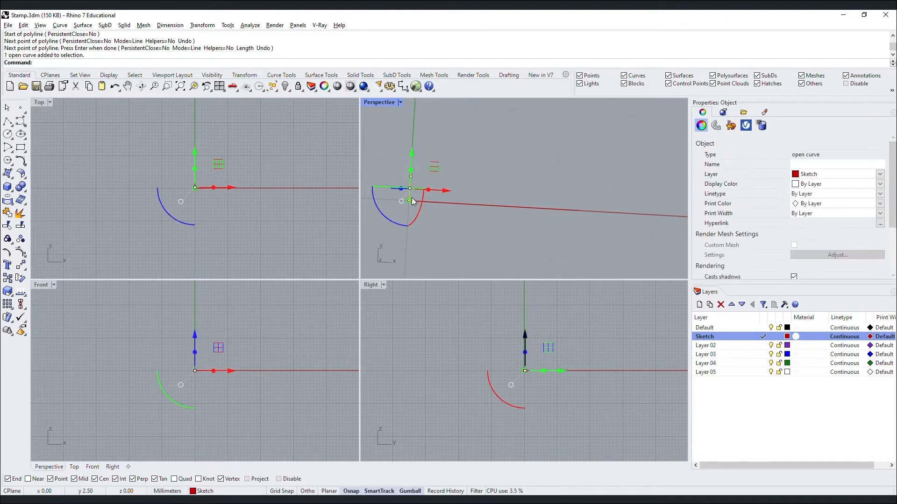
right_drag(413, 202, 421, 162)
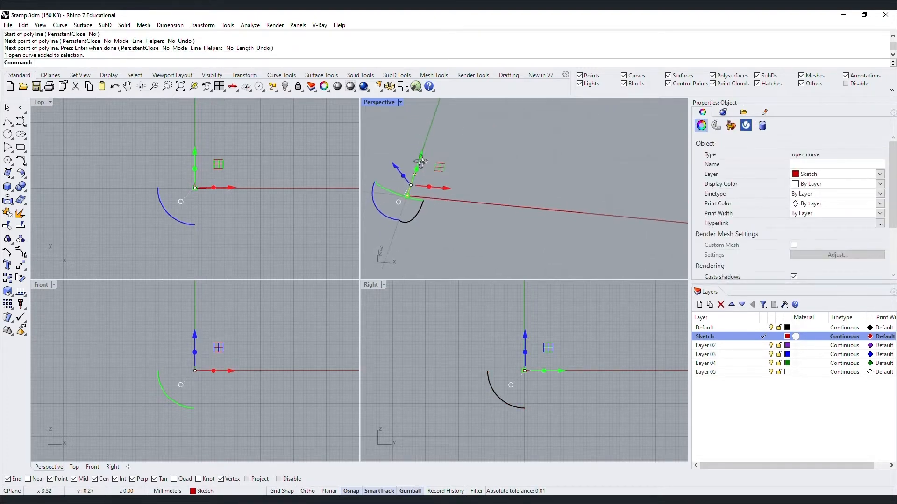
Rotate the short line -30° with the gumball and move it by its end.
click(384, 212)
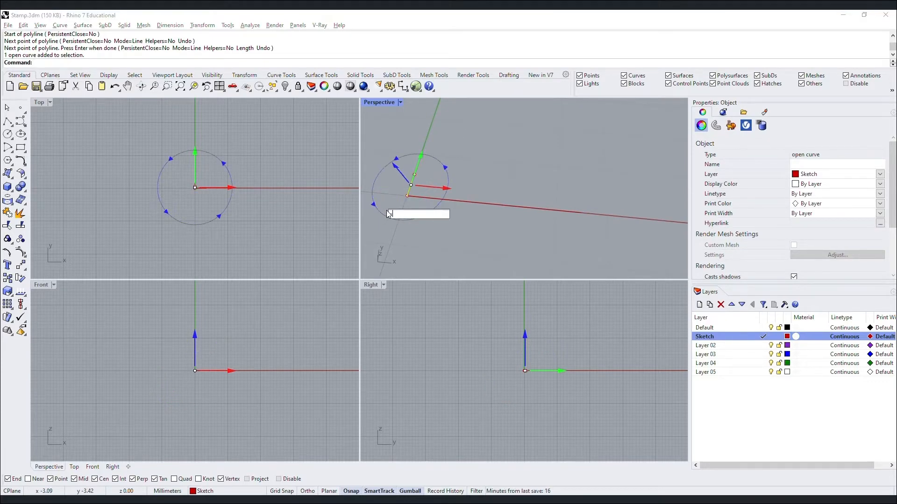
text(-30)
key(Return)
key(Escape)
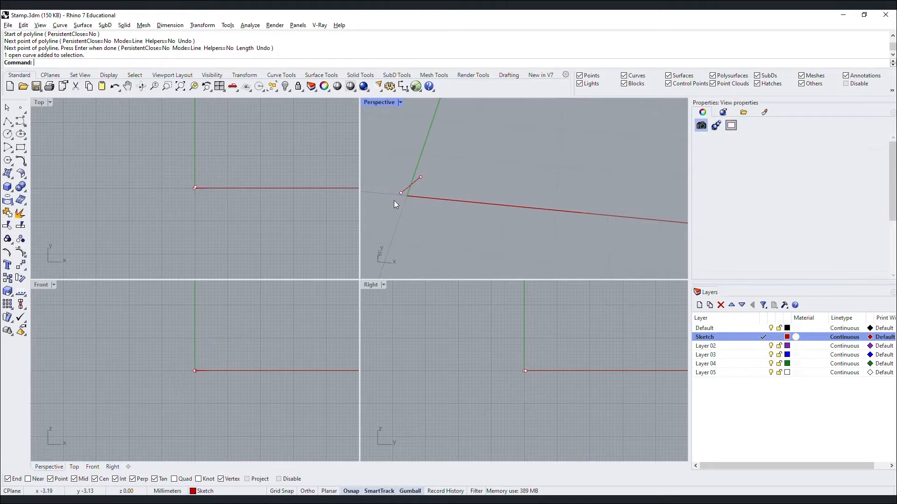
scroll(416, 179, up, 4)
click(411, 184)
text(m)
key(Return)
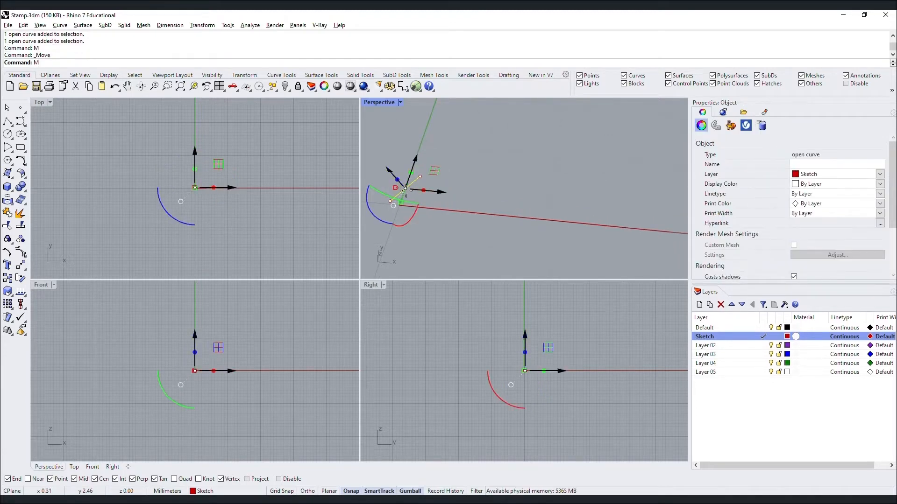
click(390, 202)
click(400, 205)
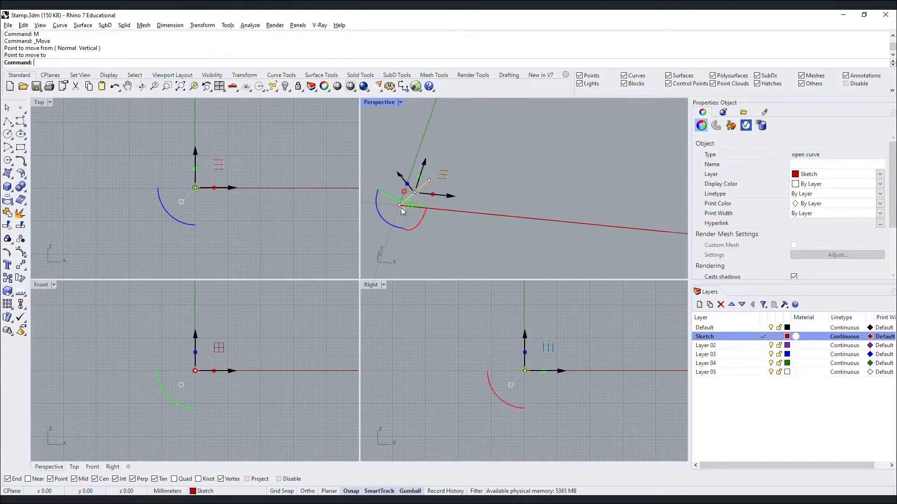
key(Escape)
Rotate the short line about the x-axis and snap its end back onto the origin.
click(414, 195)
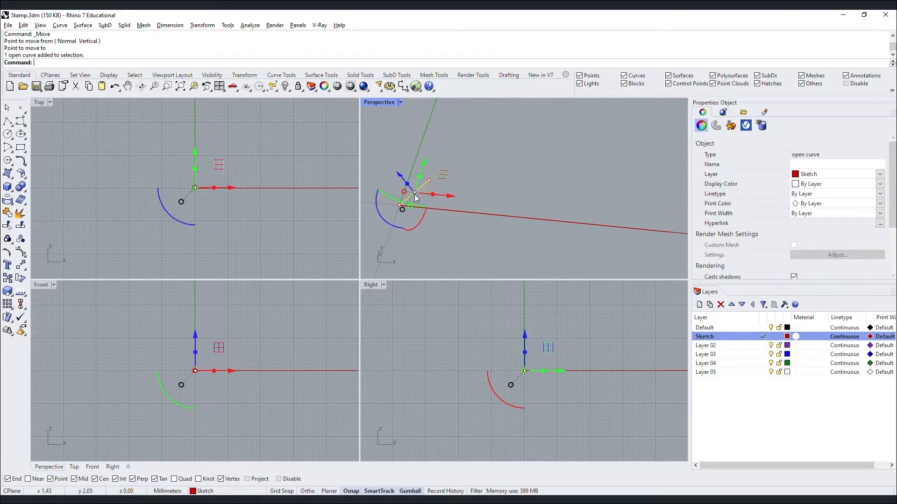
click(396, 225)
key(Return)
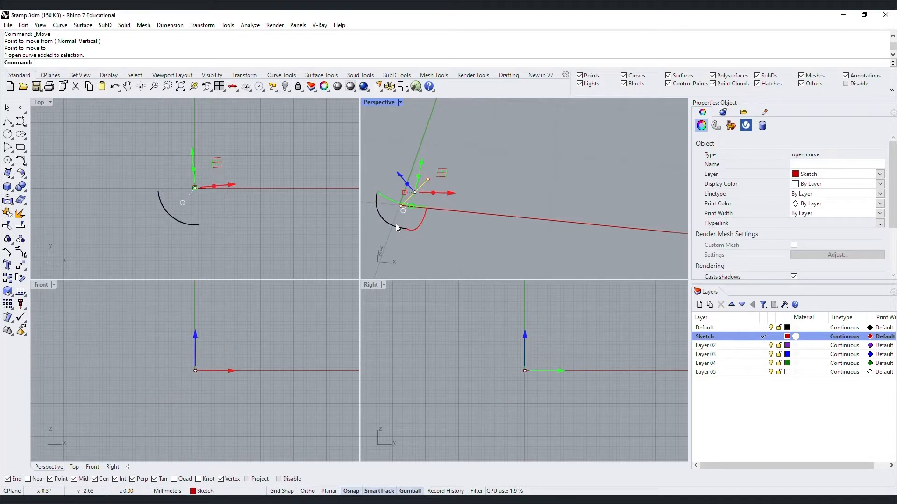
text(m)
key(Return)
click(398, 208)
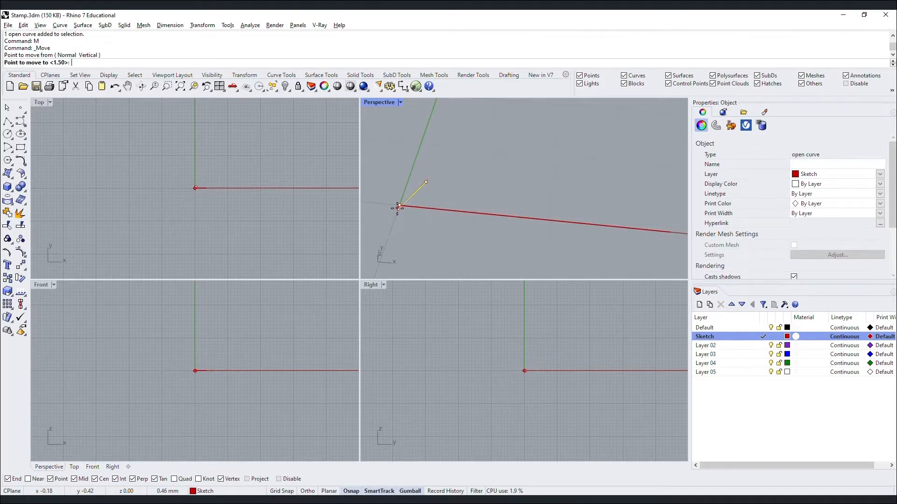
click(421, 178)
text(m)
key(Return)
click(421, 178)
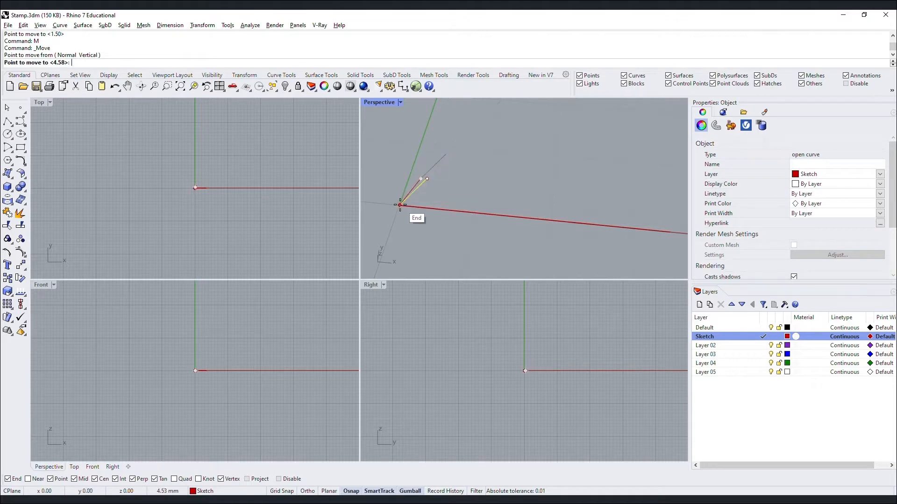
click(398, 208)
key(Escape)
Select the tilted short line from among the overlapping curves for mirroring.
click(414, 202)
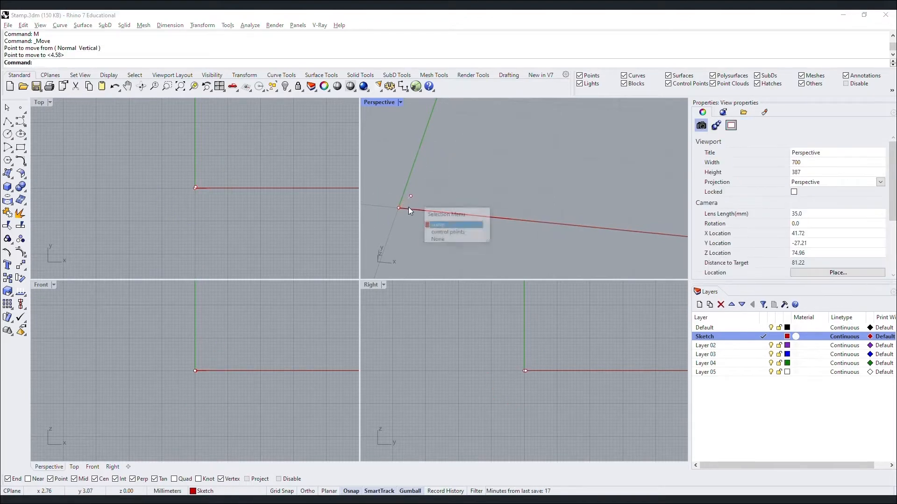
click(462, 226)
scroll(209, 194, up, 20)
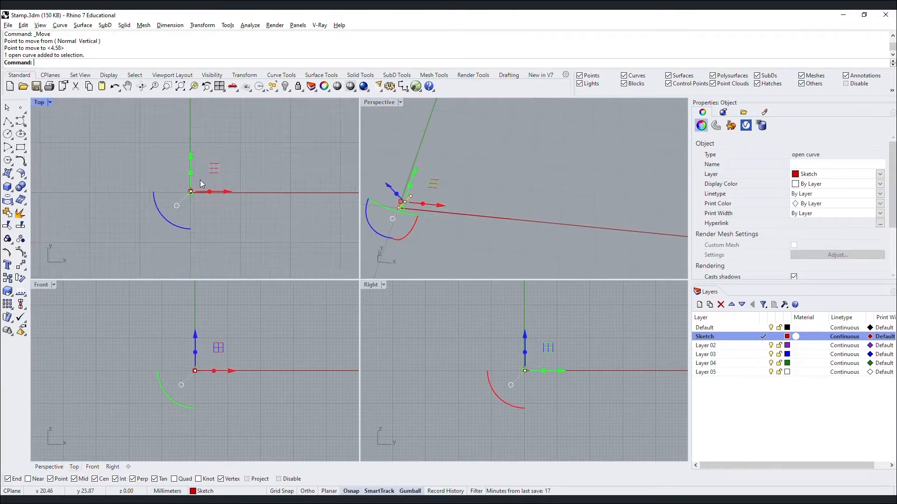
scroll(210, 224, down, 6)
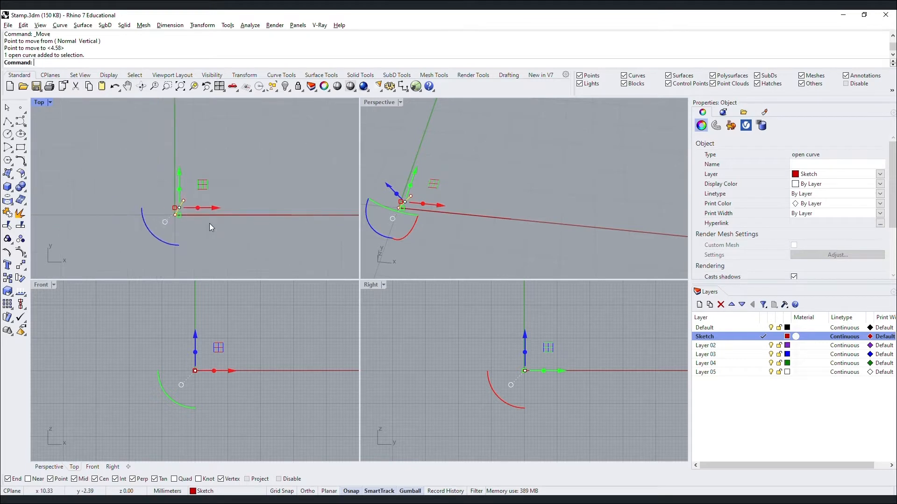
key(Return)
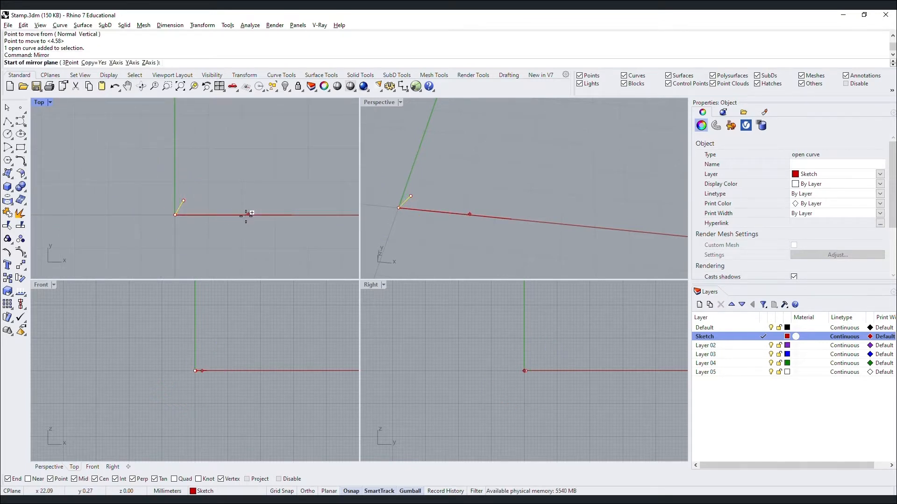
Mirror the tilted line across the long line's midpoint.
click(236, 215)
click(240, 139)
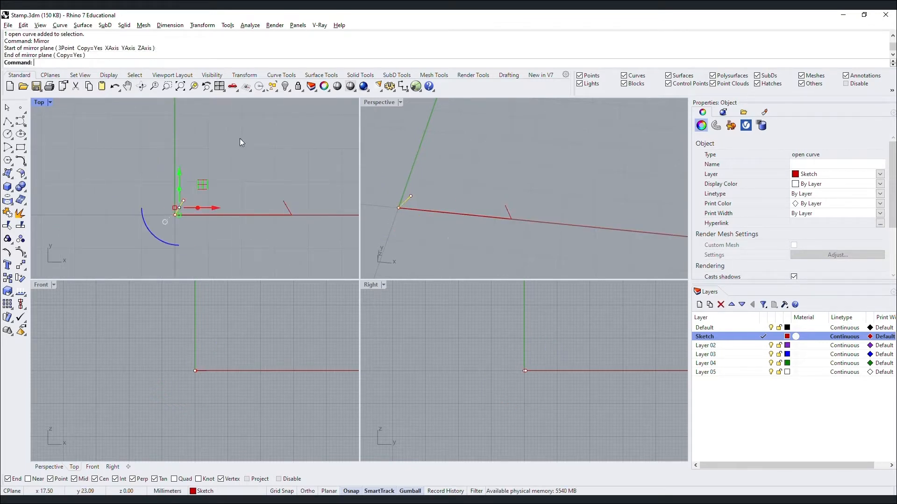
key(Return)
key(Escape)
key(Escape)
Draw a line connecting the tips of the tilted line and its mirrored copy.
text(Polyline)
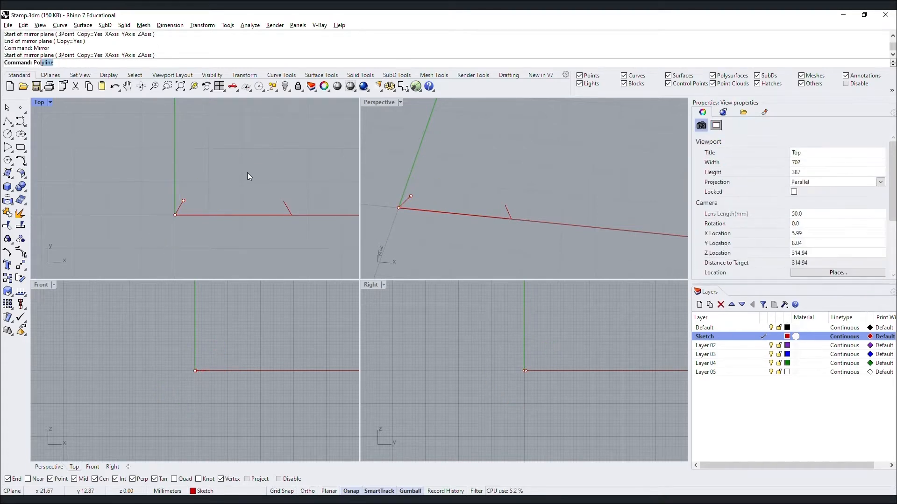
key(Return)
click(184, 201)
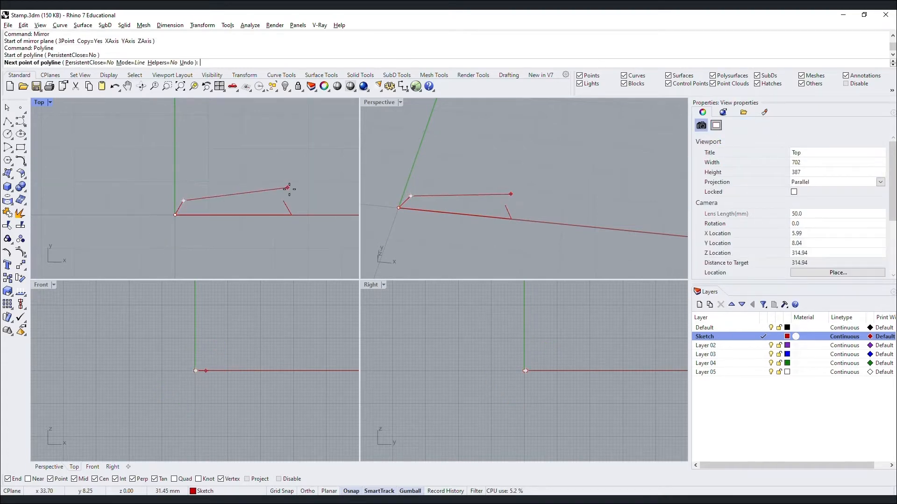
click(280, 199)
key(Return)
Join the four sketch curves into one closed trapezoid profile.
drag(240, 216, 329, 254)
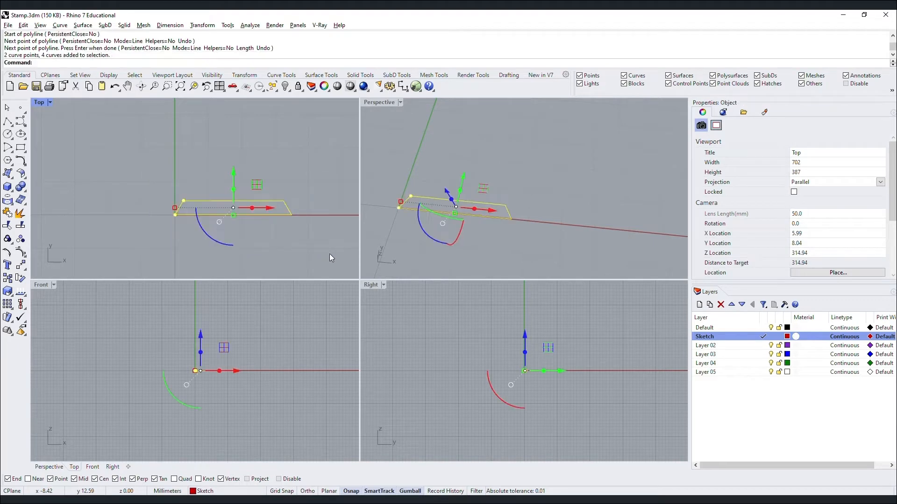
key(ctrl+j)
click(294, 240)
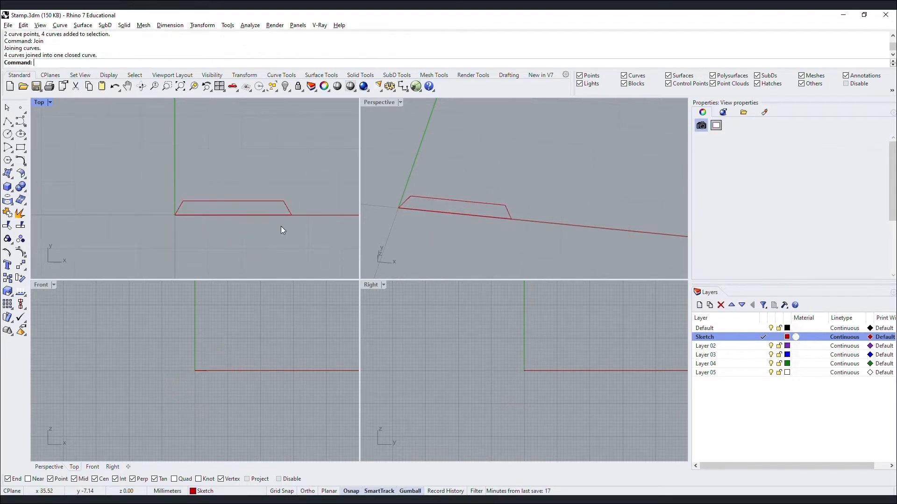
click(271, 201)
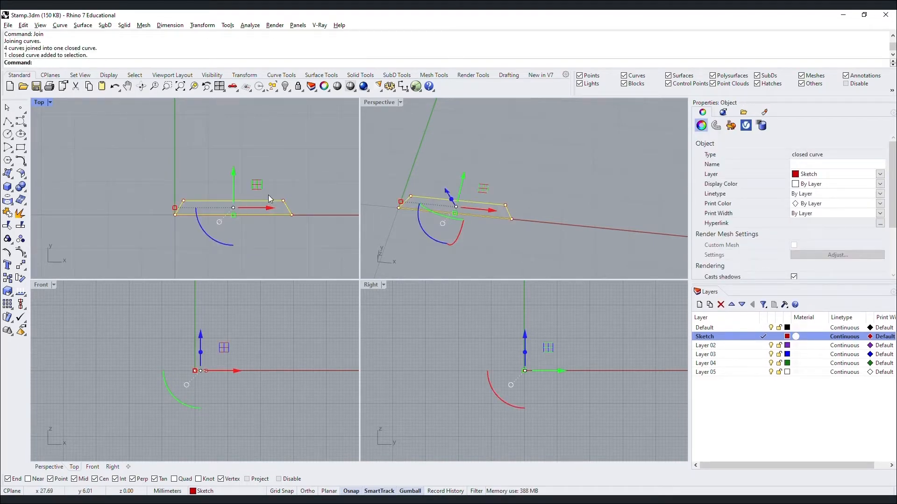
right_drag(482, 216, 417, 160)
Rotate the profile 90° upright and move it vertically to height 0.
click(445, 214)
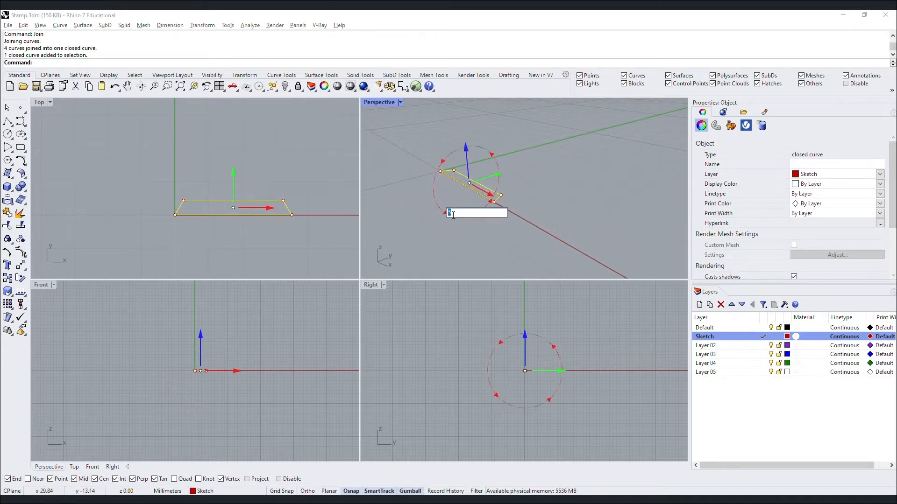
text(90)
key(Return)
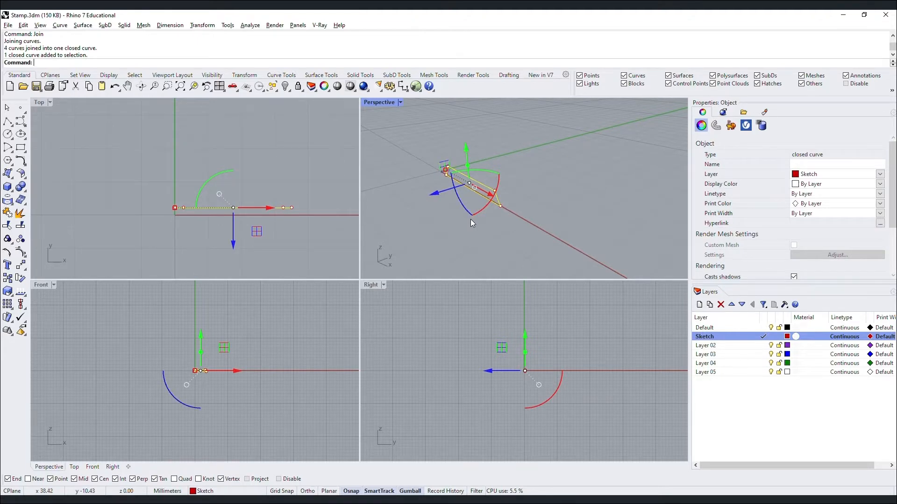
text(m)
key(Return)
text(v)
key(Return)
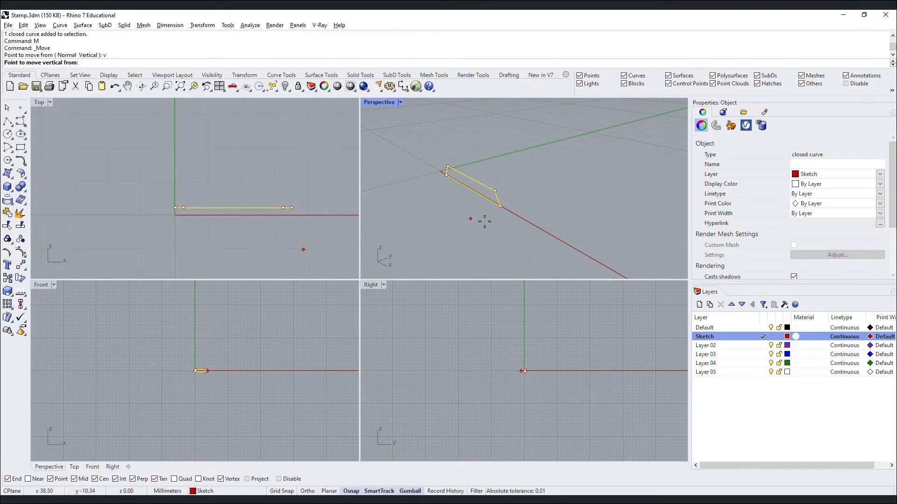
click(500, 212)
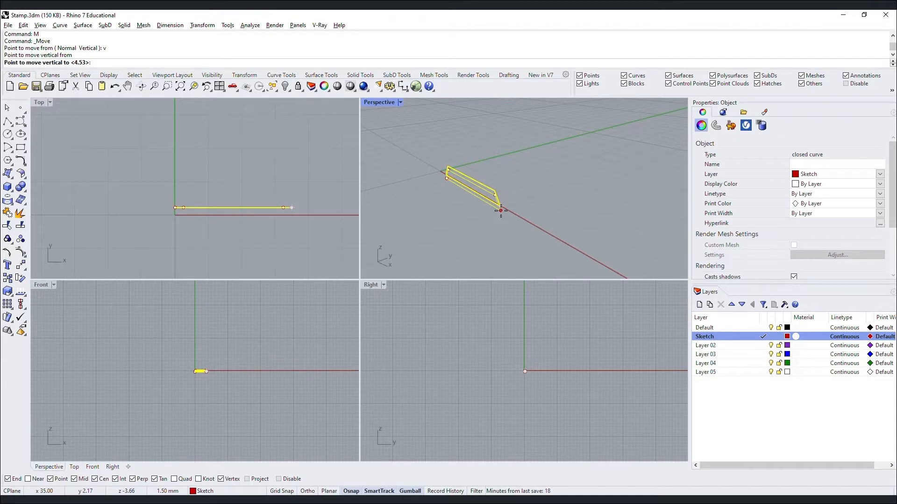
key(Return)
Zoom to the trapezoid profile in the front, right and top viewports.
click(507, 236)
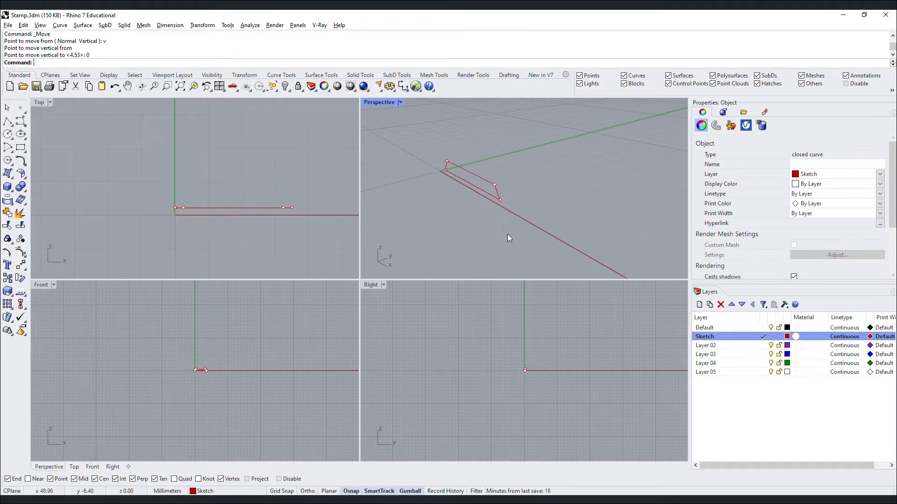
right_drag(508, 237, 500, 206)
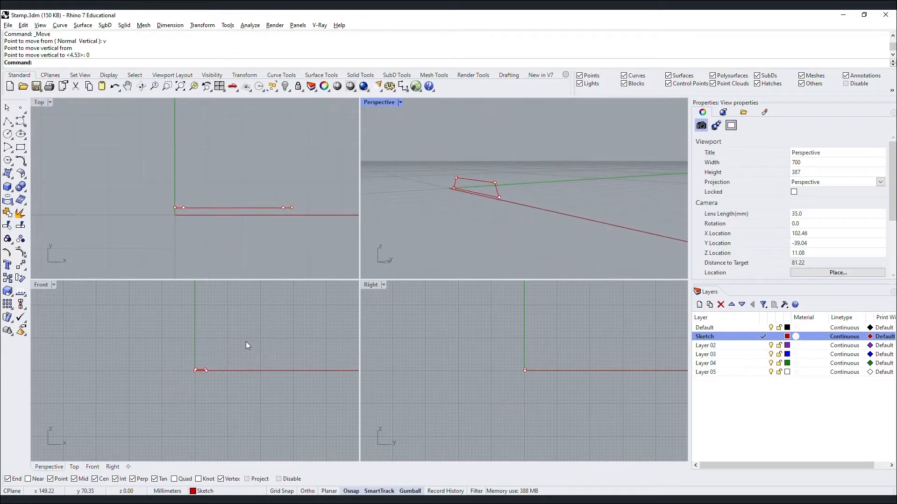
scroll(203, 364, up, 10)
scroll(170, 384, up, 9)
drag(131, 329, 282, 411)
text(z)
key(Return)
text(s)
key(Return)
drag(456, 321, 637, 419)
text(z)
key(Return)
text(s)
key(Return)
click(628, 416)
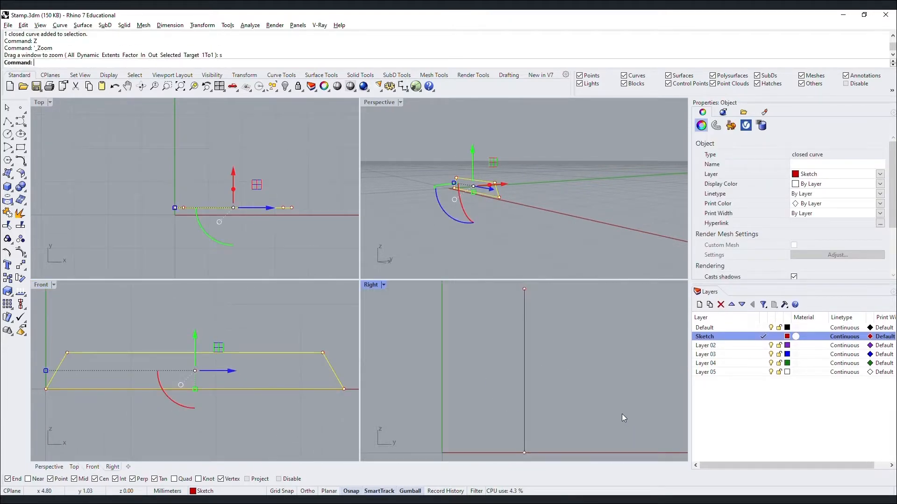
scroll(548, 354, down, 3)
drag(139, 159, 345, 233)
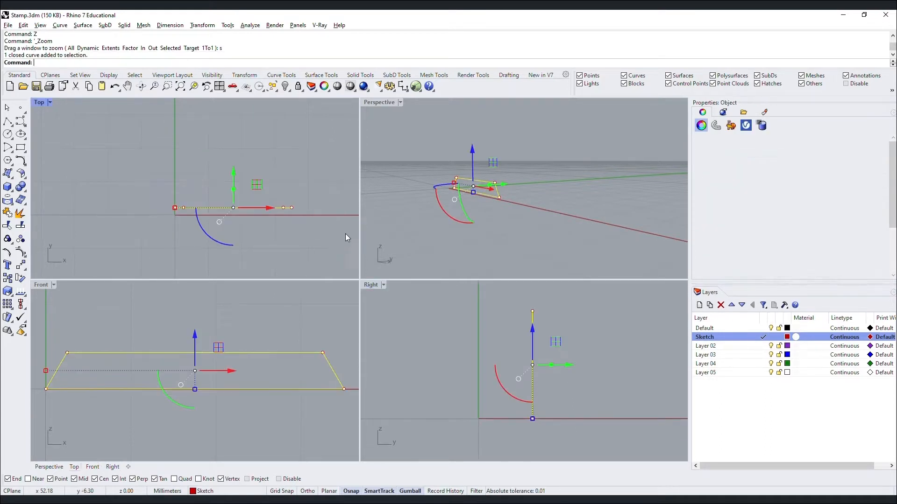
text(z)
key(Return)
text(s)
key(Return)
click(508, 224)
mouse_move(508, 223)
right_down()
mouse_move(423, 223)
mouse_move(492, 225)
right_up()
click(481, 185)
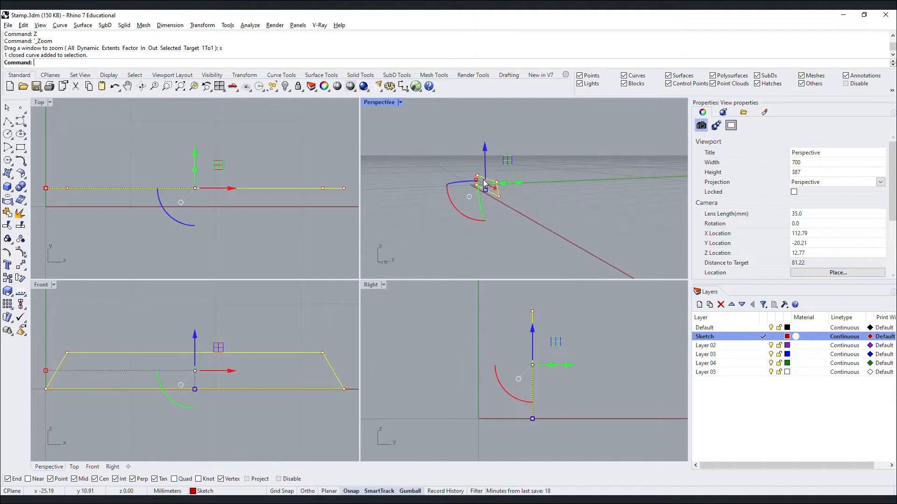
Extrude the trapezoid profile 90 mm with ExtrudeCrv.
text(Extr)
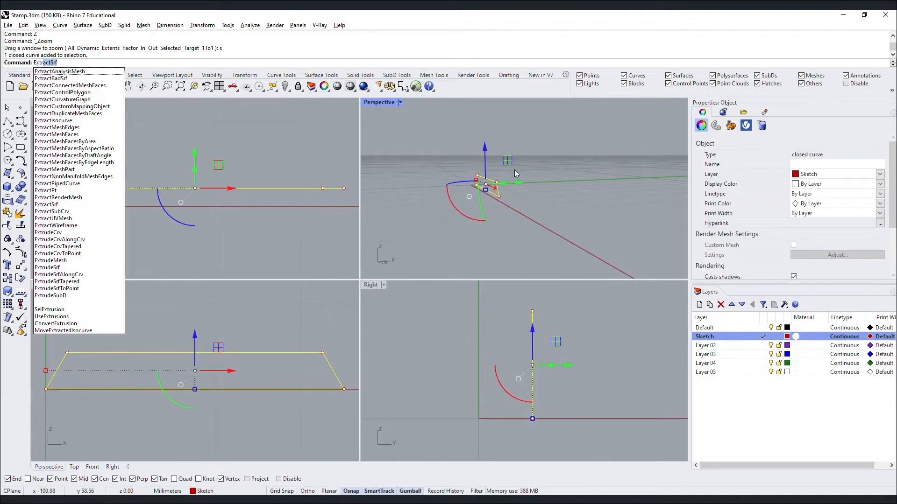
text(udeCrv)
key(Return)
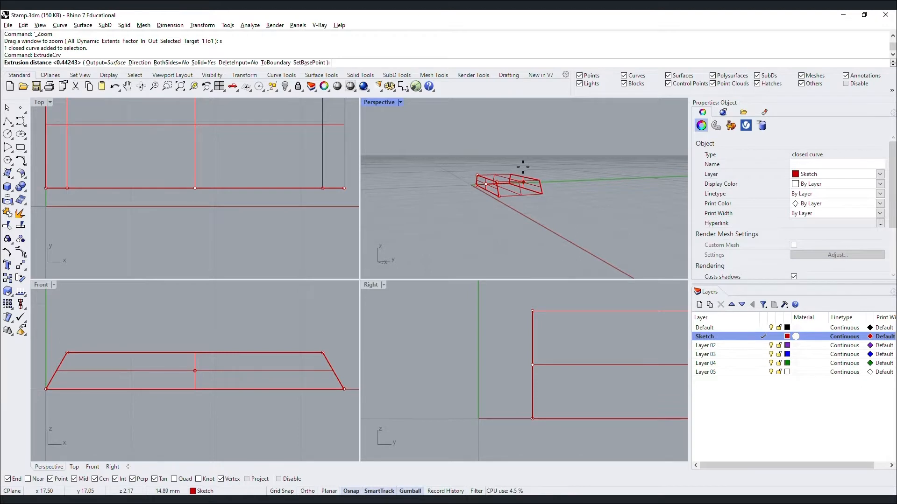
text(90)
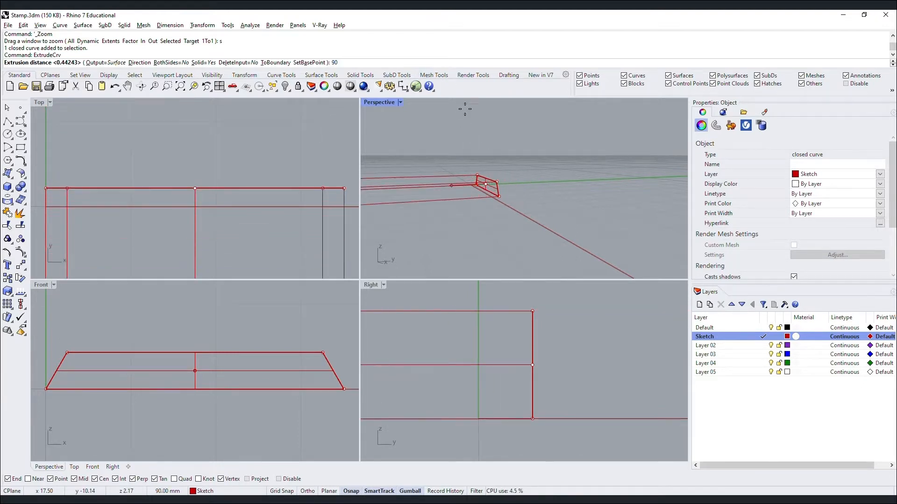
key(Return)
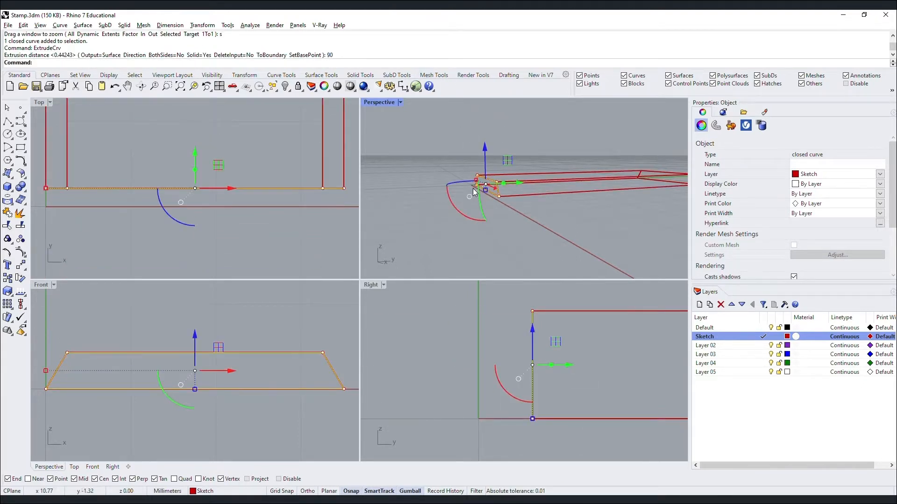
Frame the extruded block and switch the Perspective viewport to Shaded display.
click(558, 175)
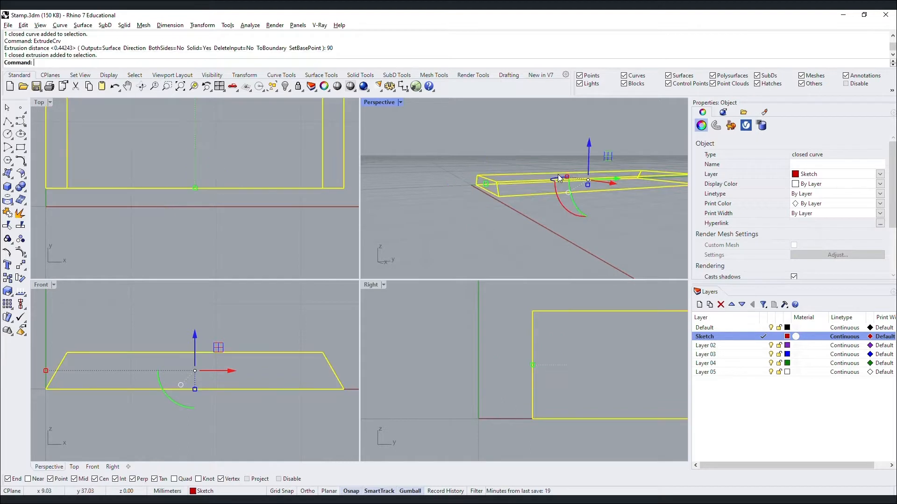
text(z)
key(Return)
text(s)
key(Return)
key(Escape)
click(400, 103)
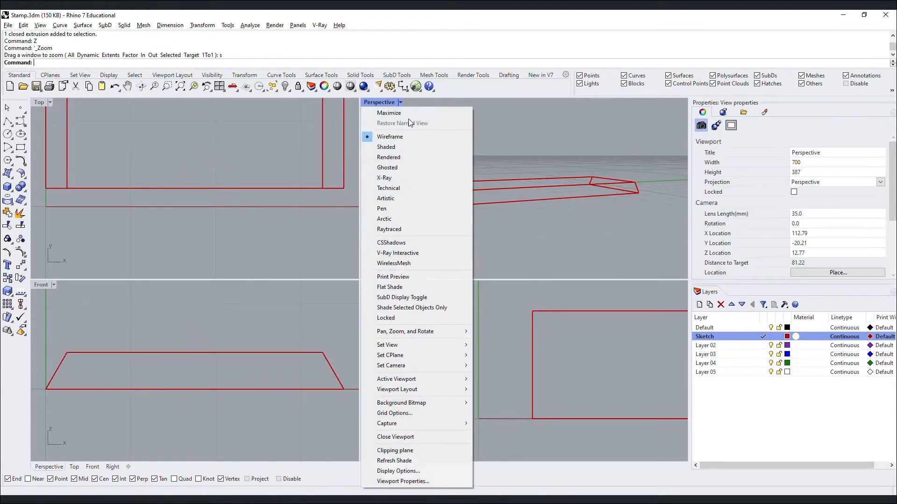
click(416, 154)
scroll(506, 192, down, 9)
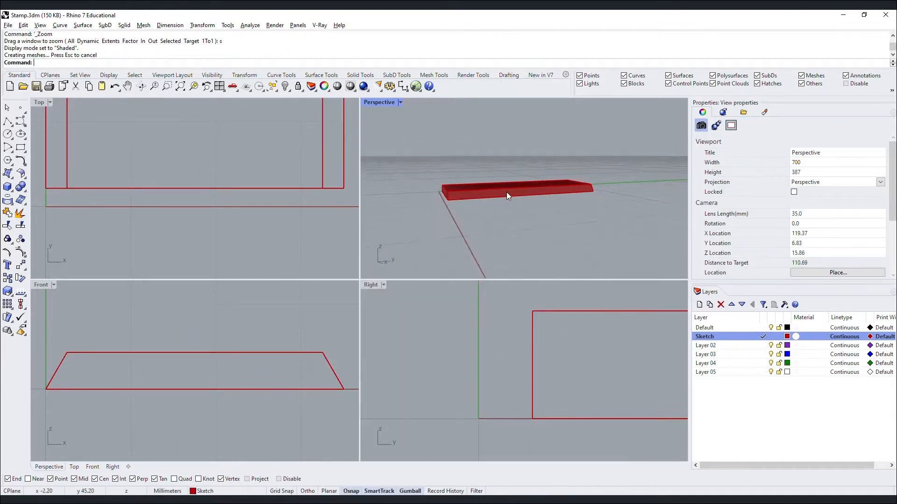
mouse_move(490, 185)
right_down()
mouse_move(464, 197)
mouse_move(575, 204)
mouse_move(670, 182)
mouse_move(590, 154)
mouse_move(516, 184)
mouse_move(518, 204)
right_up()
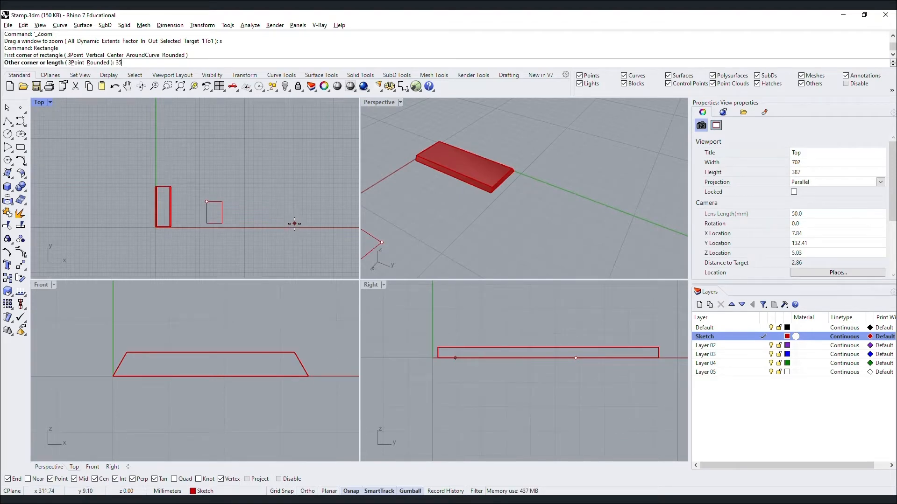
Create a 35 × 90 mm rectangle and move it toward the red axis.
key(Return)
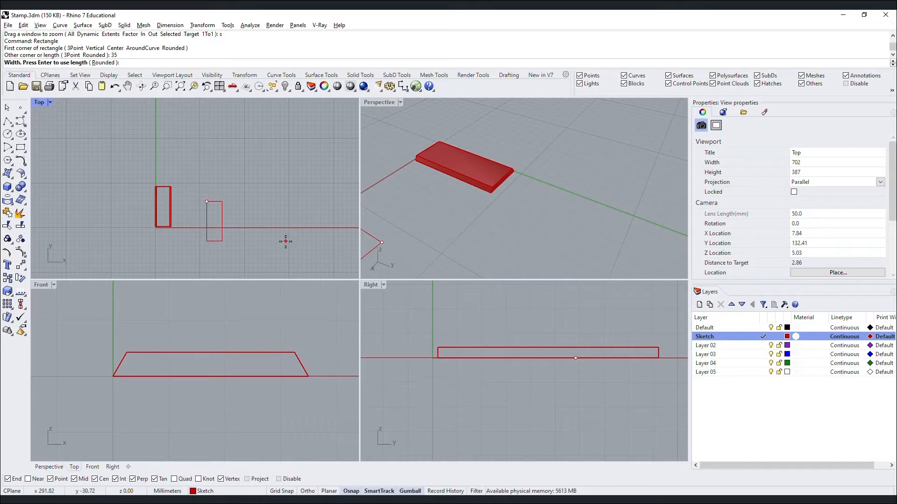
text(90)
key(Return)
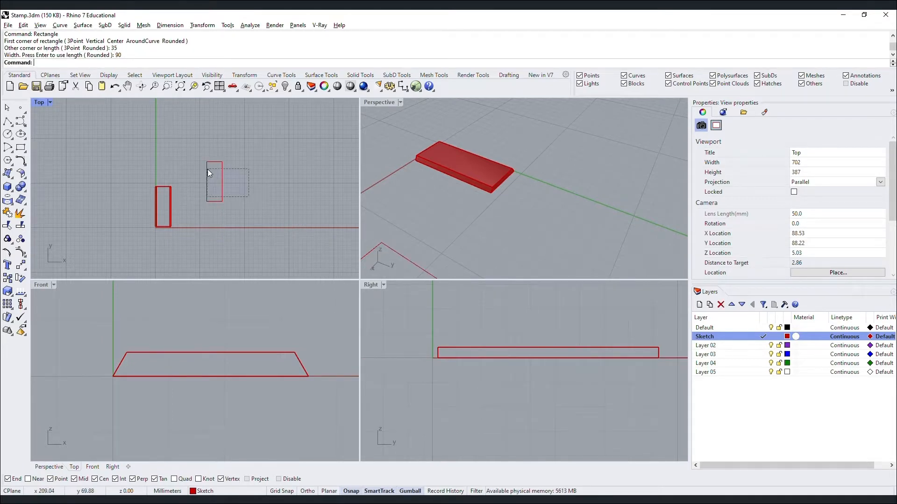
drag(208, 169, 254, 185)
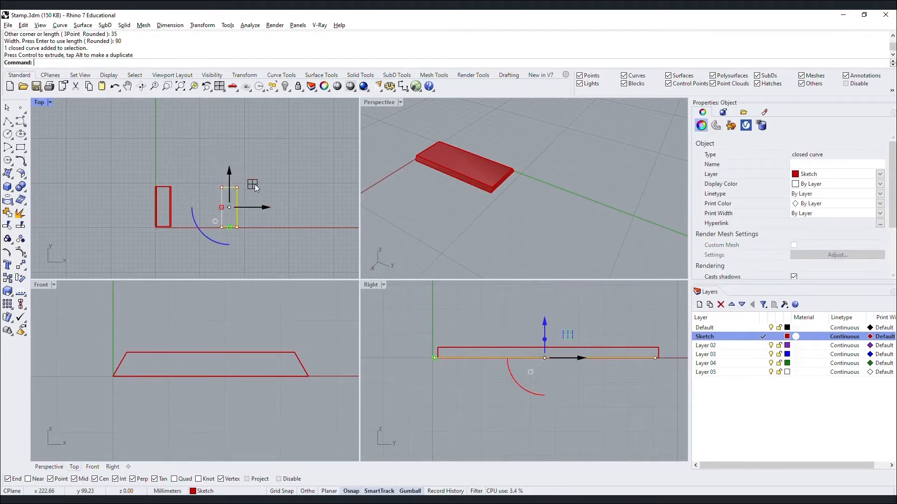
Rotate the rectangle 90° and slide it down onto the red X axis.
click(208, 236)
text(90)
key(Return)
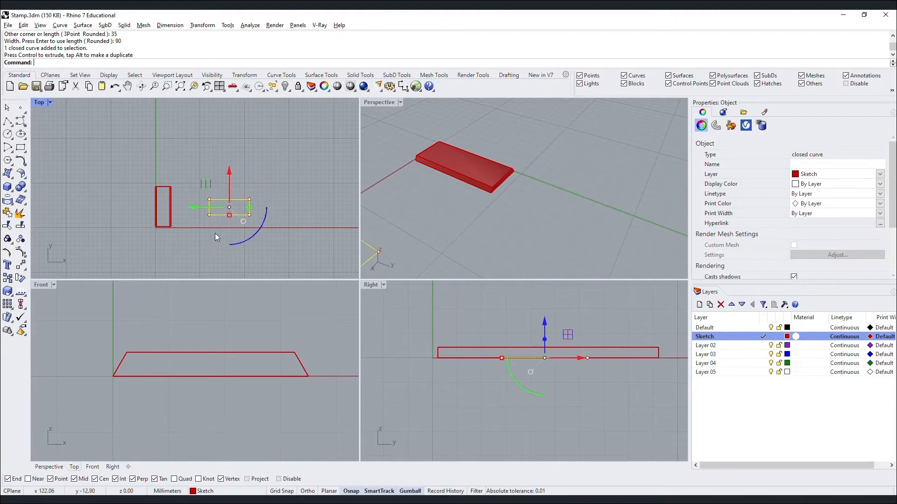
click(217, 233)
click(229, 200)
drag(230, 170, 228, 179)
click(220, 215)
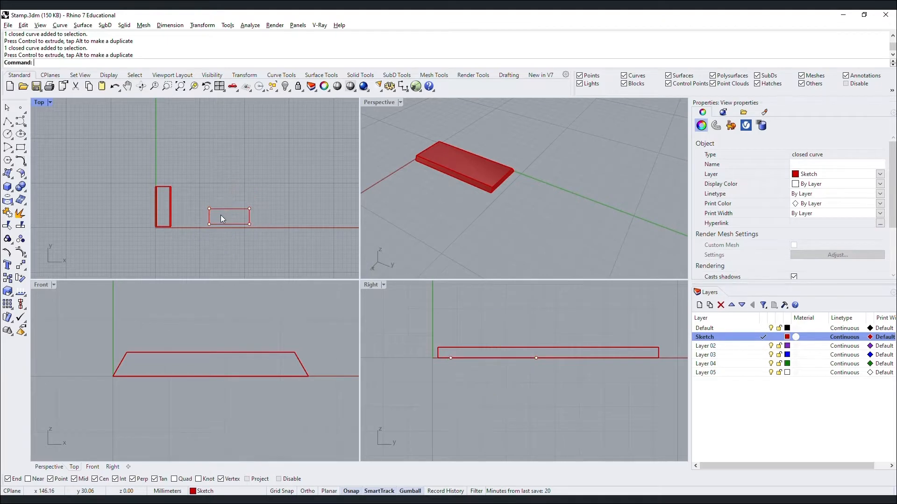
scroll(221, 215, up, 2)
click(221, 206)
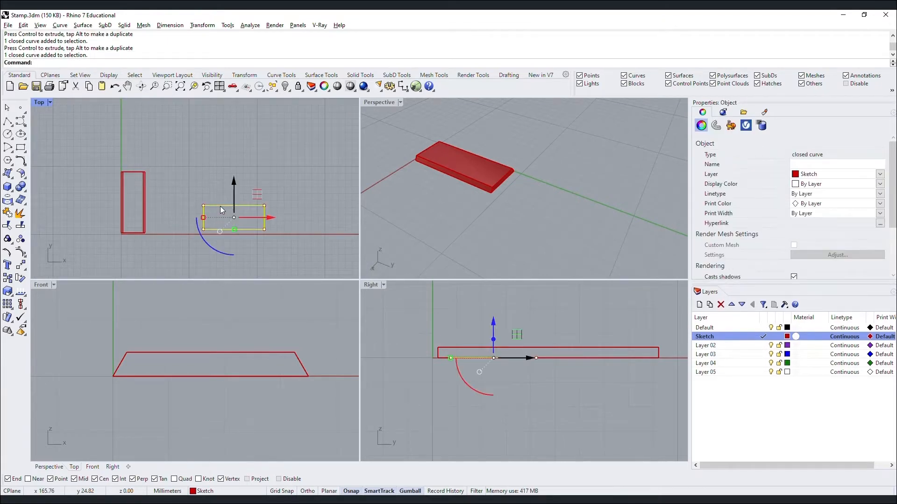
text(Offset)
key(Return)
Offset the base rectangle 5 mm inward to create an inner closed outline.
scroll(221, 222, up, 2)
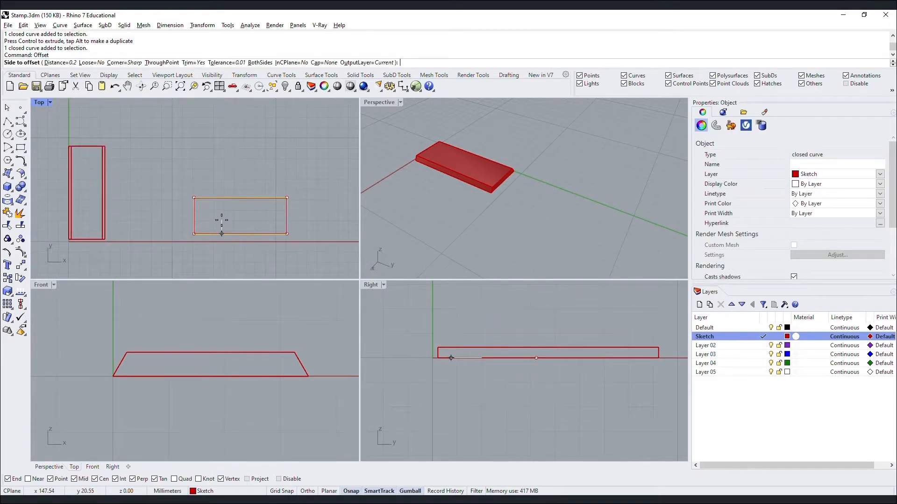
scroll(221, 222, up, 3)
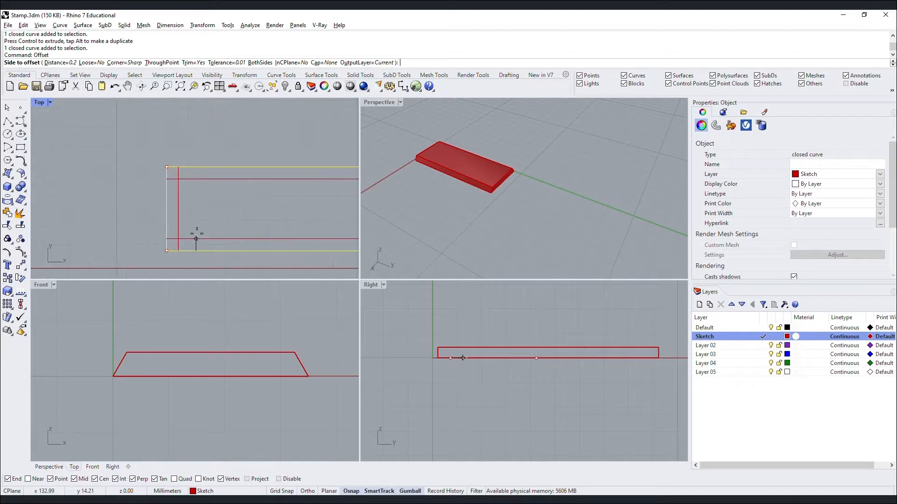
text(5)
click(202, 228)
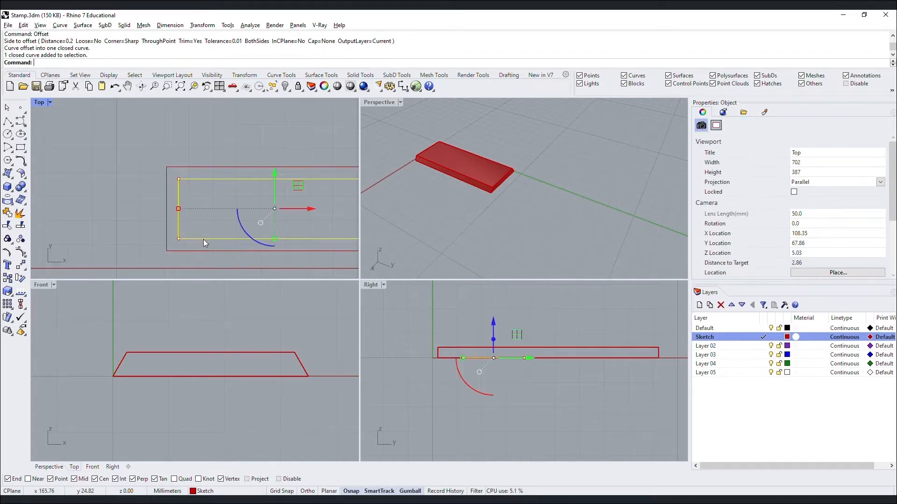
Raise the inner offset rectangle by 1 mm.
click(495, 319)
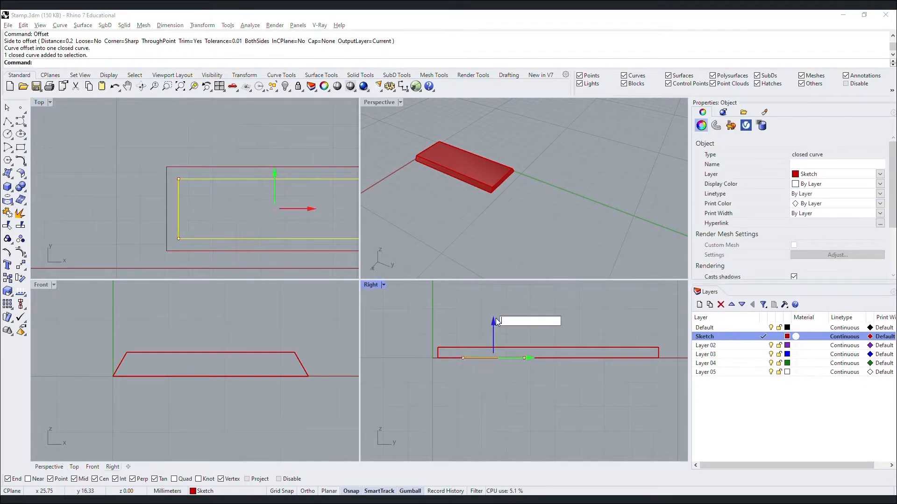
text(1)
key(Return)
key(Escape)
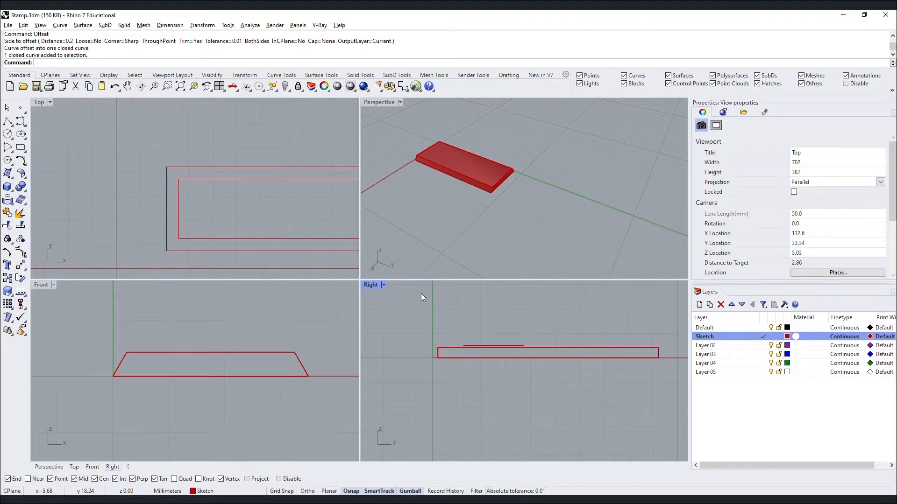
Select the nested rectangles and orbit the Perspective view to a lower angle.
click(198, 180)
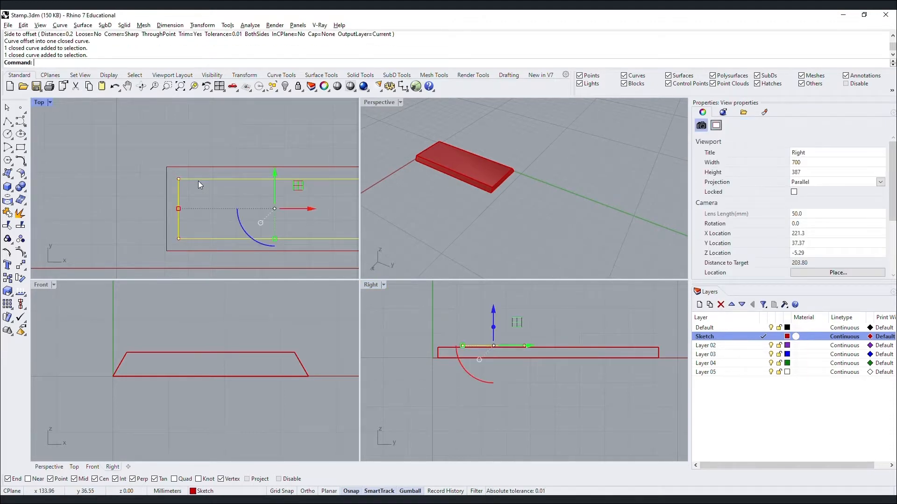
shift+click(167, 208)
scroll(537, 177, down, 7)
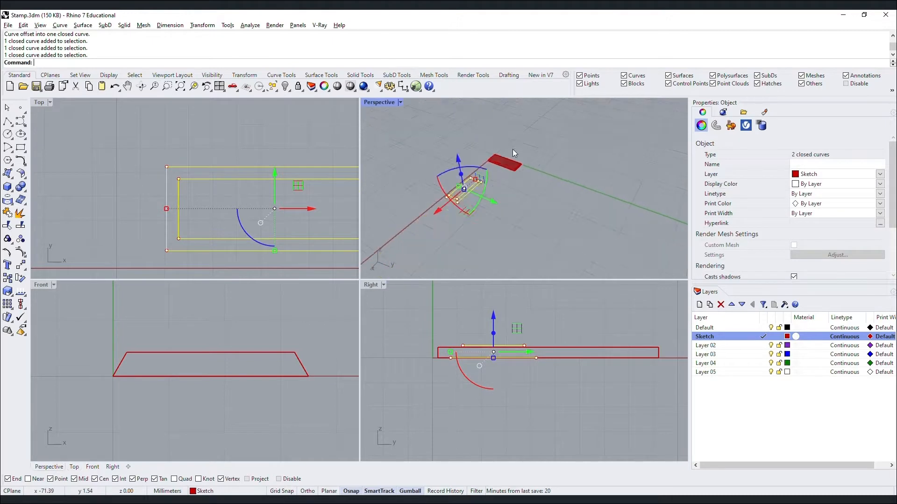
right_drag(510, 158, 478, 161)
key(Escape)
scroll(472, 162, up, 6)
scroll(469, 168, up, 3)
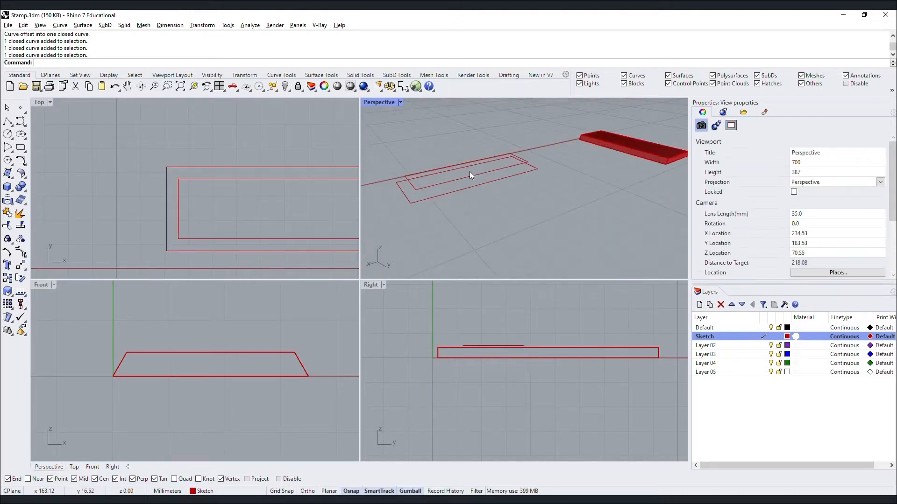
click(469, 175)
Zoom to the selected inner rectangle and orbit Perspective to a low angle.
text(Z)
key(Return)
text(s)
key(Return)
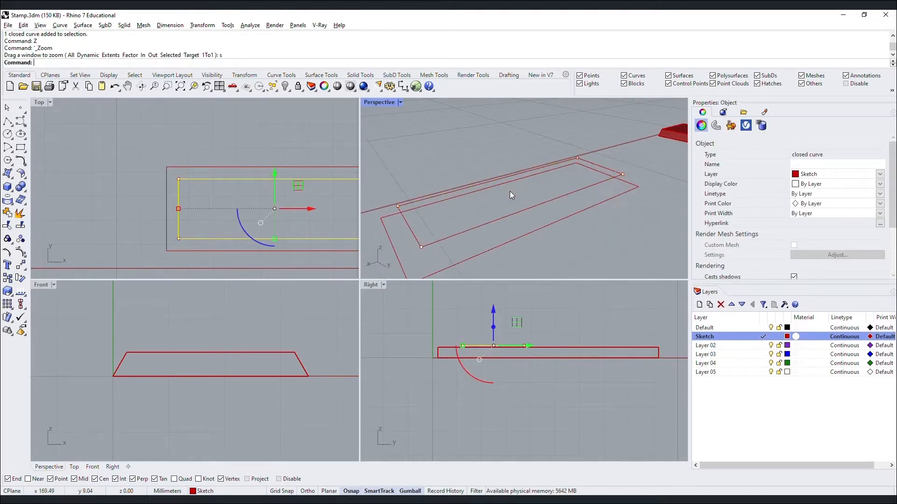
key(Escape)
right_drag(544, 195, 575, 173)
key(Return)
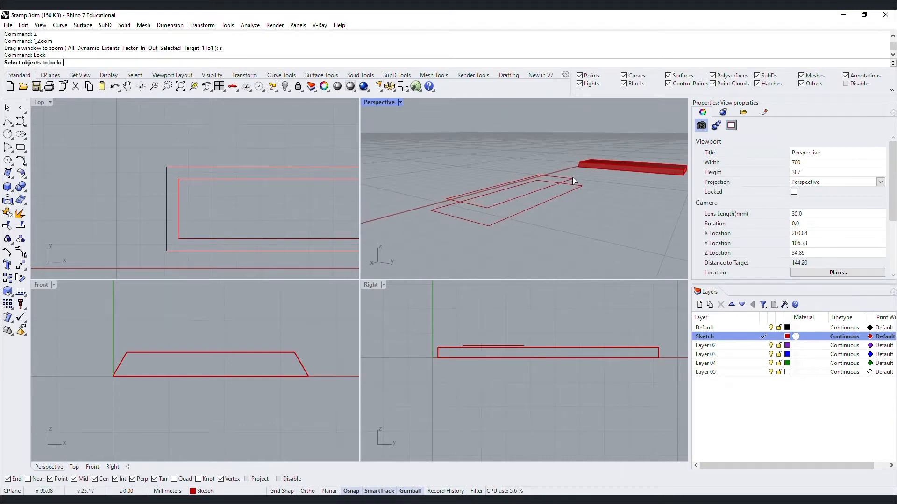
key(Return)
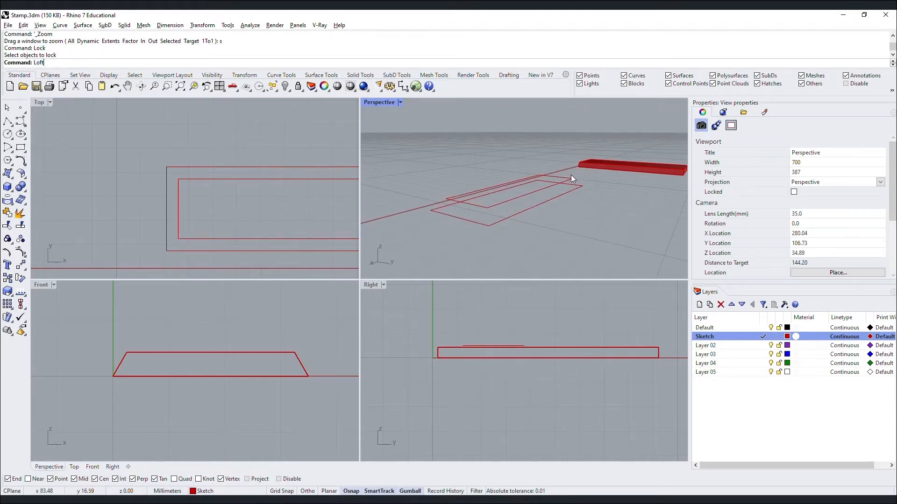
Loft the outer then inner rectangle with Normal style into a sloped frame surface.
key(Return)
click(553, 196)
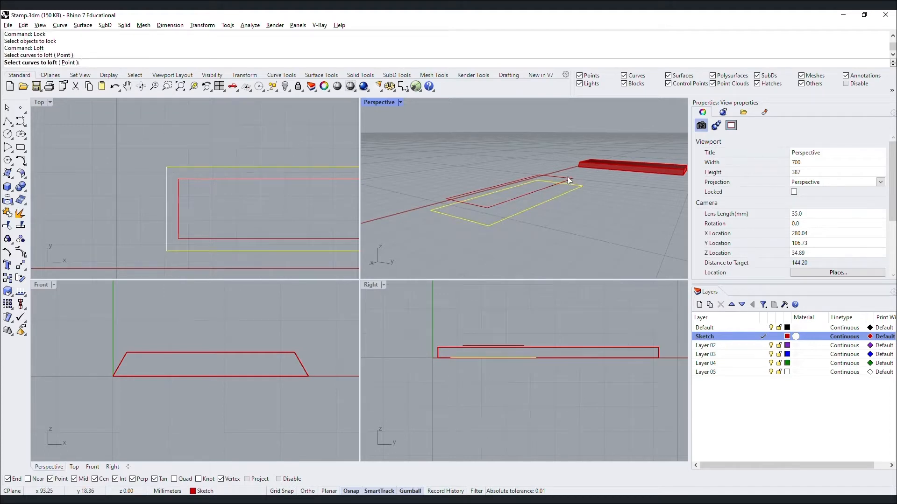
click(568, 178)
key(Return)
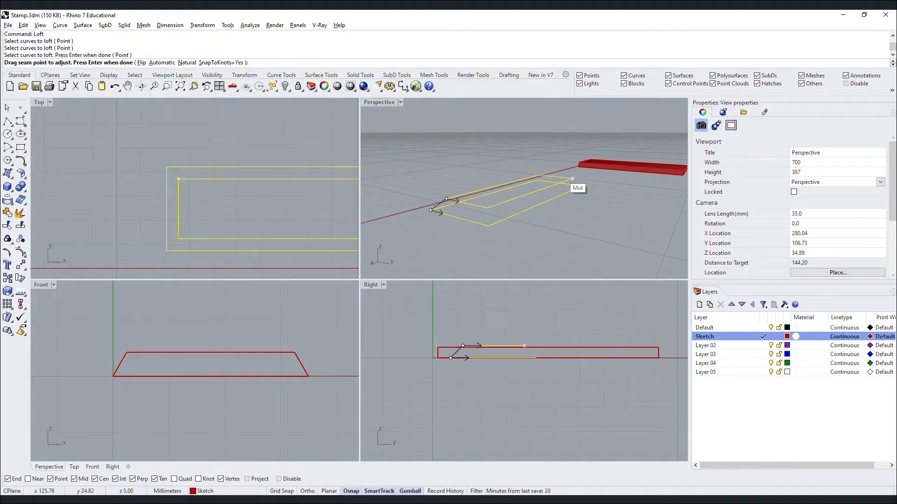
key(Return)
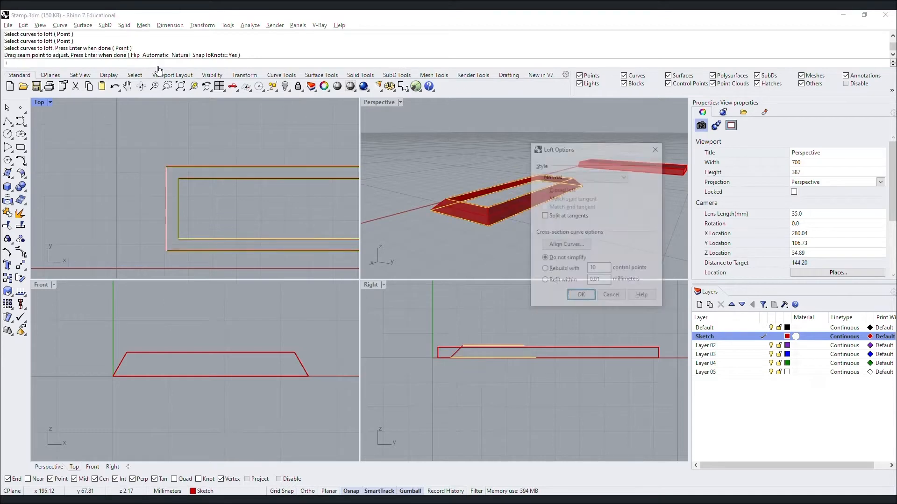
click(573, 176)
click(573, 176)
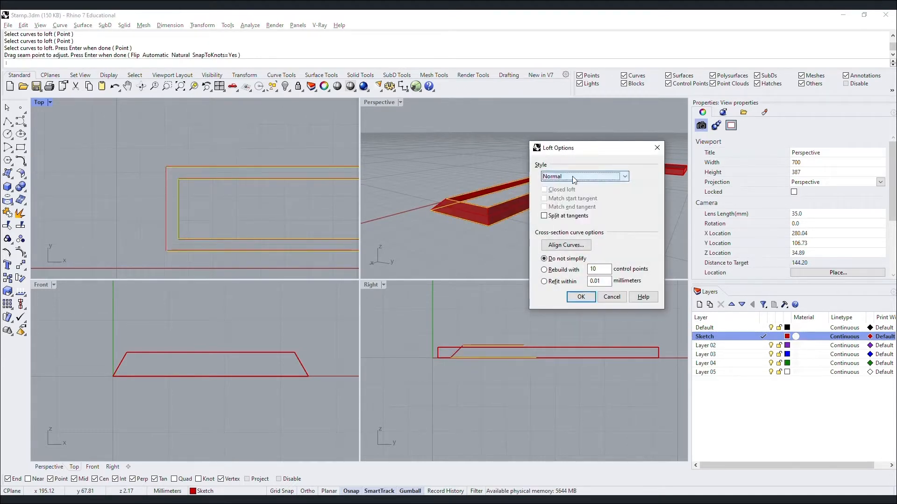
click(577, 301)
right_drag(539, 268, 529, 243)
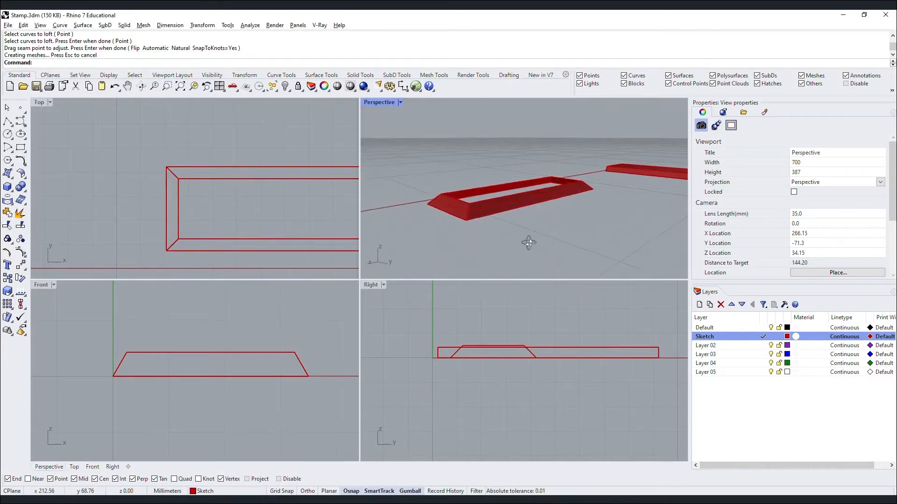
click(505, 202)
Cap the lofted frame into a closed solid.
text(Ca)
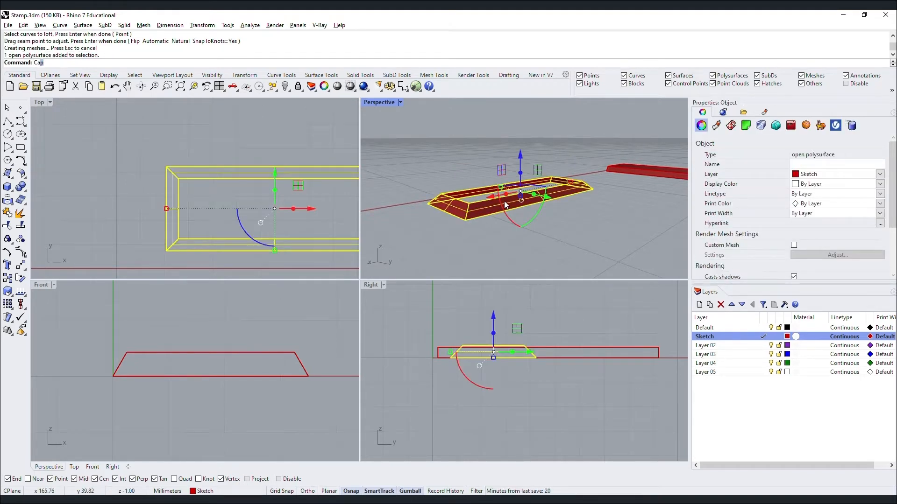
text(p)
key(Return)
click(518, 242)
right_drag(517, 242, 518, 244)
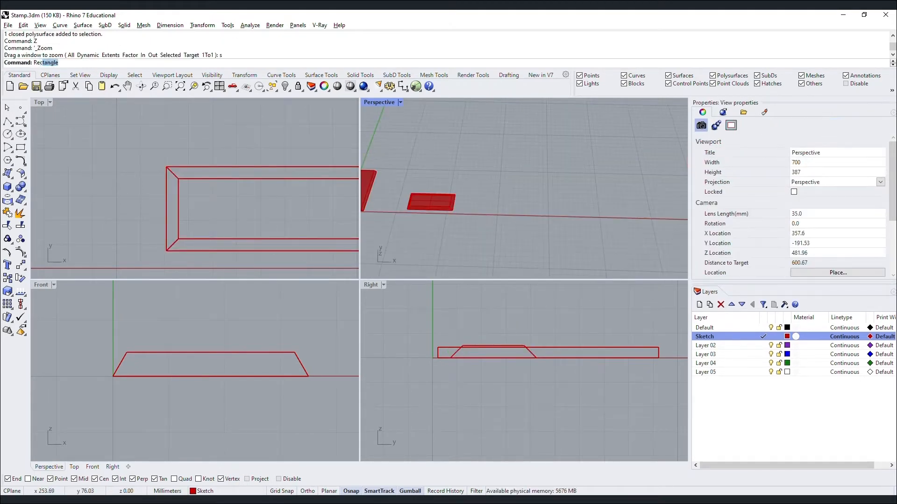
Draw a 35 × 90 mm rectangle near the frame.
key(Return)
click(476, 181)
text(35)
key(Return)
text(35)
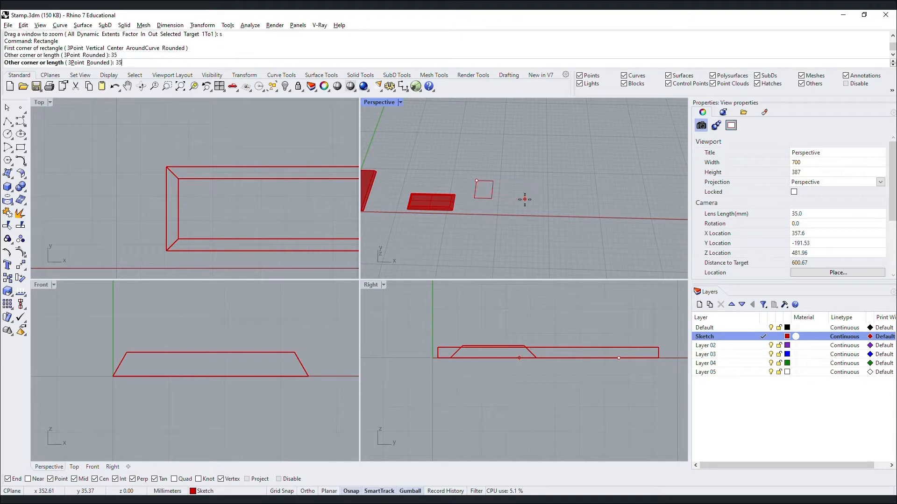
key(Return)
text(90)
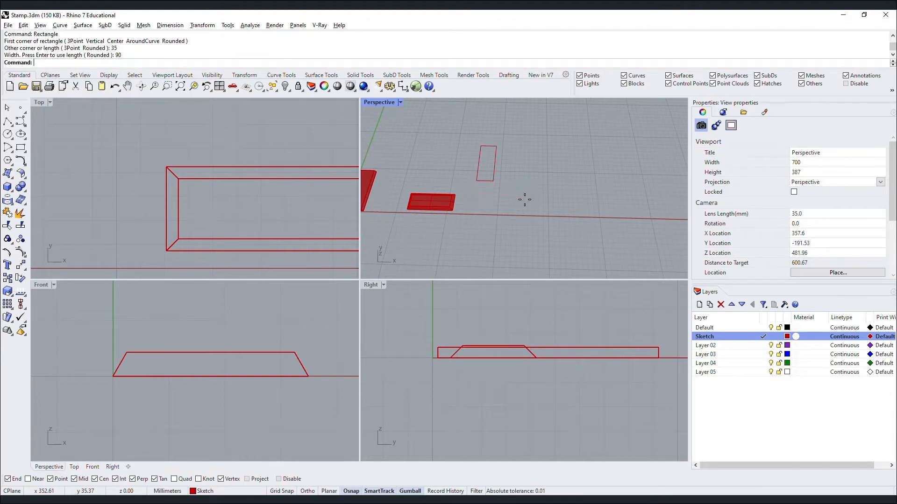
key(Return)
Rotate the new rectangle 90° with the gumball and move it into position.
click(462, 190)
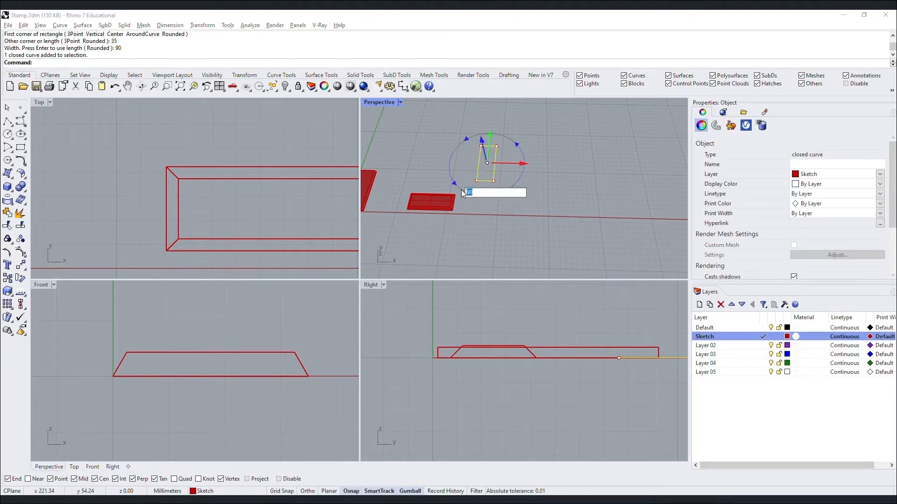
text(90)
key(Return)
drag(471, 152, 508, 186)
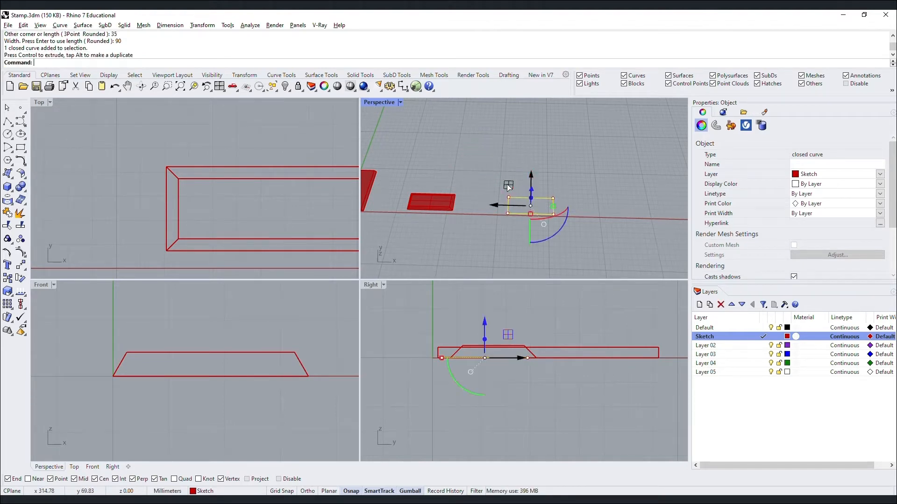
click(477, 171)
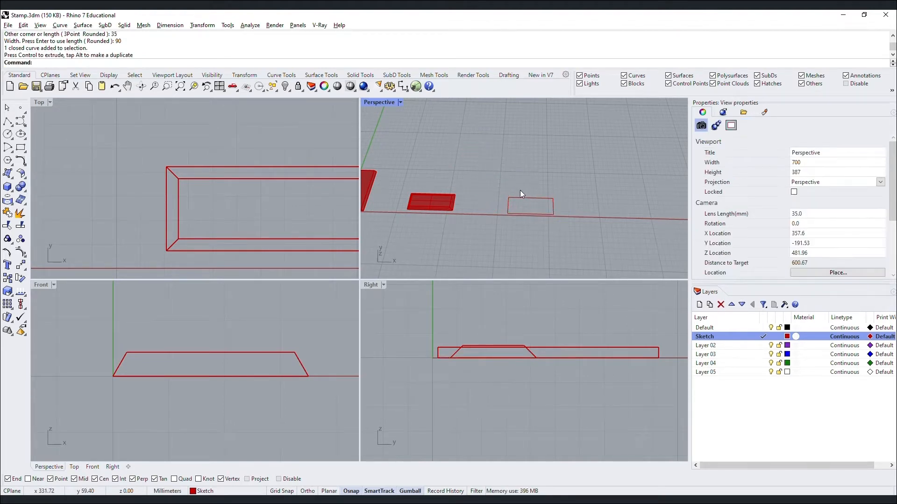
Alt-scale a narrower copy of the rectangle with the gumball and select it.
scroll(532, 198, up, 3)
click(531, 197)
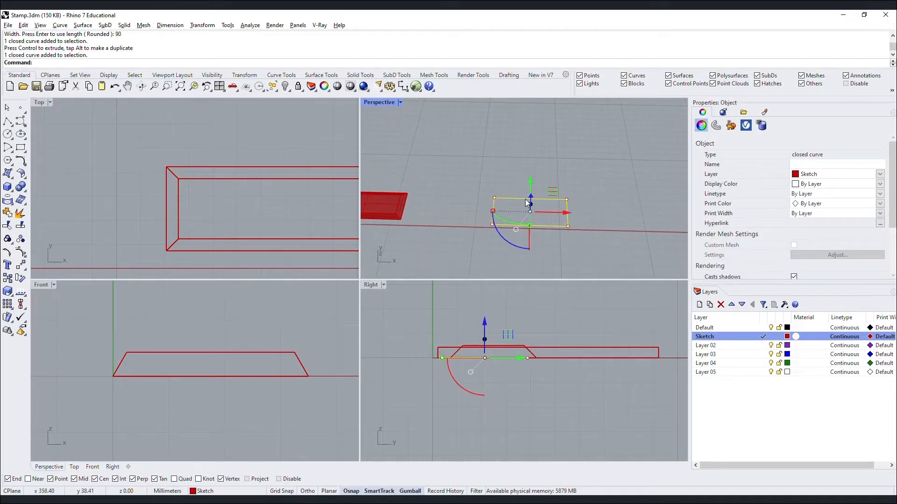
scroll(565, 202, up, 3)
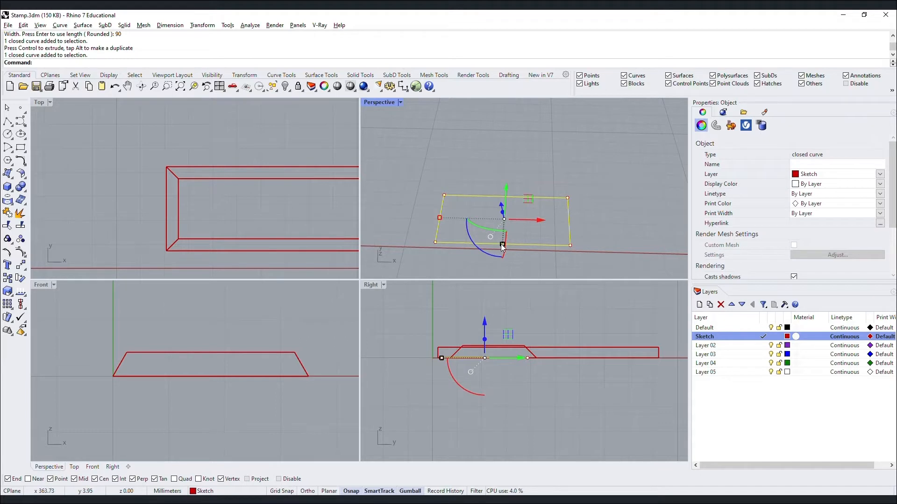
drag(502, 246, 501, 237)
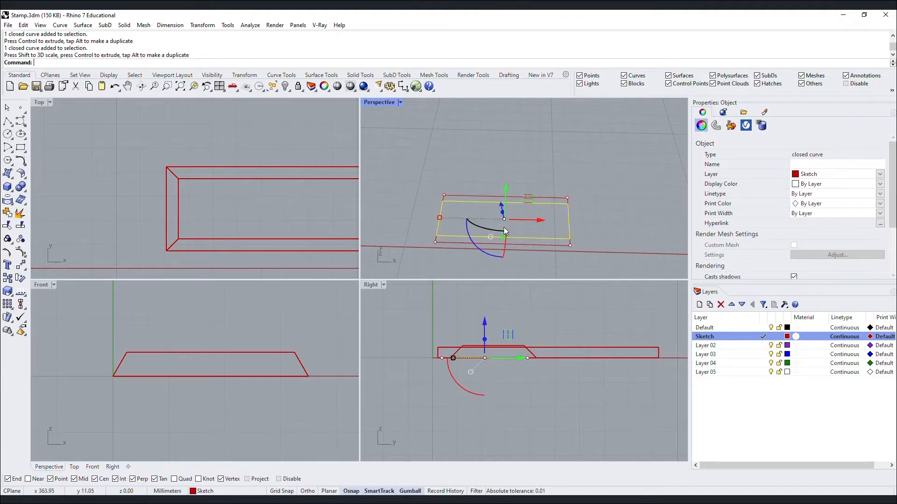
right_drag(505, 186, 467, 208)
click(496, 140)
key(Escape)
key(Escape)
click(453, 192)
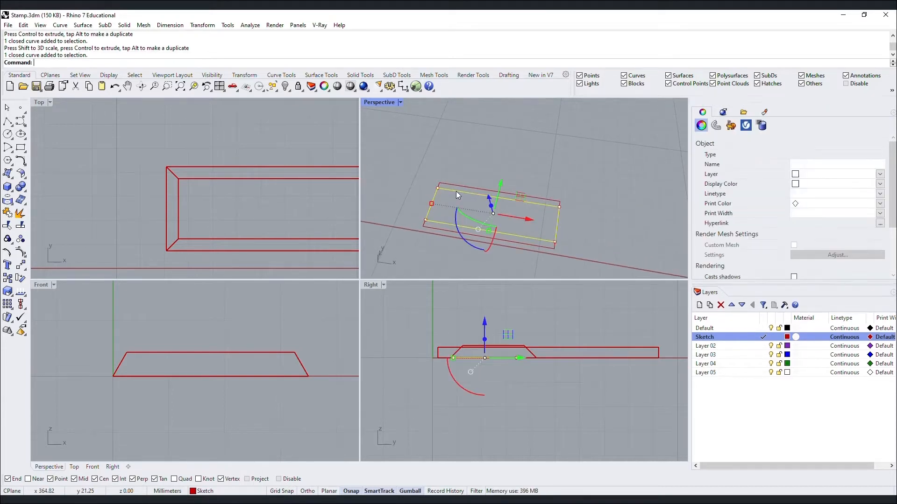
text(Scale)
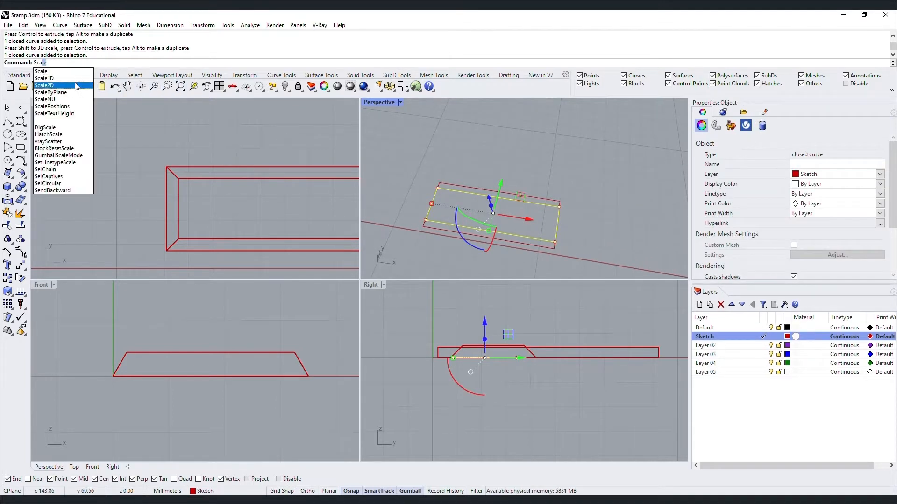
Scale1D the inner rectangle from its edge midpoint, using the corner as reference, to 12.5.
click(75, 80)
scroll(468, 183, up, 3)
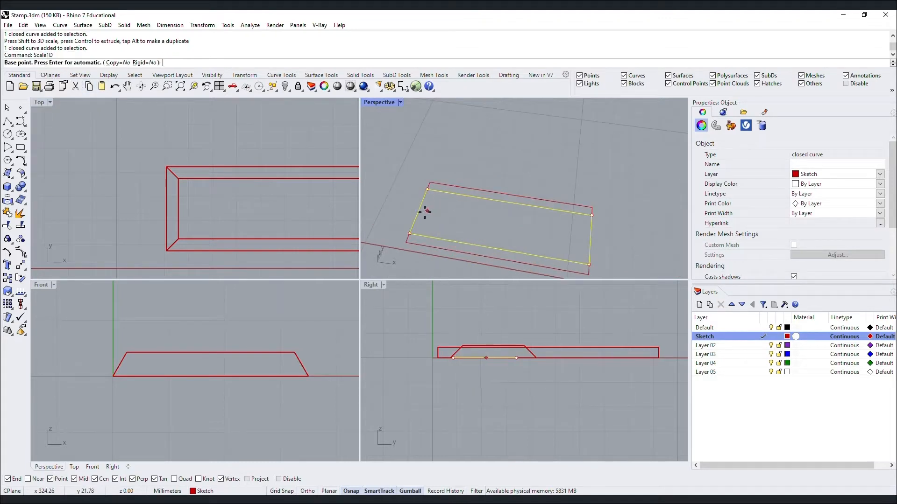
click(419, 211)
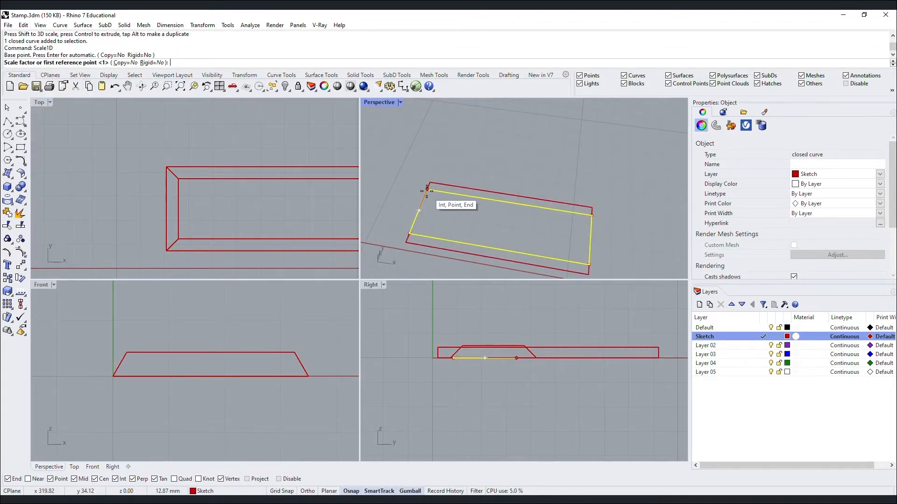
click(426, 191)
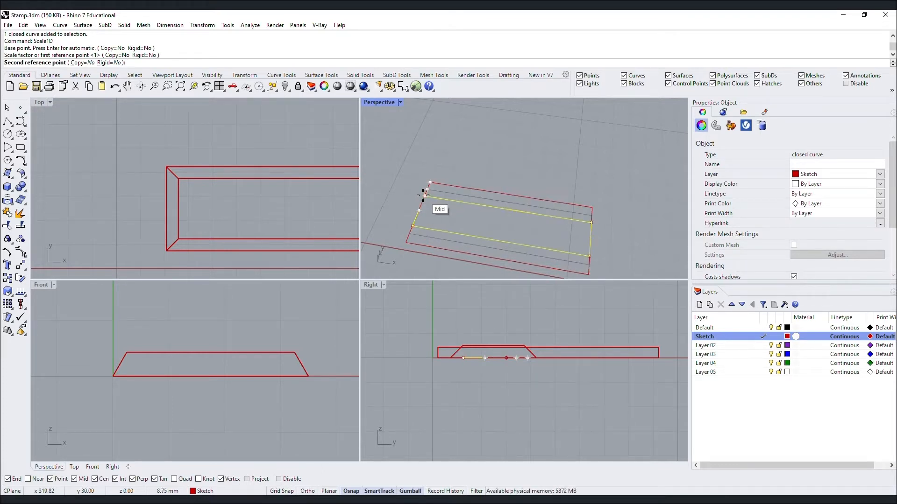
text(12.5)
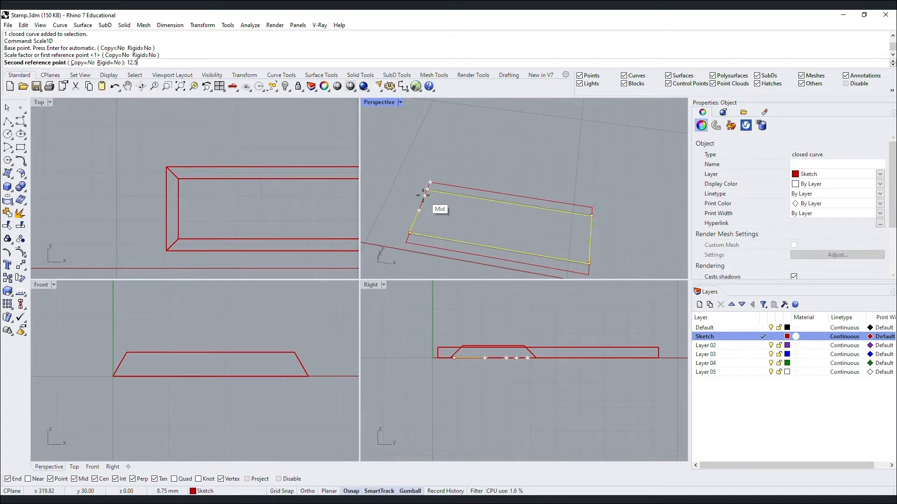
key(Return)
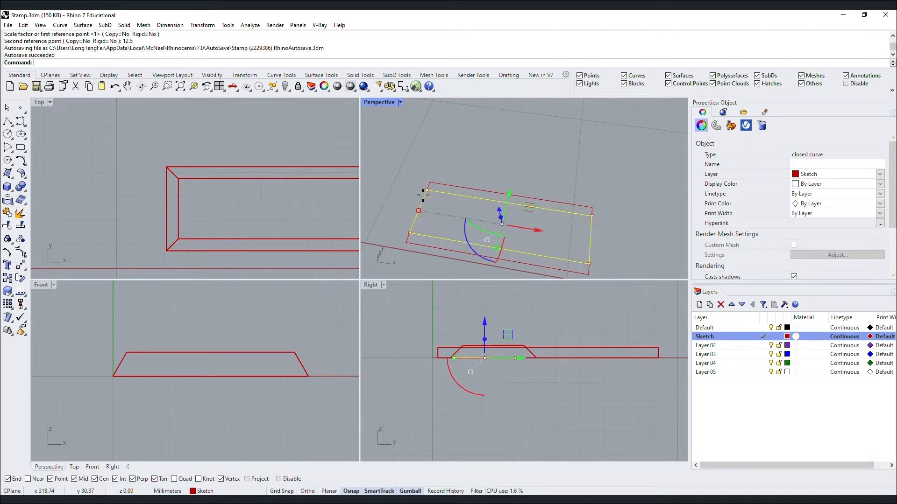
right_drag(492, 203, 491, 139)
Raise the inner rectangle by 5 mm.
click(506, 122)
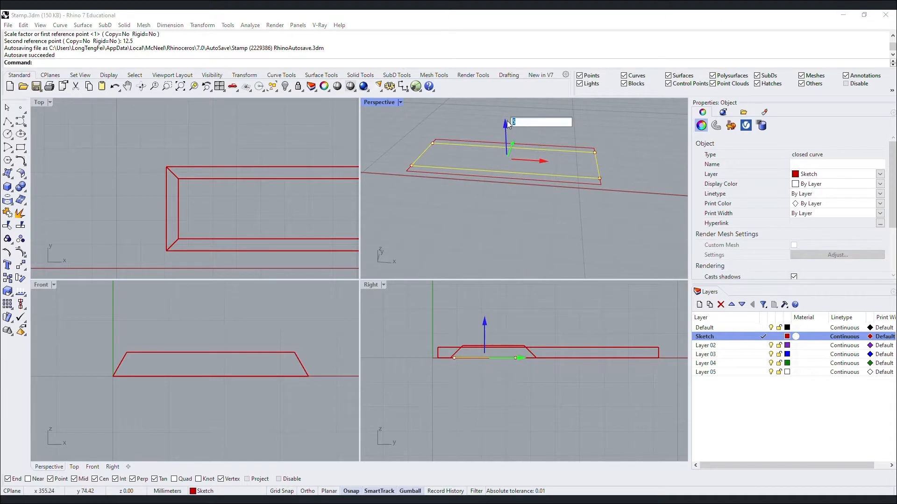
text(5)
key(Return)
click(599, 180)
click(599, 180)
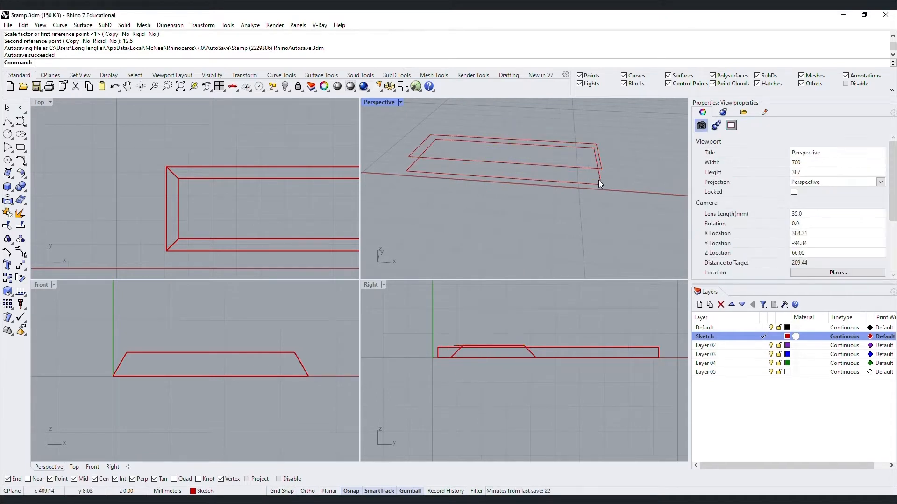
Loft the outer and inner rectangles into a rim-shaped surface.
text(Loft)
key(Return)
click(574, 185)
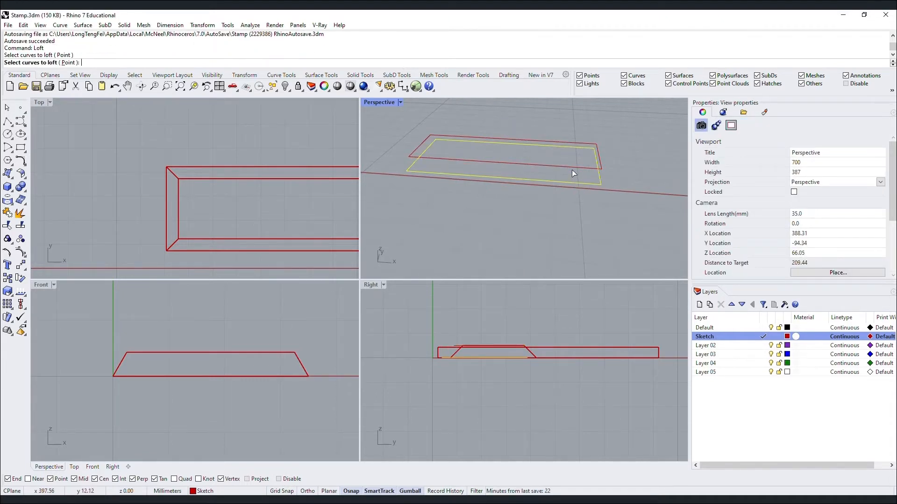
click(571, 168)
key(Return)
key(Return)
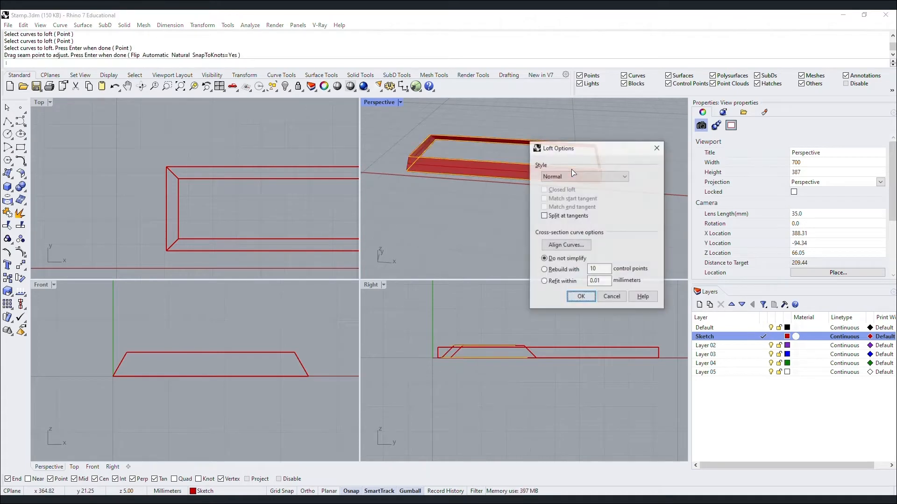
click(581, 297)
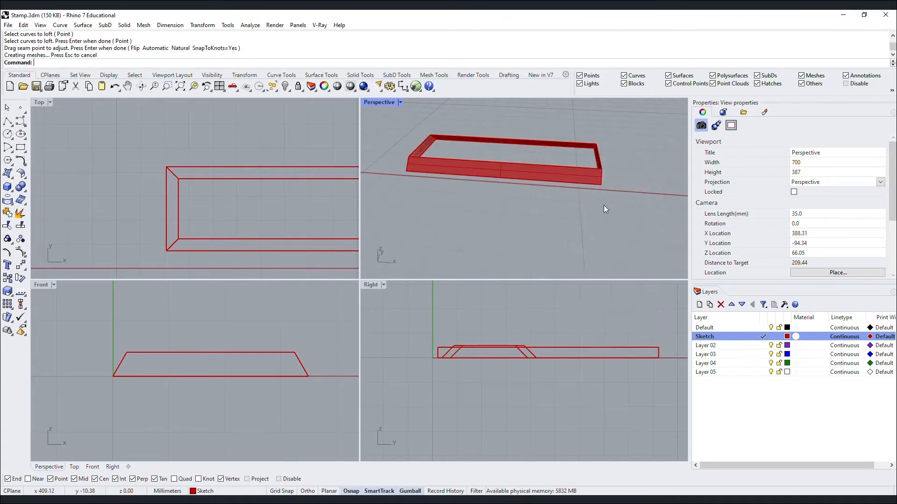
Cap the loft into a closed solid and window-select both solids and curves.
click(588, 172)
text(Cap)
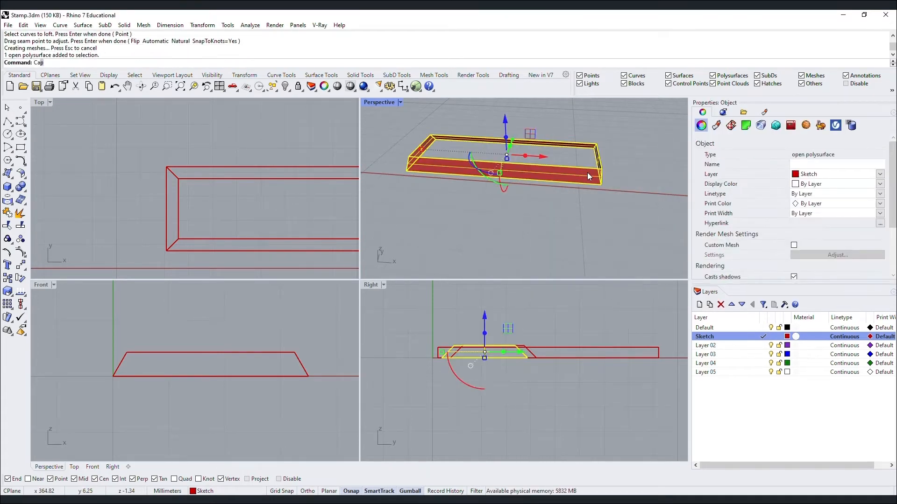
key(Return)
key(Escape)
right_drag(588, 175, 440, 194)
drag(665, 263, 553, 206)
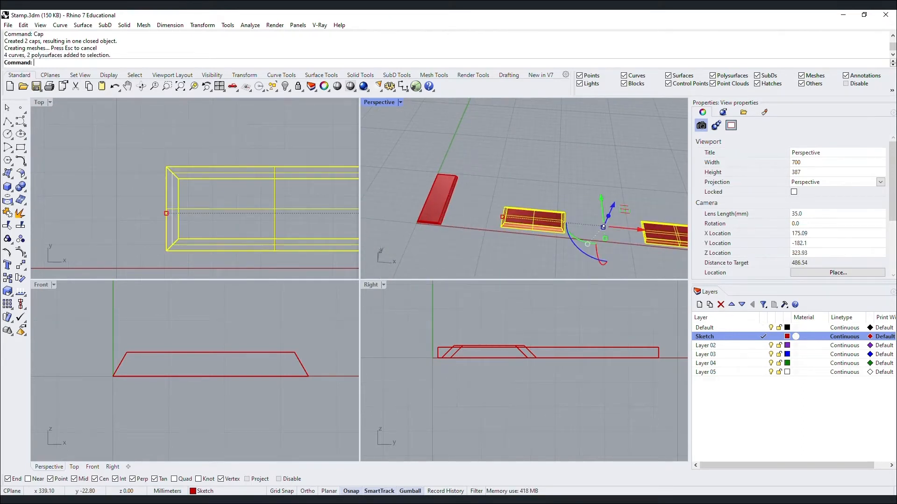
Hide the selected solids and curves, then zoom and orbit onto the red slab.
key(Return)
click(423, 202)
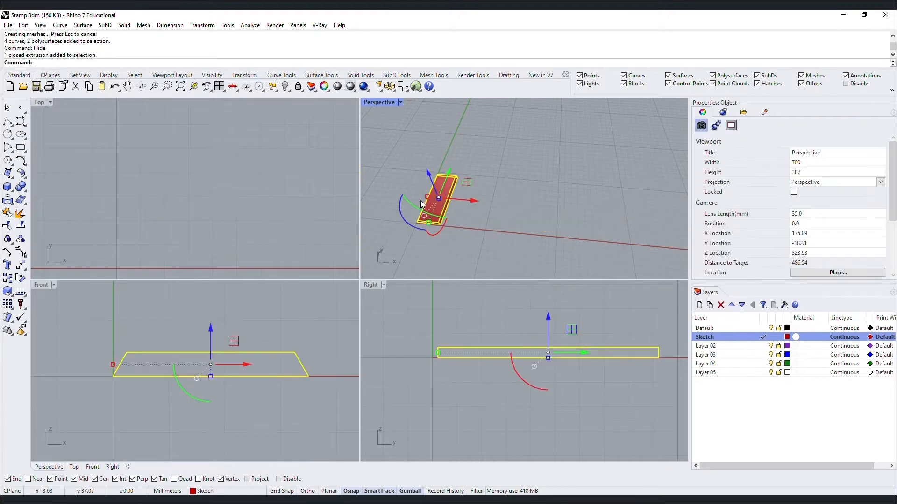
text(z)
key(Return)
text(s)
key(Return)
click(642, 166)
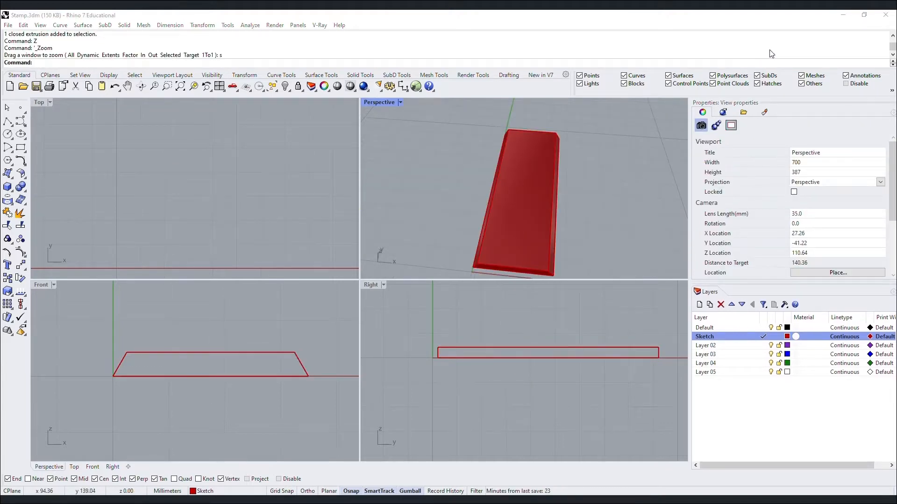
scroll(451, 156, down, 2)
right_drag(450, 156, 663, 282)
Rename Layer 02 to Text and make it the current layer.
double_click(711, 346)
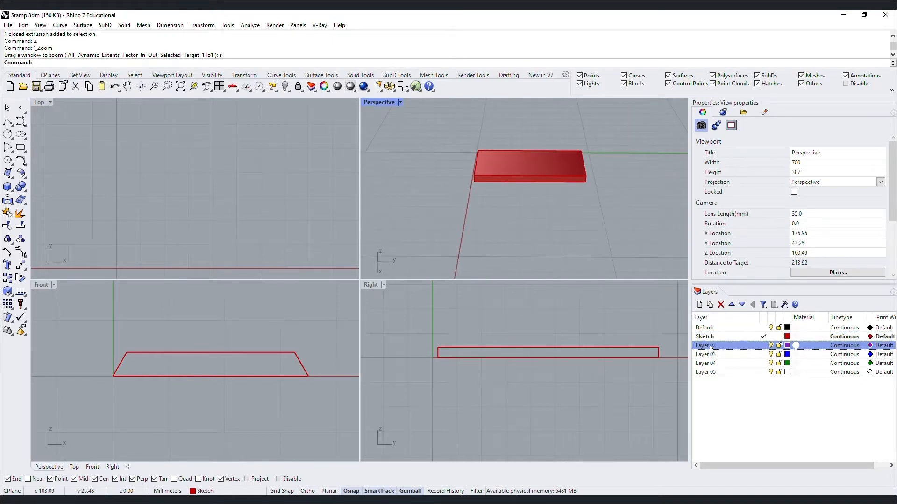
click(713, 346)
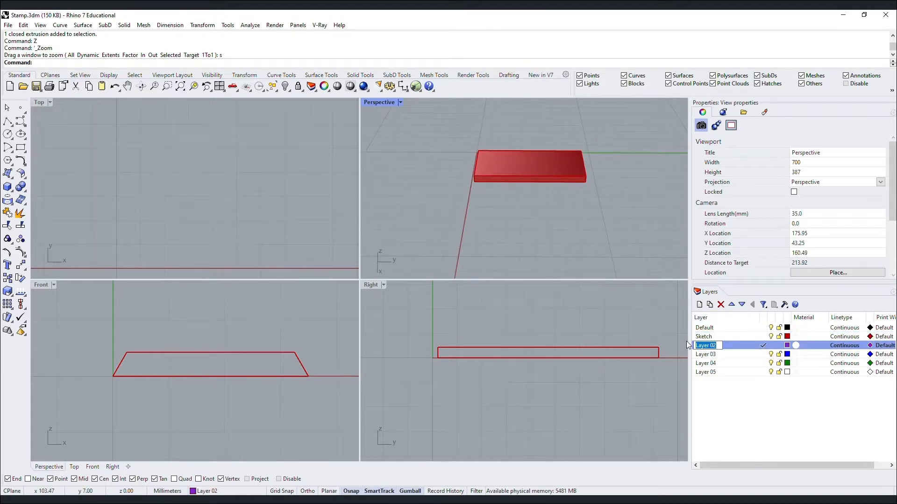
text(Text)
key(Return)
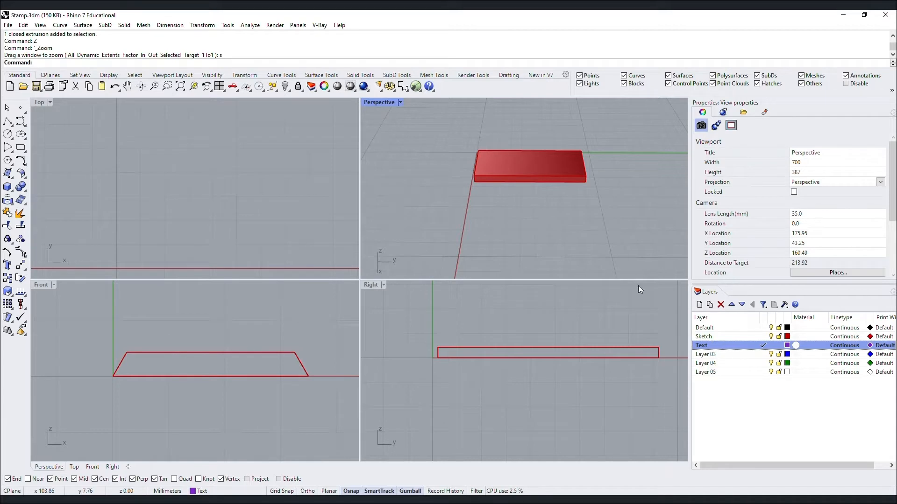
text(Tec)
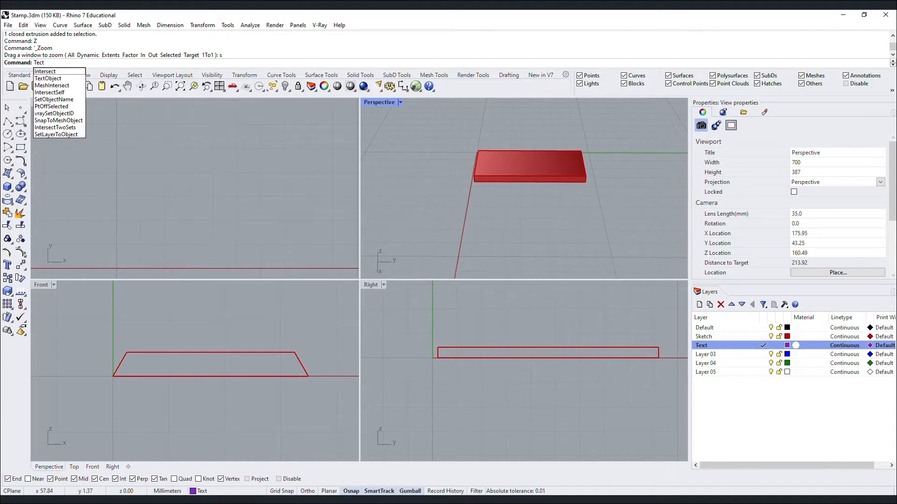
text(tt)
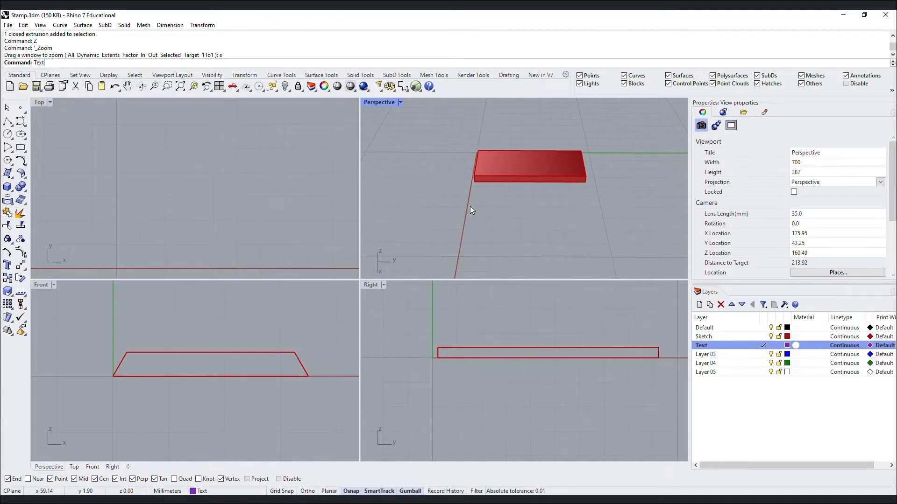
click(77, 79)
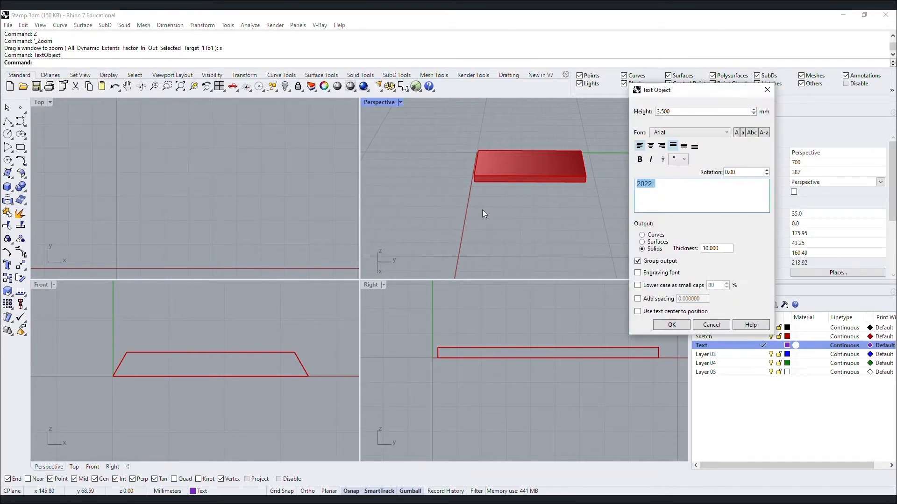
Enter 'Critical Practices' above '2022' with Curves output and confirm the Text Object.
click(676, 185)
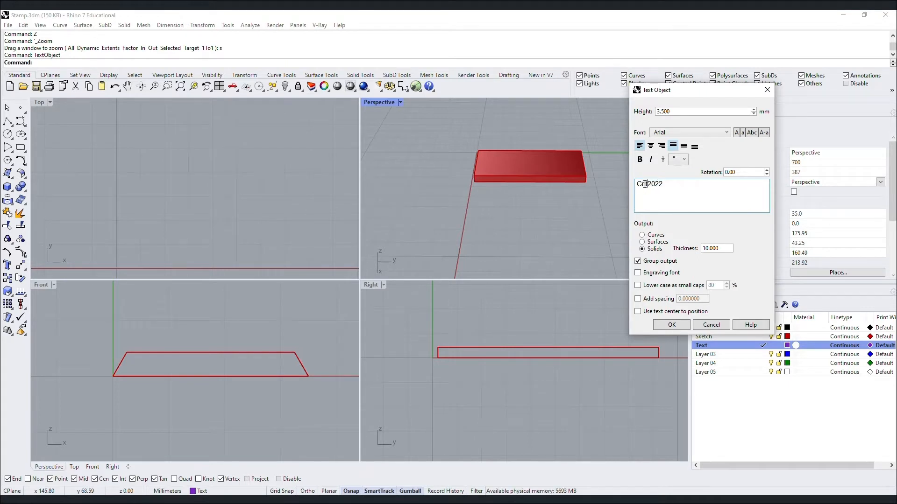
text(ctices)
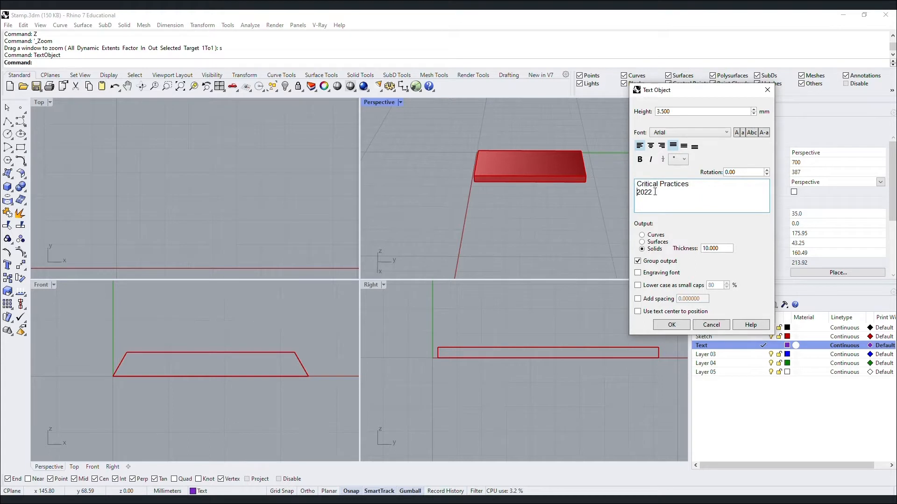
drag(655, 191, 613, 181)
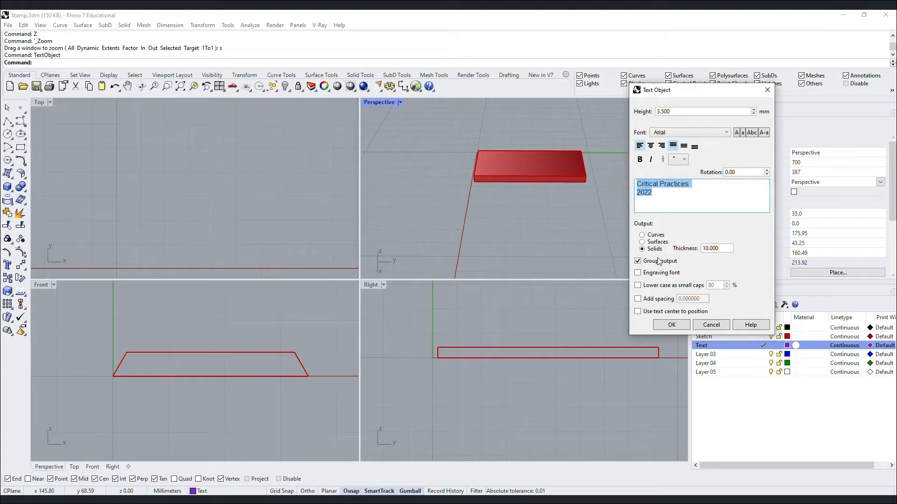
click(648, 236)
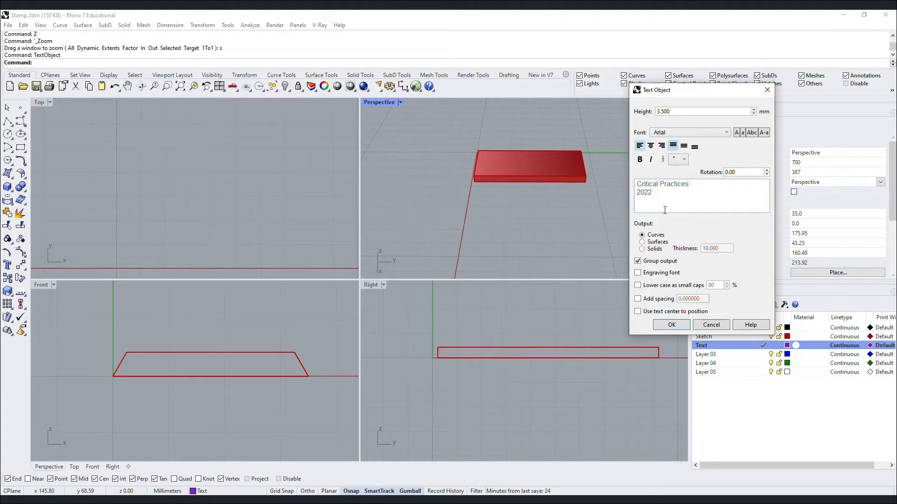
drag(657, 193, 632, 187)
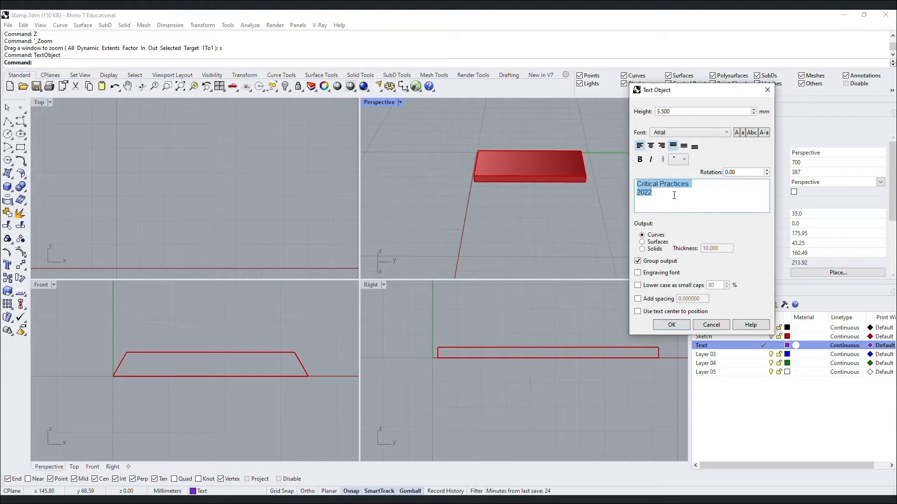
click(674, 195)
click(672, 326)
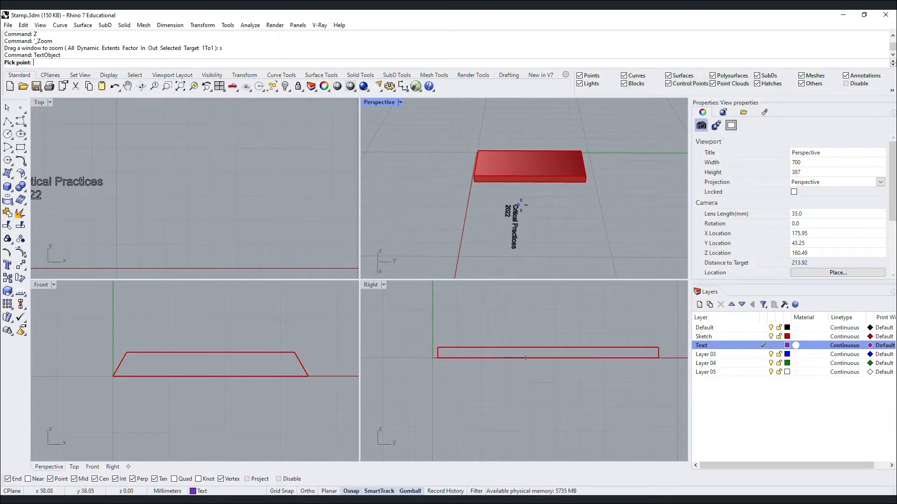
Place the text in the scene and rotate it 90°.
click(522, 213)
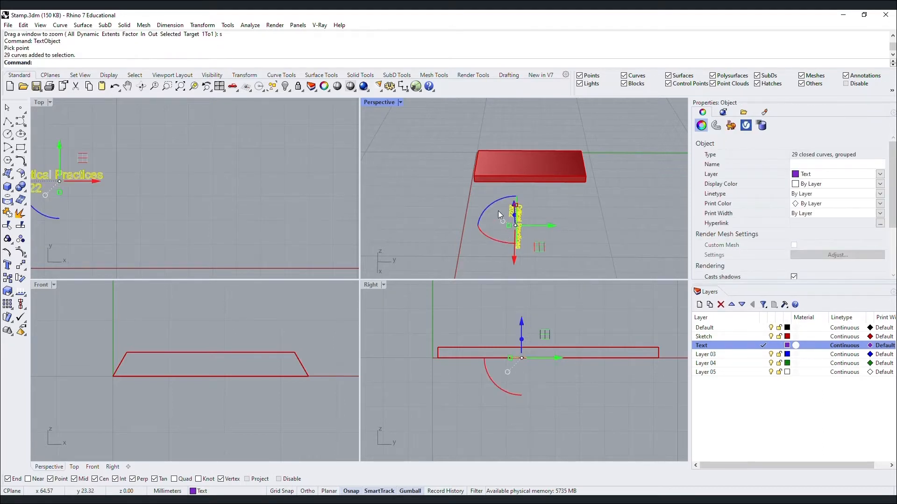
click(497, 205)
key(Return)
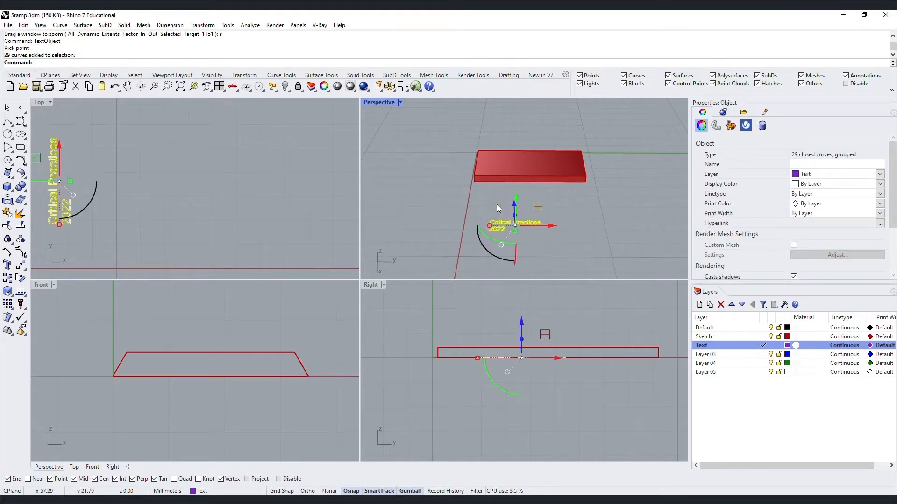
right_drag(469, 211, 589, 163)
Move the text vertically to the slab top, slide it onto the slab, and zoom to it.
text(M)
key(Return)
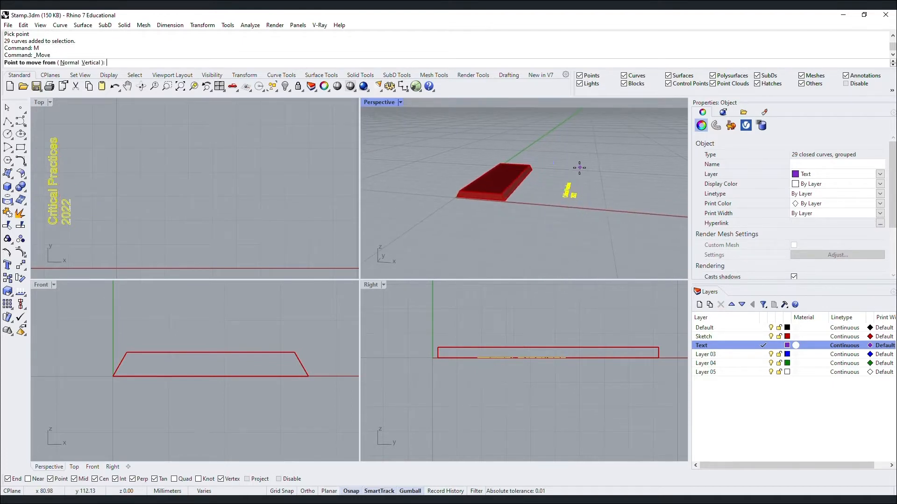
text(v)
key(Return)
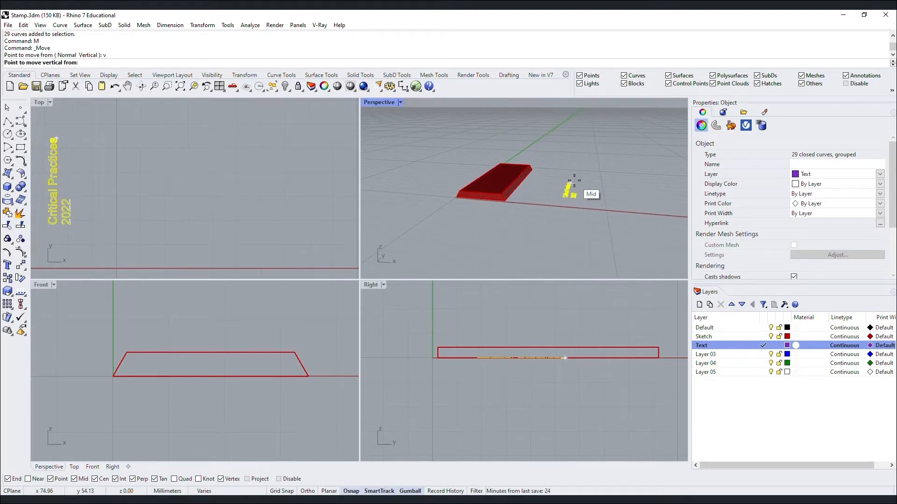
click(570, 187)
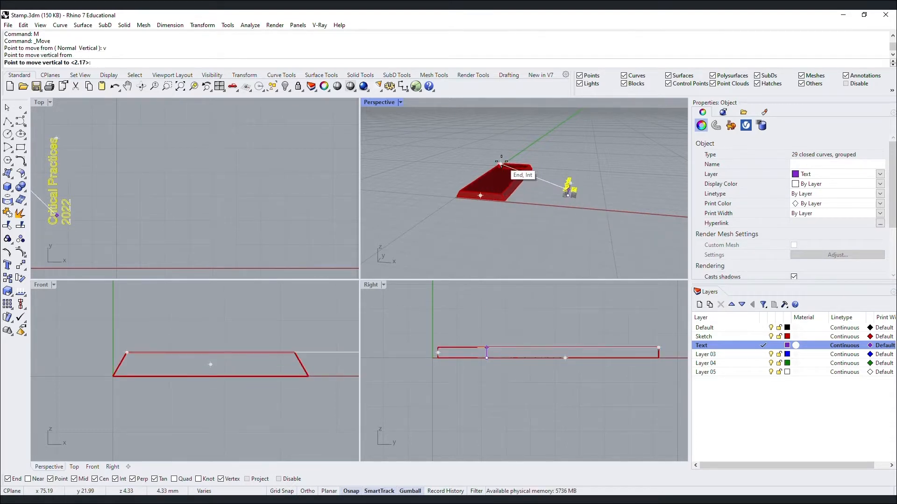
click(501, 164)
drag(606, 186, 532, 182)
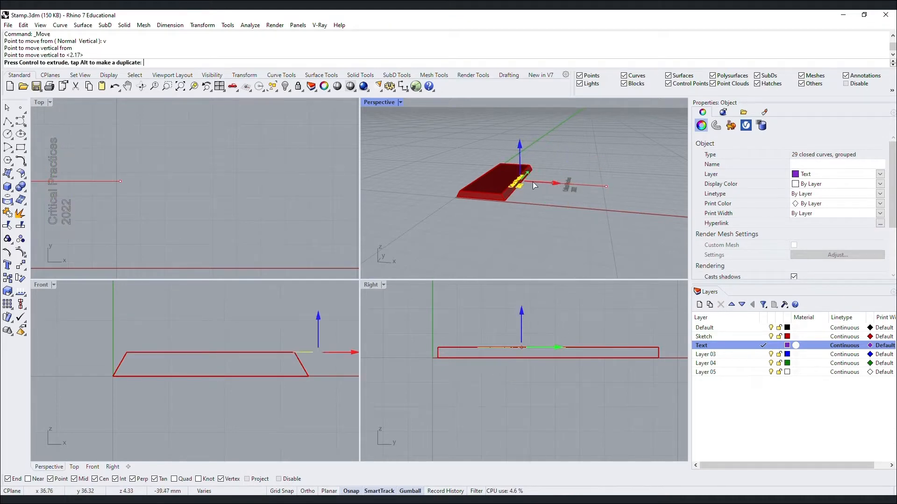
text(z)
key(Return)
text(s)
key(Return)
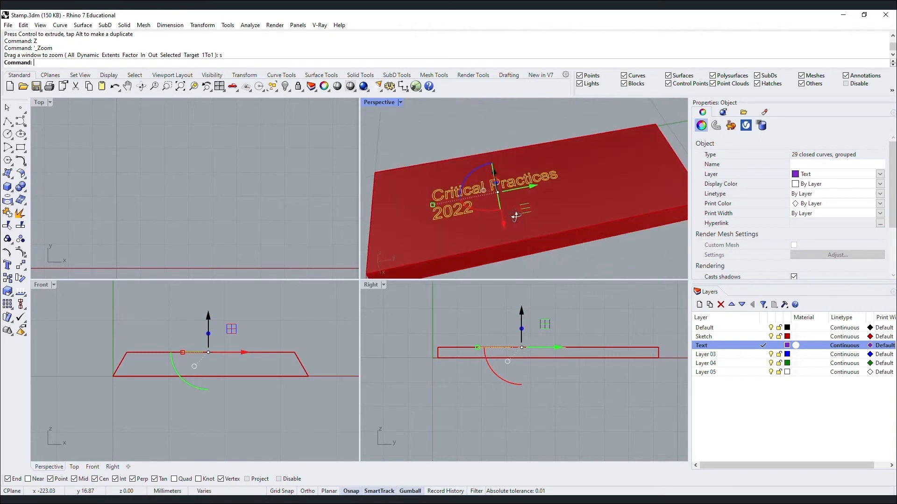
Enlarge the text across the slab and frame it with a 17.52 × 68.51 bounding rectangle.
key(Escape)
click(522, 184)
key(Escape)
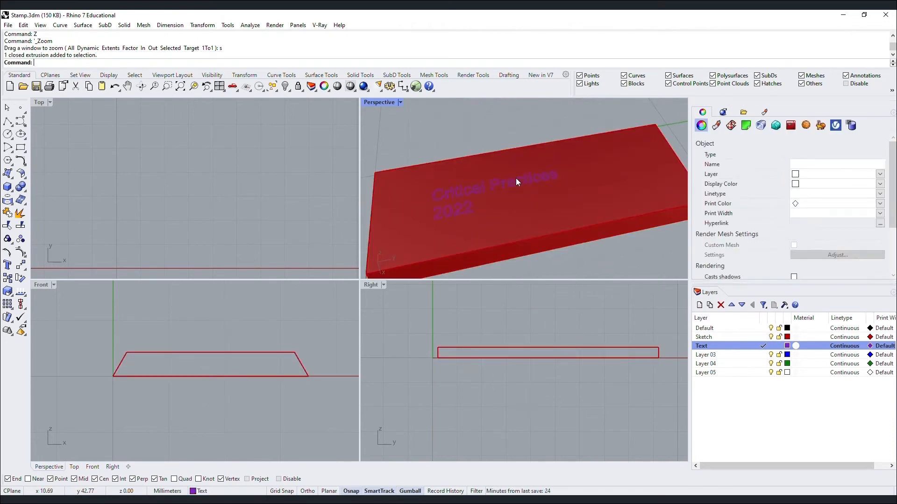
click(515, 178)
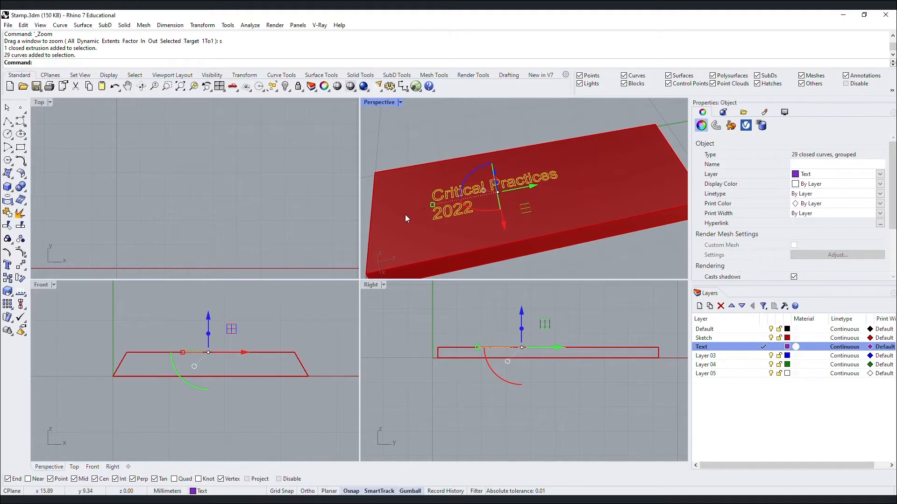
scroll(531, 190, down, 6)
scroll(531, 189, up, 5)
drag(472, 199, 424, 210)
drag(557, 185, 587, 181)
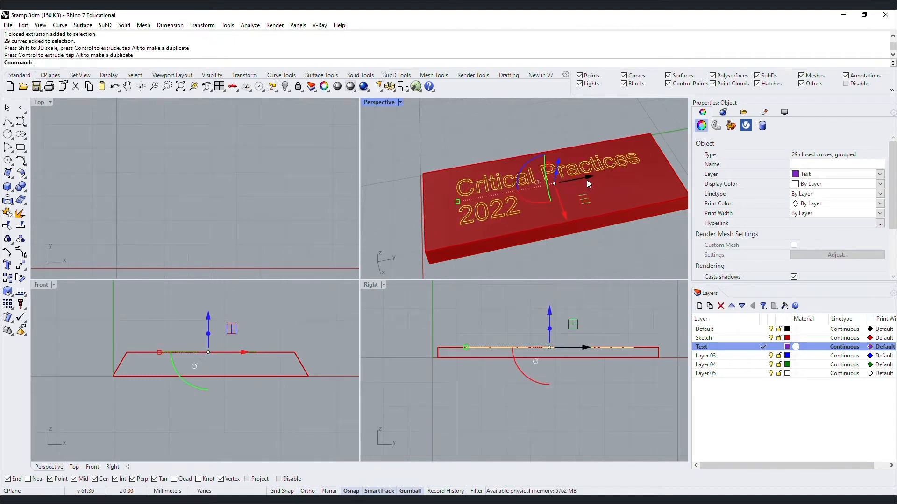
key(Return)
key(Return)
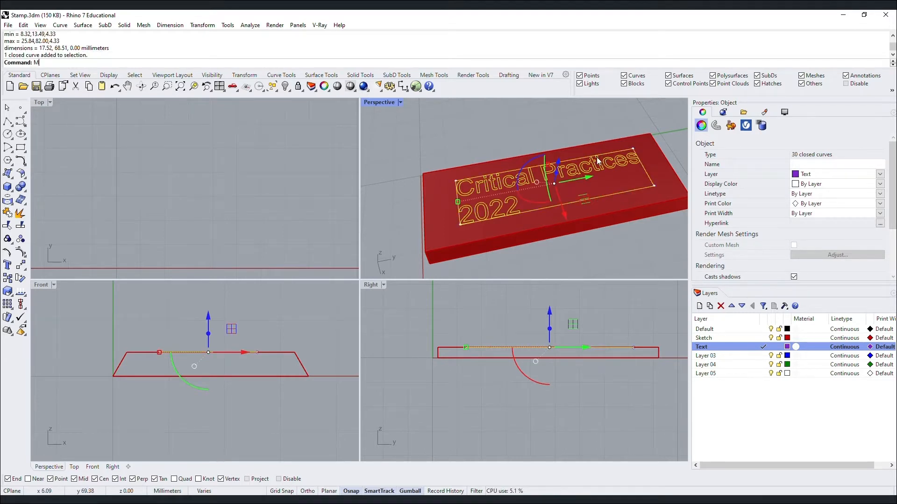
Move the text curves from their outline corner to a lower position, undoing a first misplaced attempt.
text(M)
key(Return)
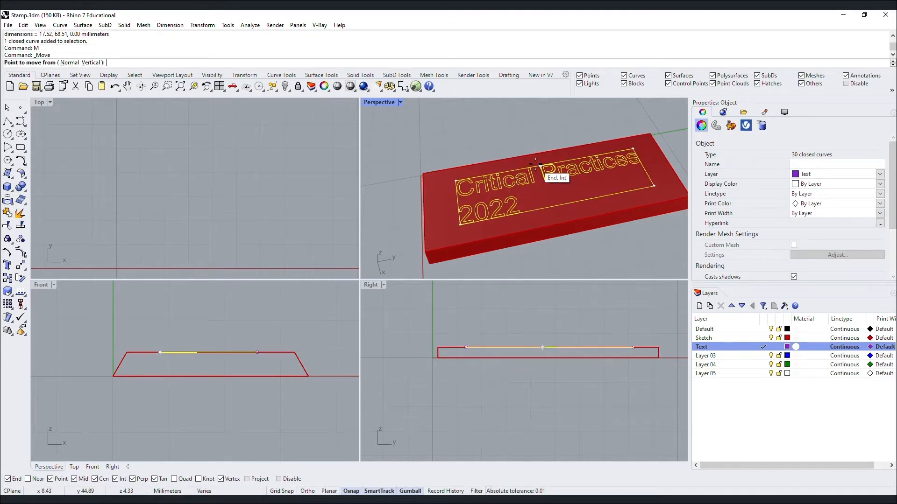
click(542, 165)
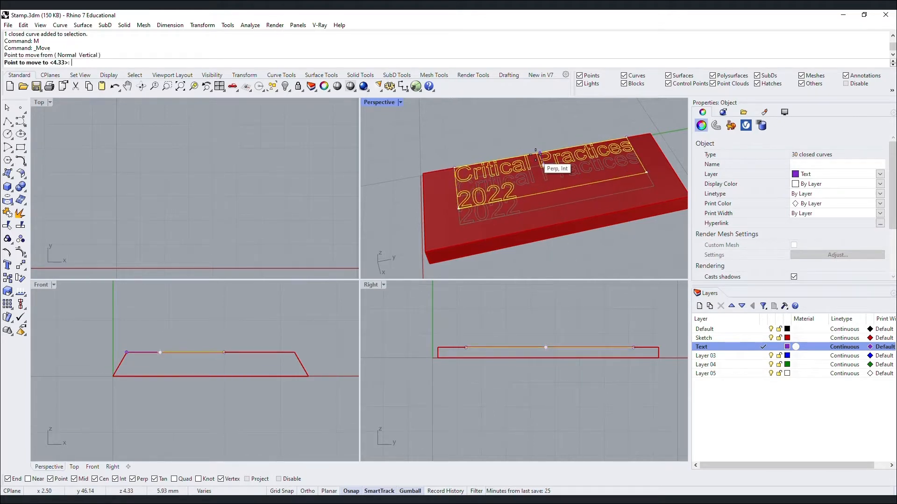
click(530, 156)
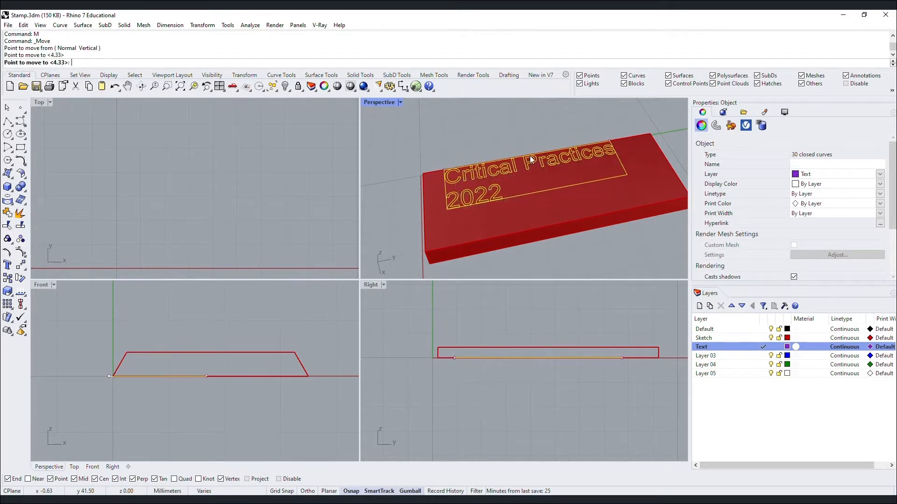
key(ctrl+z)
text(M)
key(Return)
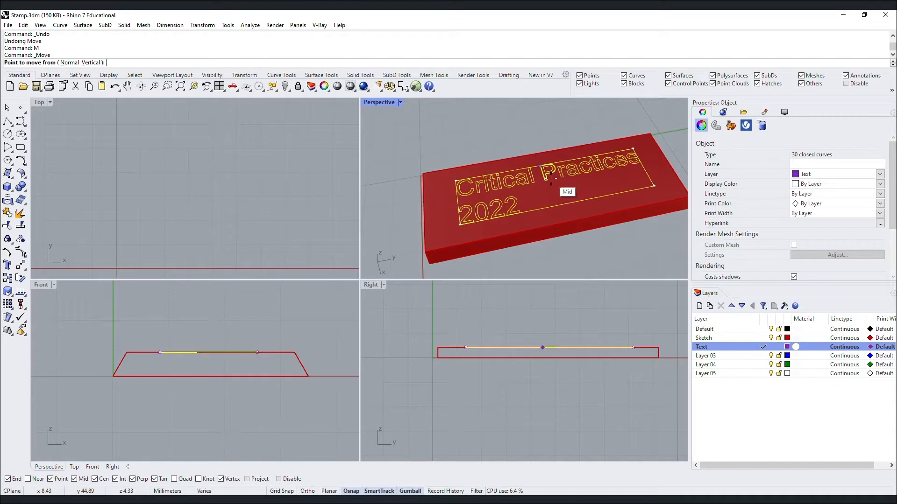
click(560, 204)
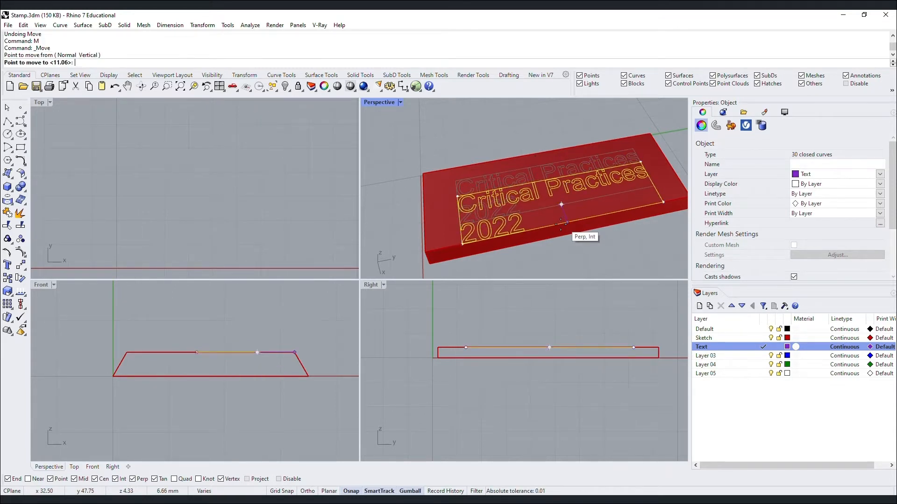
click(559, 225)
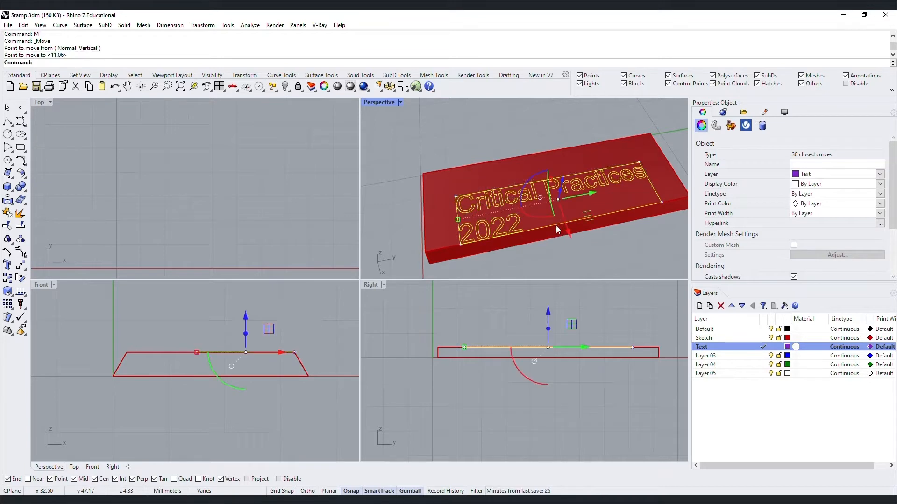
Move the text from its corner to the snapped intersection, placing it at height 6.69 on the slab.
text(m)
key(Return)
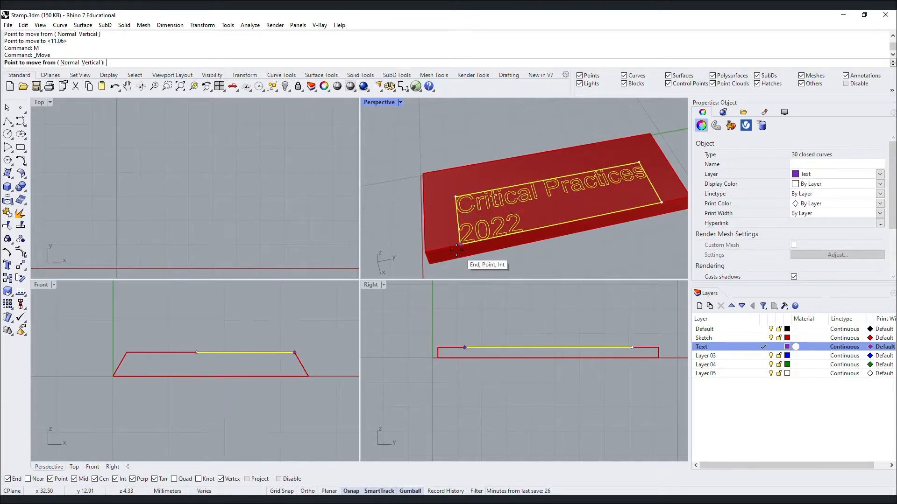
click(458, 219)
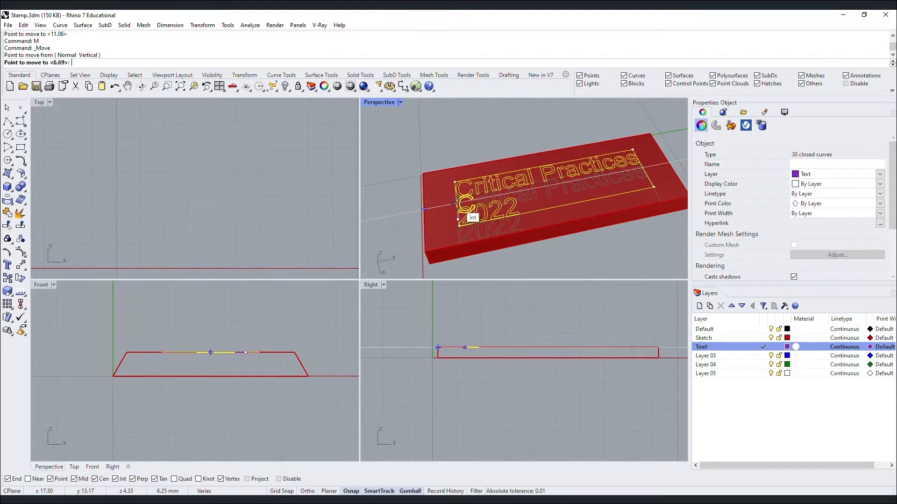
click(458, 204)
mouse_move(603, 234)
right_down()
mouse_move(567, 260)
mouse_move(576, 251)
right_up()
key(Escape)
click(560, 225)
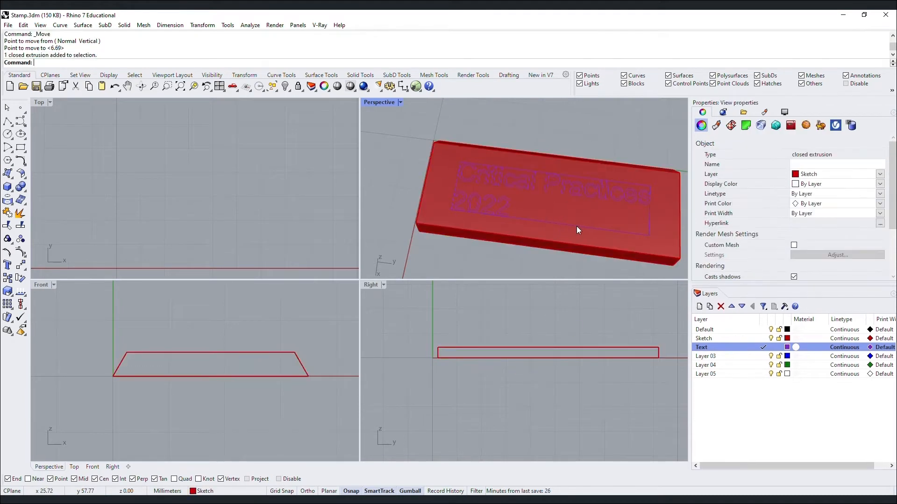
Delete the text's bounding rectangle and set the Text layer colour to White.
click(577, 227)
key(Delete)
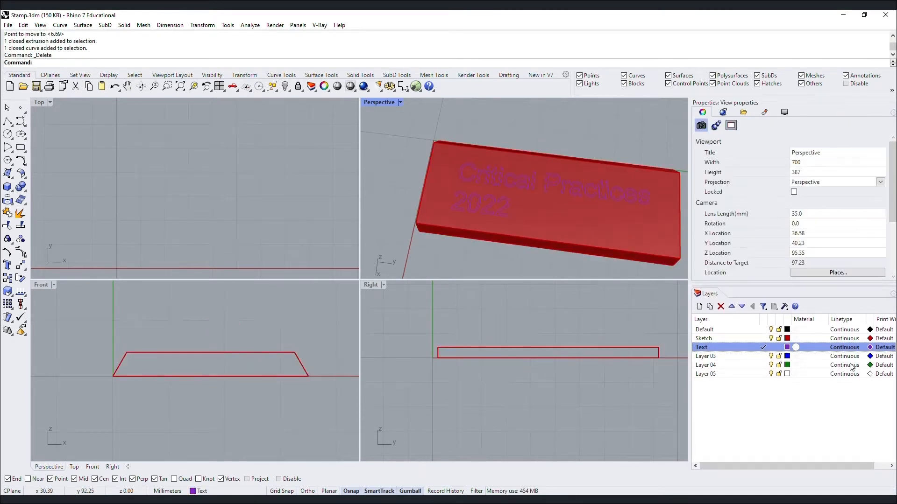
click(788, 347)
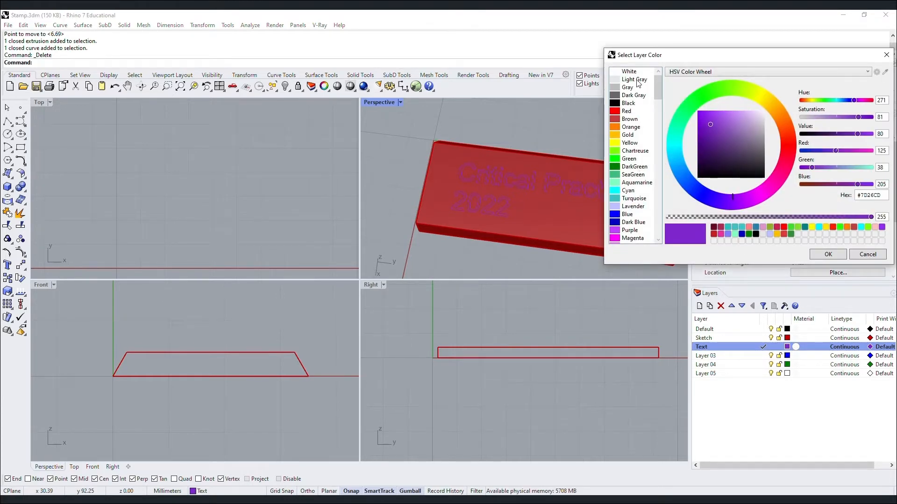
click(638, 83)
click(820, 254)
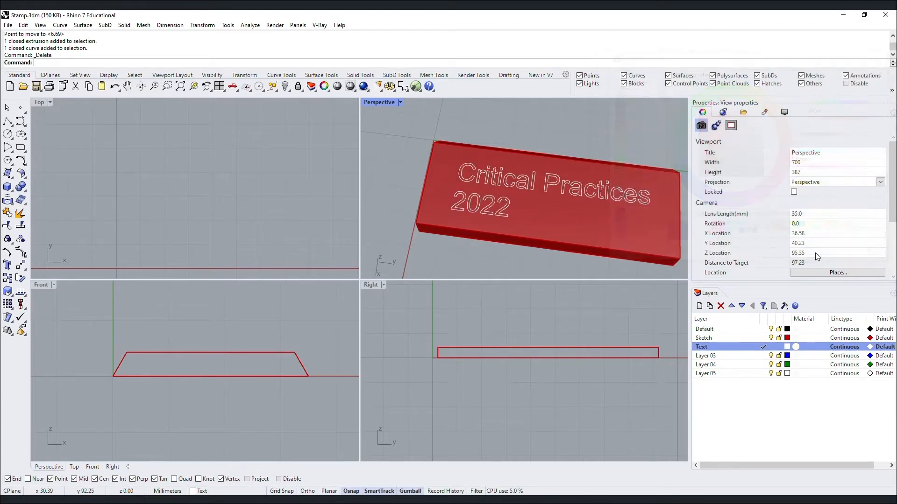
click(555, 188)
click(557, 187)
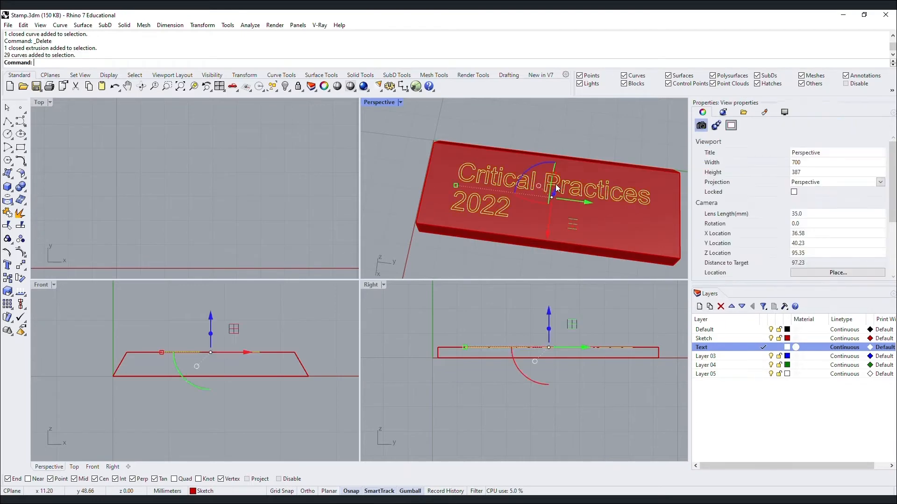
Extrude the Critical Practices 2022 text curves 5 mm with ExtrudeCrv and zoom in on the letter 'a'.
text(ExtrudeCrv)
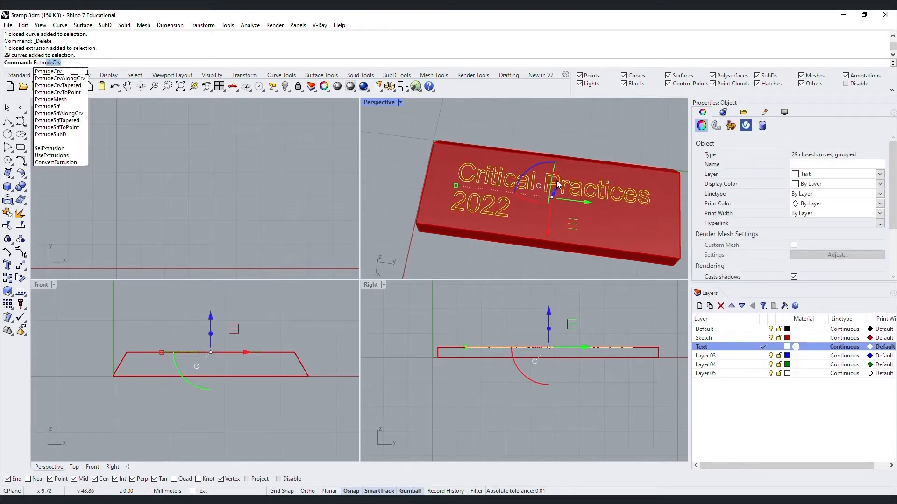
key(Return)
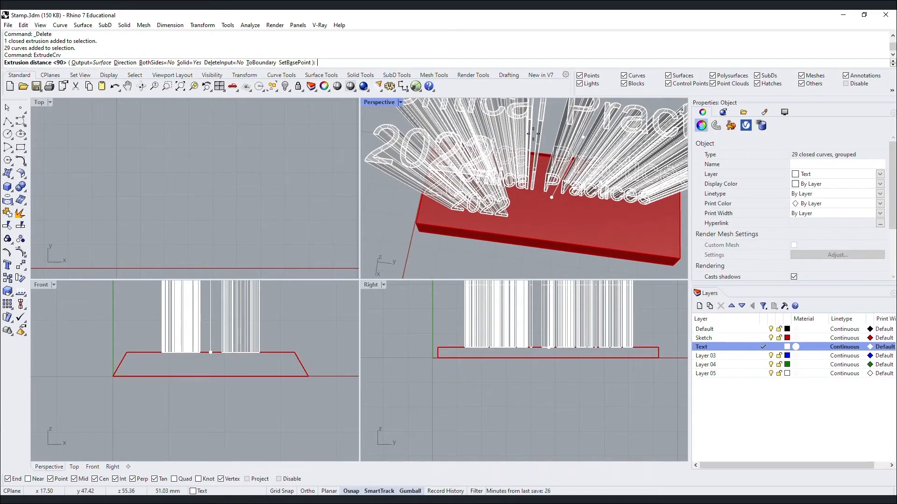
text(5)
key(Return)
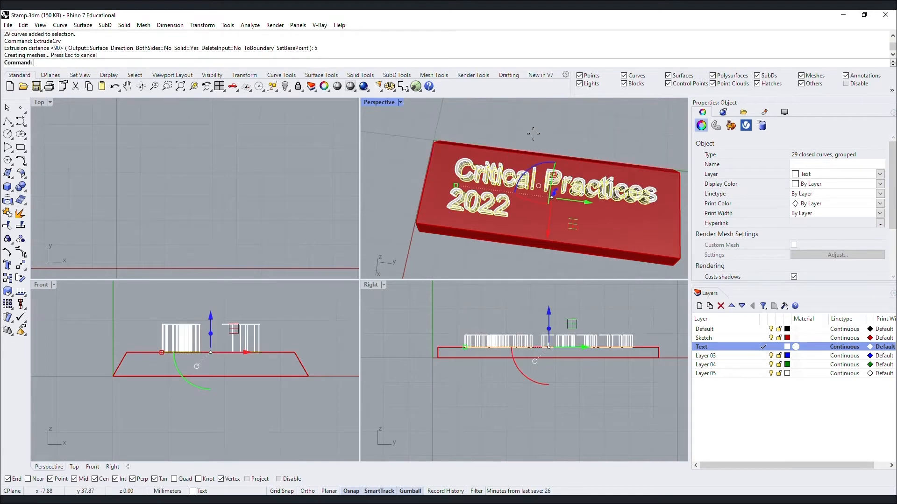
key(Escape)
scroll(525, 179, up, 5)
click(525, 179)
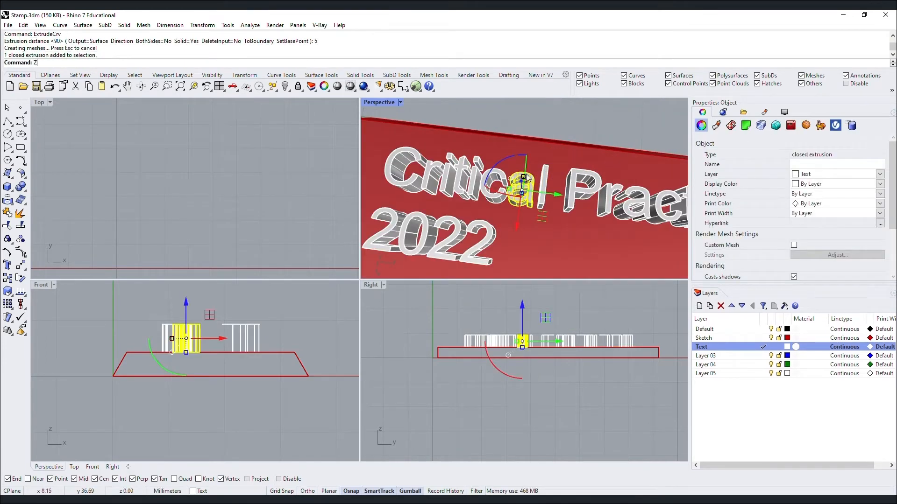
text(z)
key(Return)
text(s)
key(Return)
key(Escape)
Window-select the 24 extruded letter solids and group them.
scroll(528, 170, down, 8)
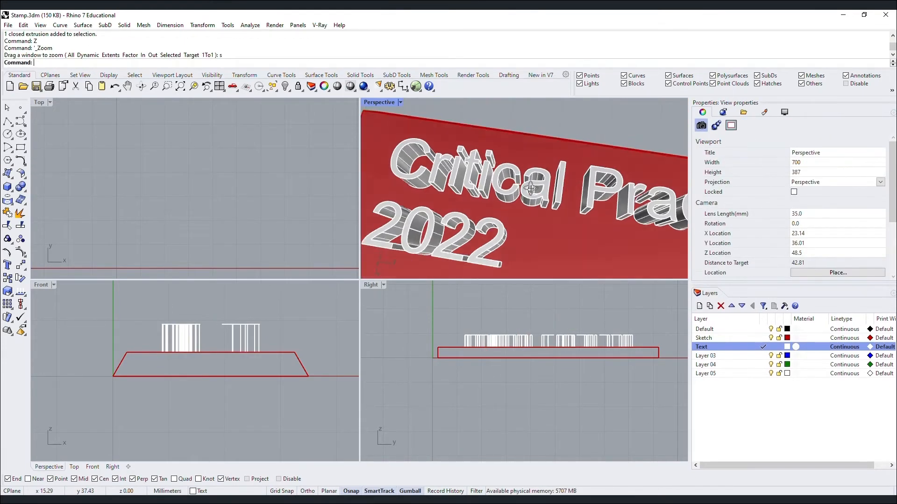
right_drag(468, 180, 578, 114)
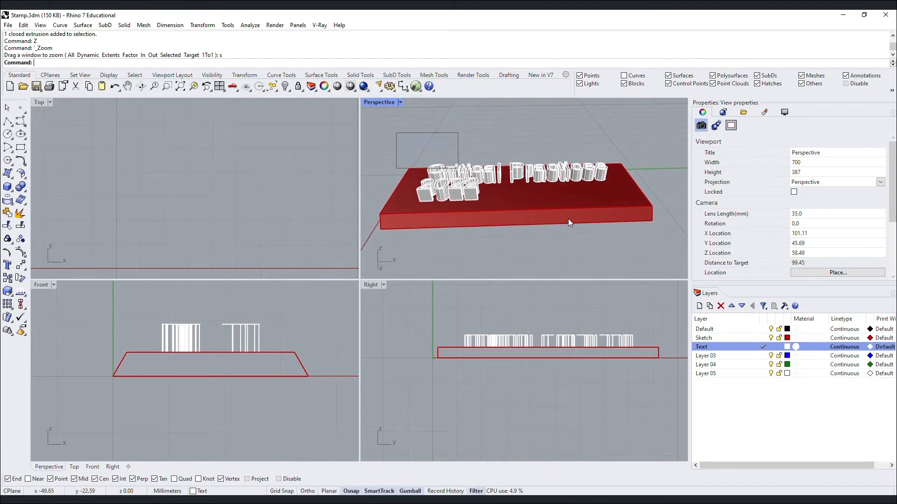
drag(568, 222, 620, 232)
text(G)
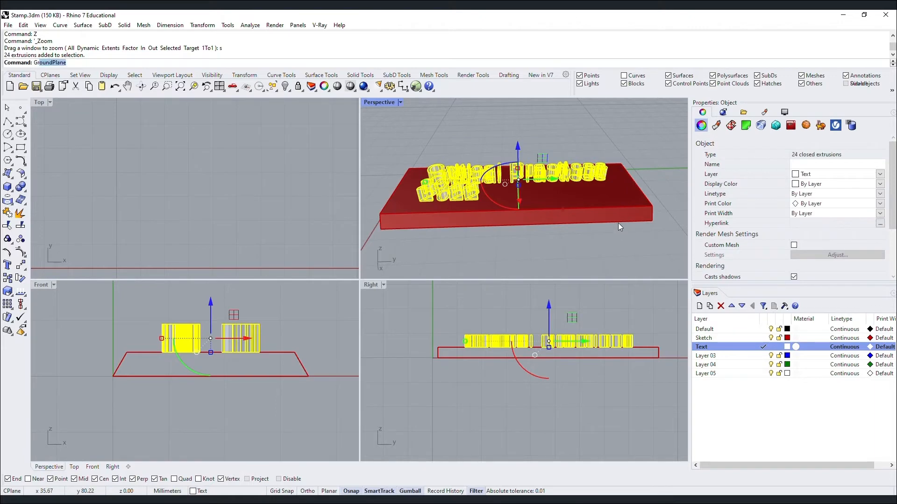
text(roup)
key(Return)
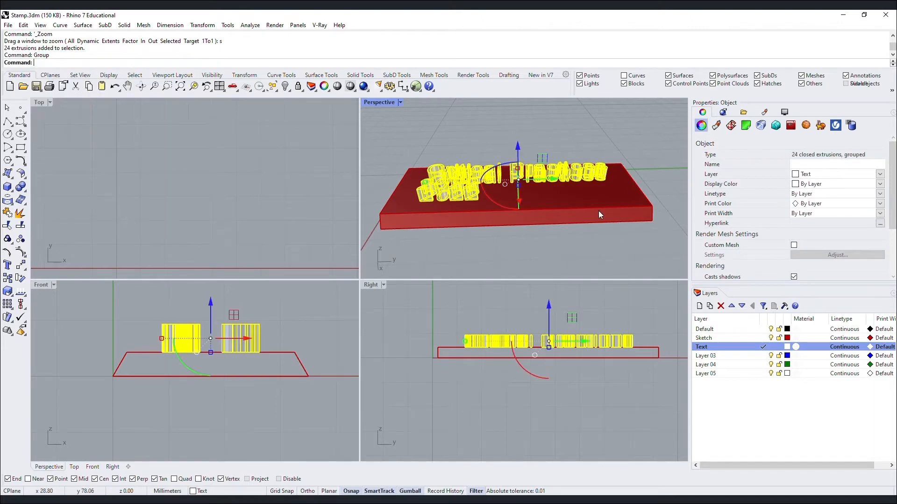
Lower the lettering group by -2 mm along the gumball Z axis.
scroll(406, 173, up, 6)
right_drag(406, 173, 578, 170)
click(578, 169)
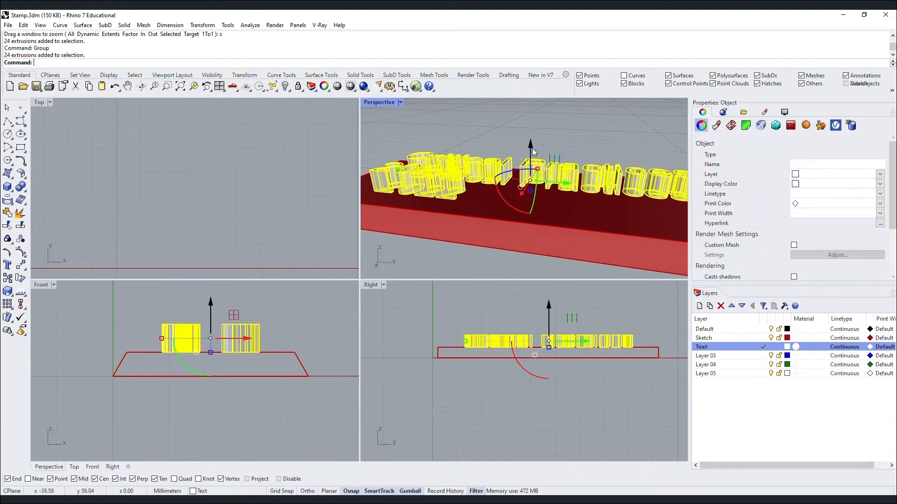
click(530, 146)
text(-2)
key(Return)
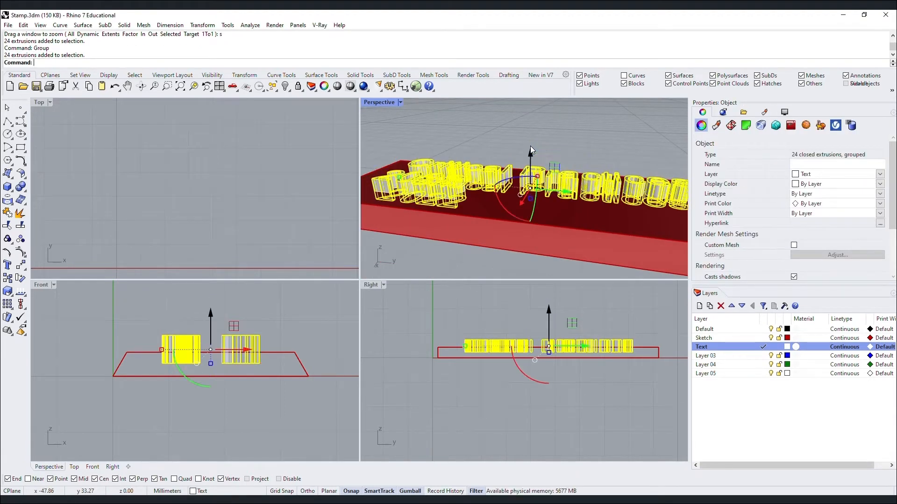
key(Escape)
Exclude Surfaces in the selection filter and select the lettering outline curves.
right_drag(527, 164, 666, 103)
click(774, 55)
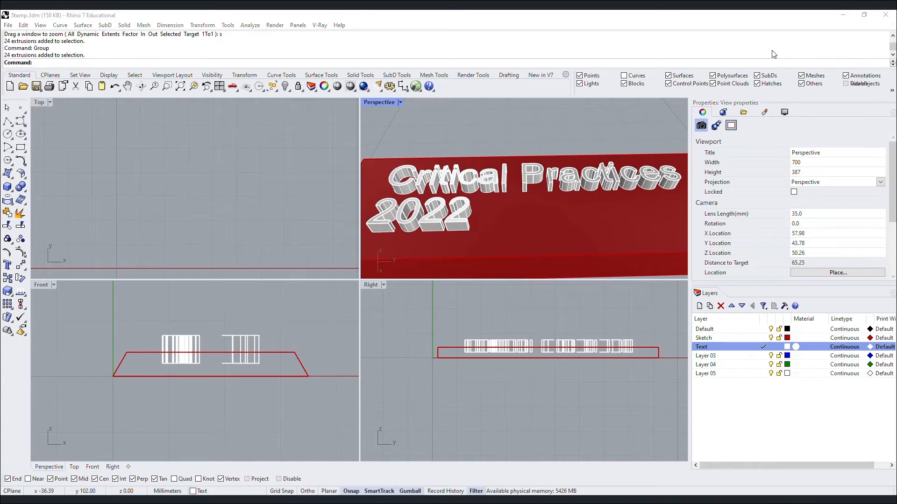
click(642, 173)
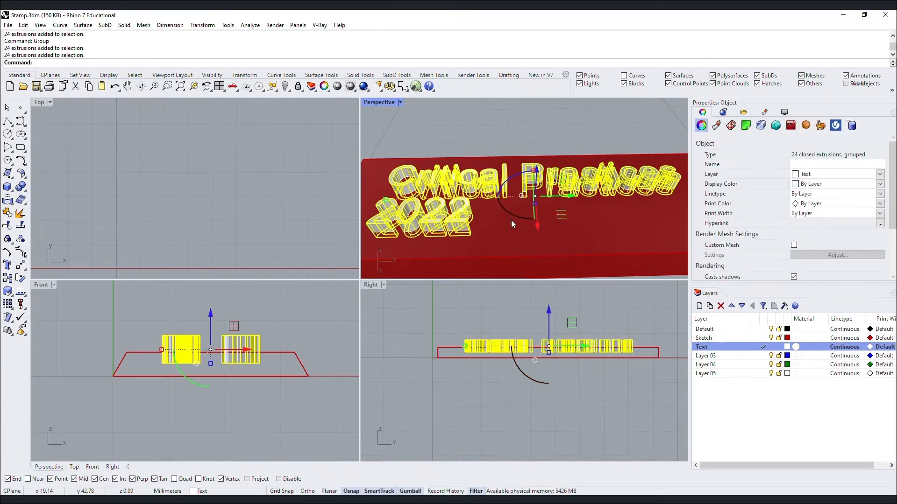
key(Escape)
click(472, 228)
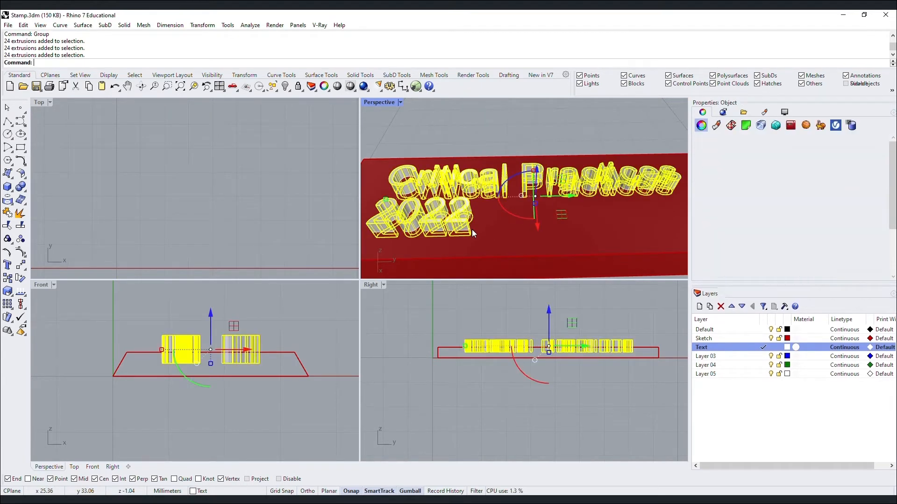
click(621, 111)
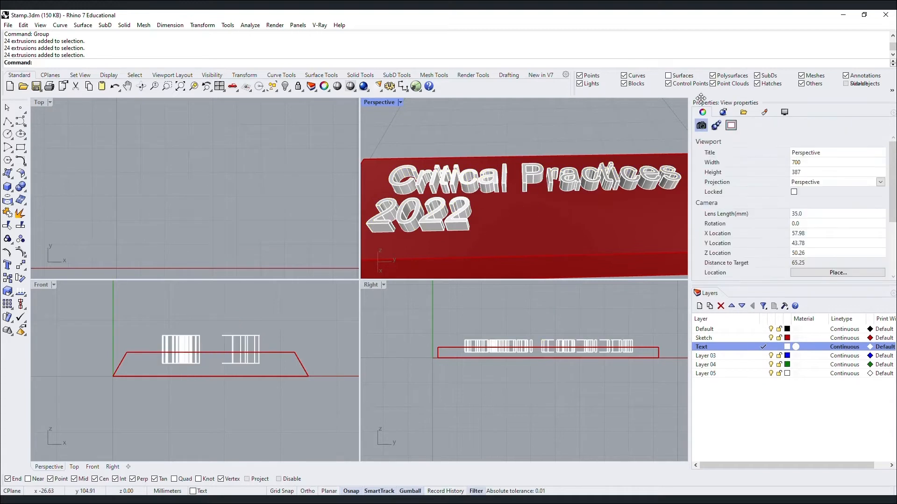
click(471, 229)
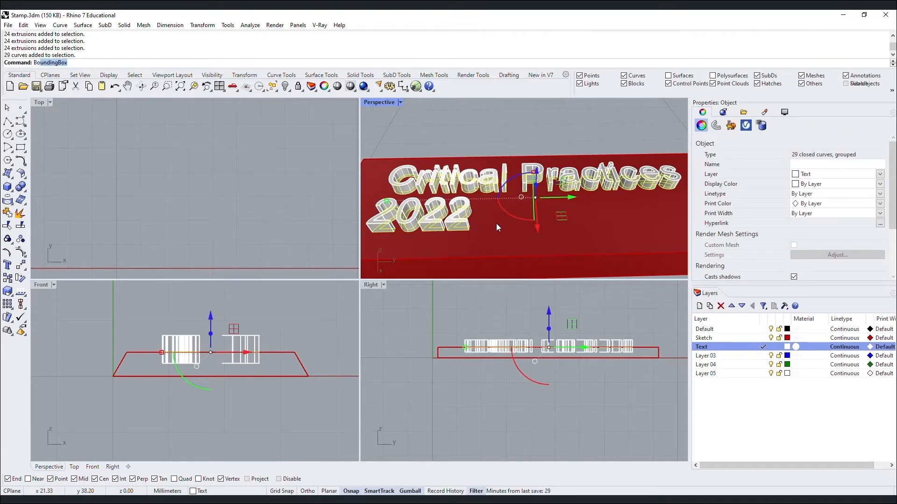
Draw a bounding rectangle around the lettering and offset it 1 mm outward.
key(Return)
key(Return)
key(Escape)
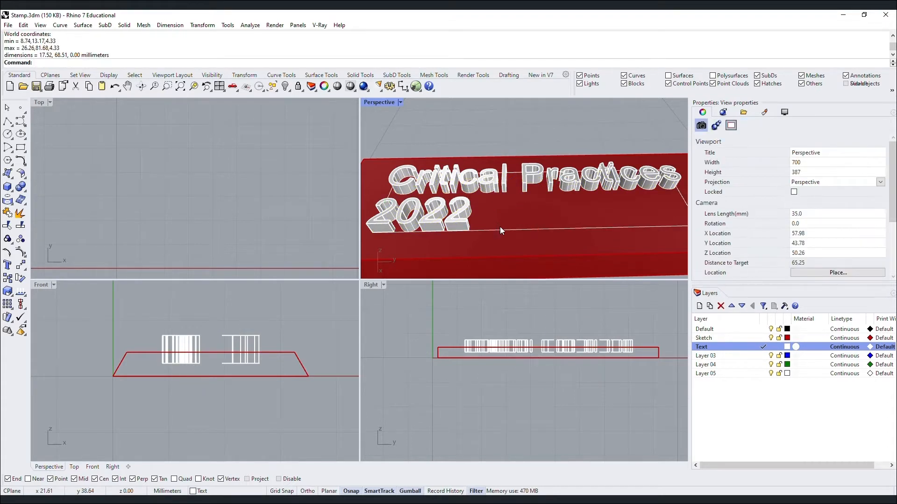
click(501, 229)
text(Offset)
key(Return)
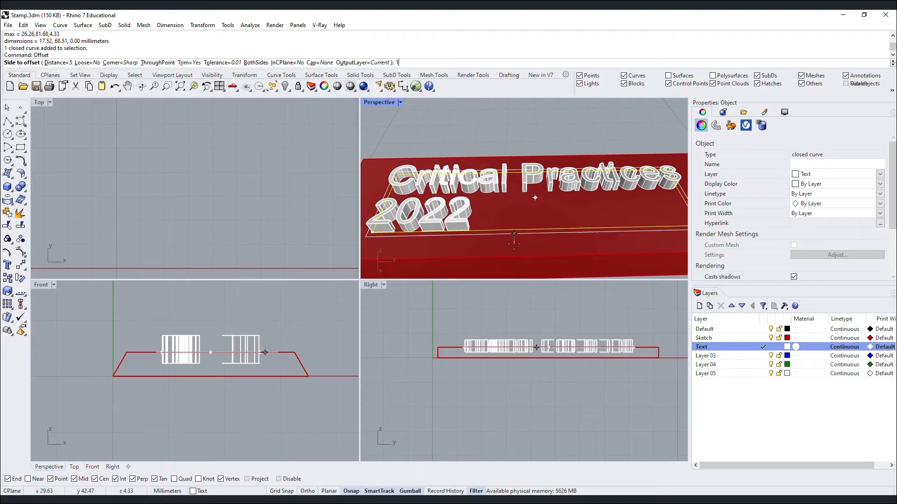
click(514, 243)
key(Escape)
Offset the outer rectangle once more, then undo that extra offset.
key(Return)
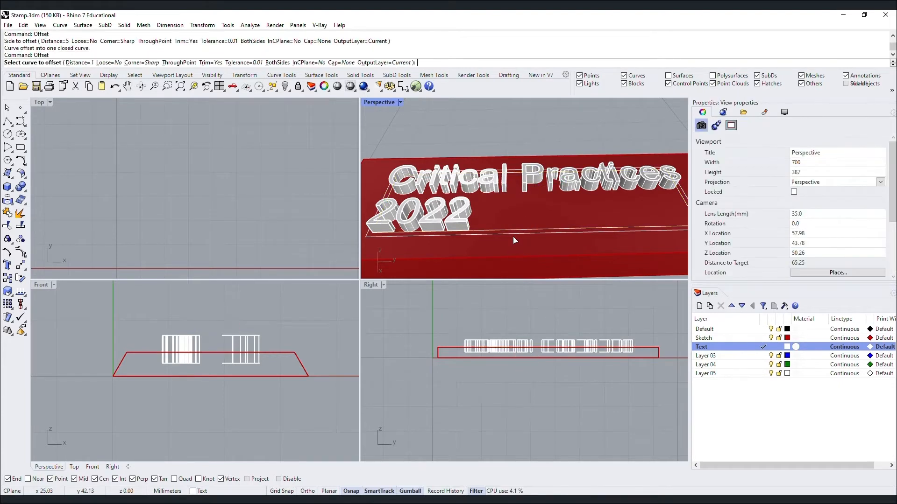
click(513, 236)
click(513, 255)
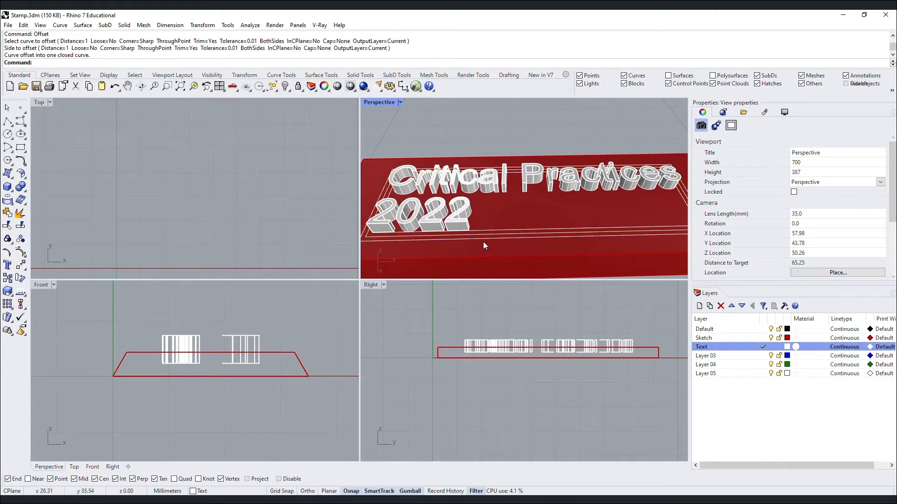
key(ctrl+z)
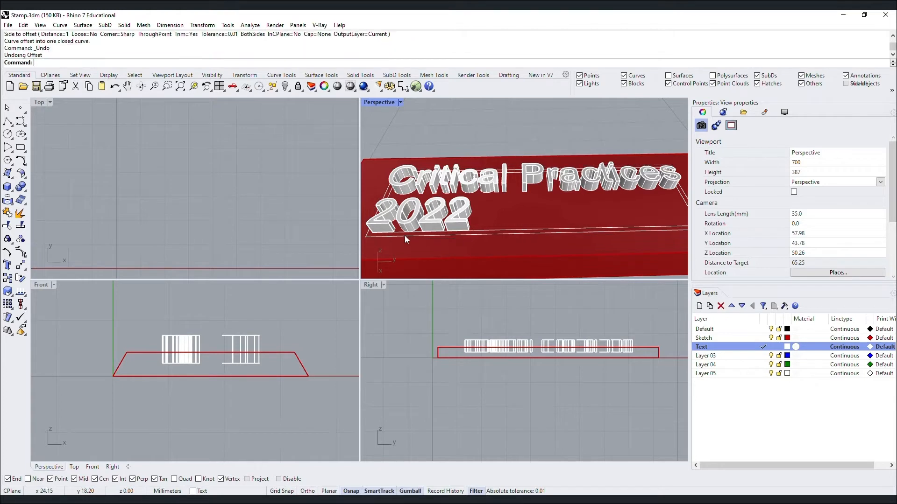
scroll(384, 231, up, 4)
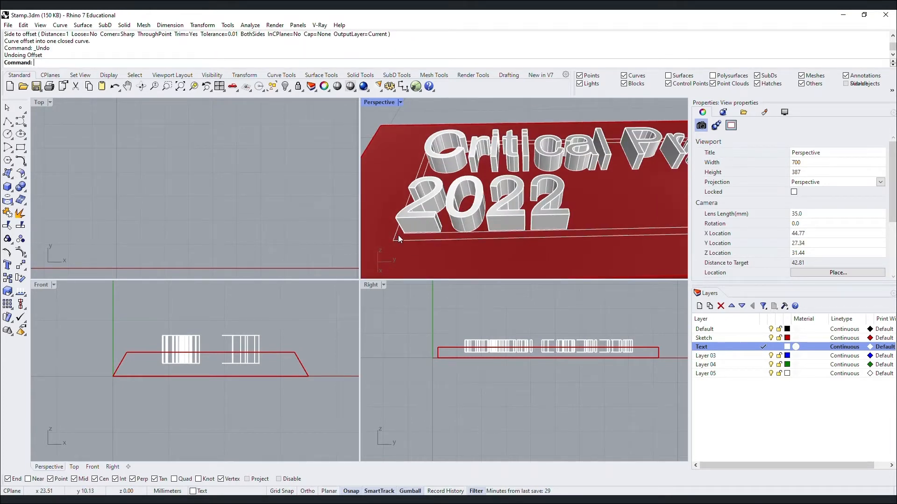
key(Return)
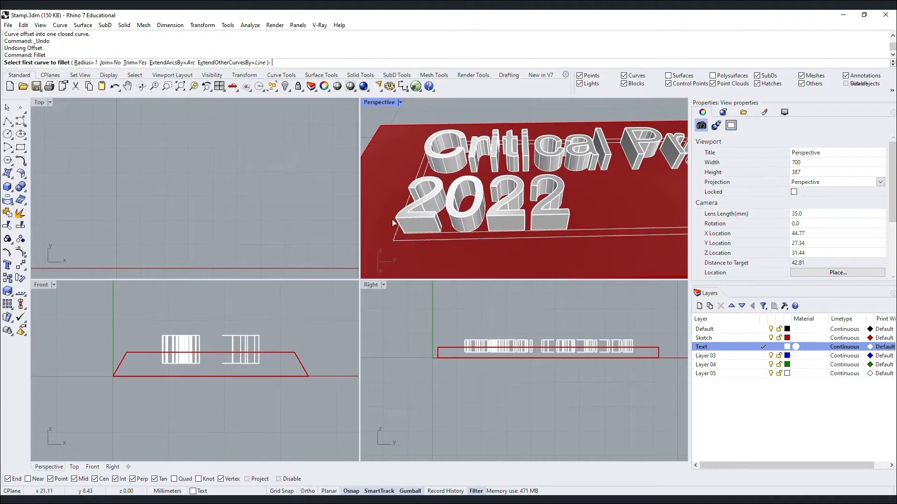
Fillet the outline's first corner and its top-left corner with radius 1.
click(397, 236)
click(407, 239)
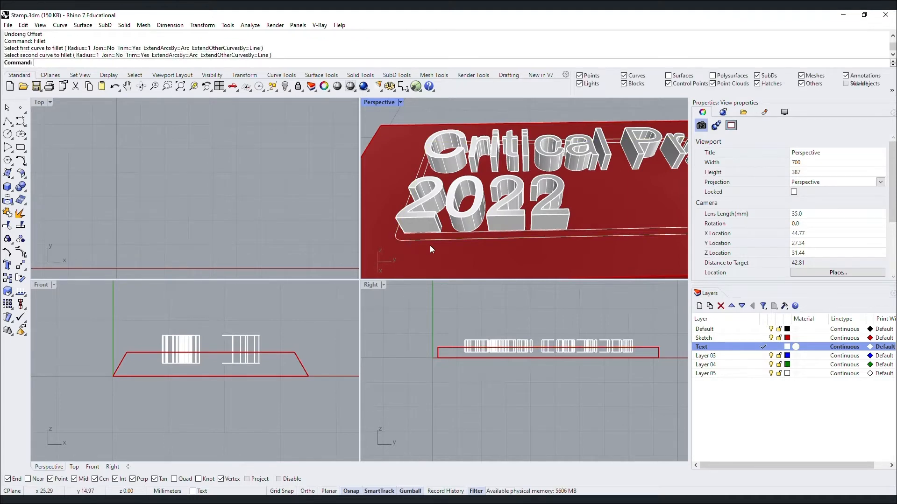
right_drag(430, 245, 419, 188)
scroll(419, 189, up, 5)
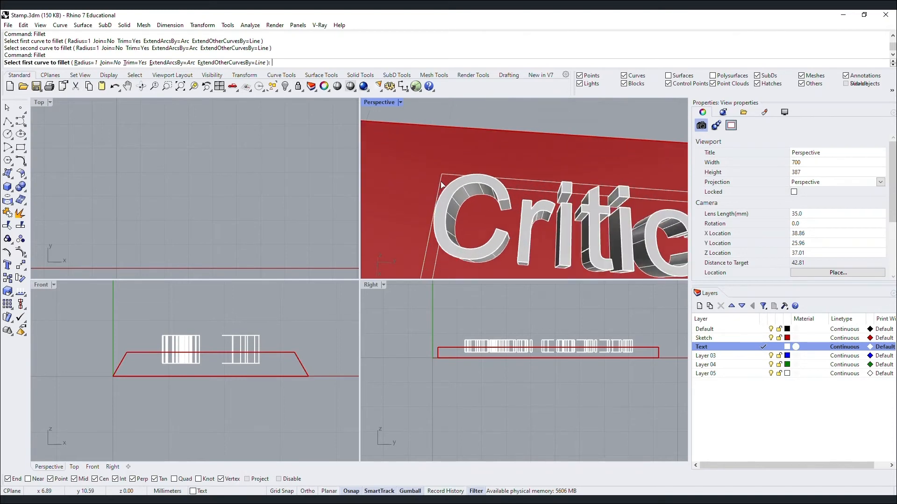
key(Return)
click(447, 176)
click(447, 176)
Fillet the outline's top-right and bottom-right corners with radius 1.
scroll(409, 183, down, 10)
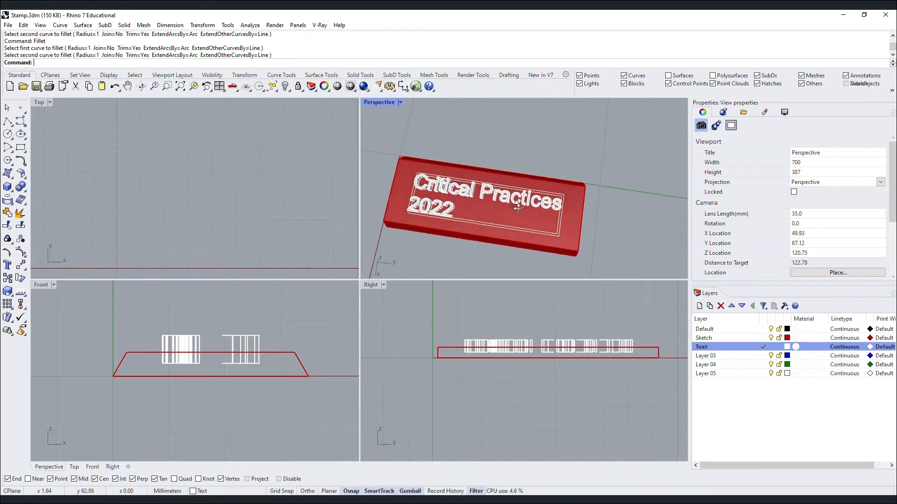
scroll(557, 194, up, 8)
key(Return)
click(559, 190)
click(564, 192)
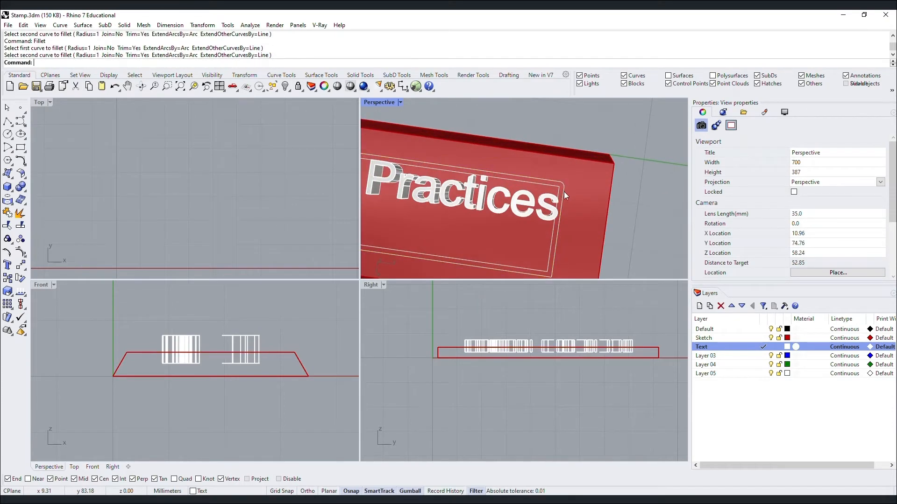
key(Return)
right_drag(562, 229, 553, 256)
click(548, 255)
click(557, 246)
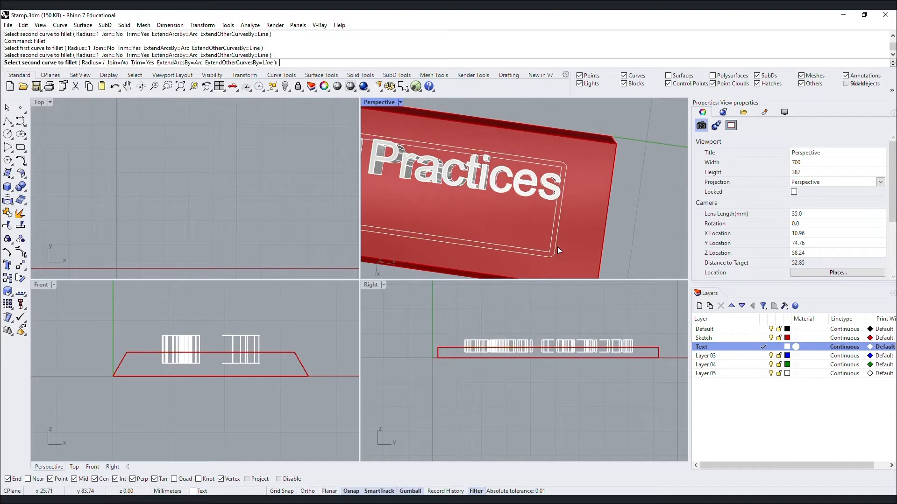
Offset the rounded outline 1 mm outward and select both outlines.
click(556, 245)
text(O)
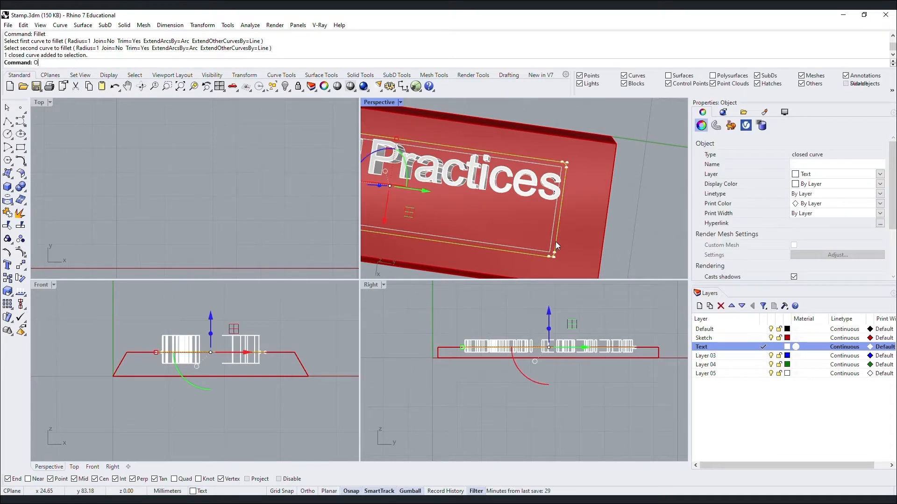
text(ffset)
key(Return)
click(565, 224)
scroll(563, 217, up, 3)
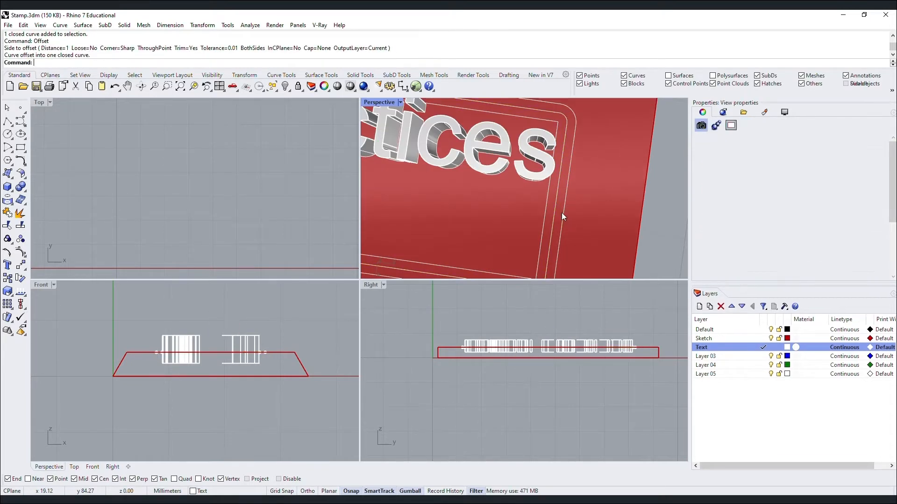
click(558, 209)
shift+click(556, 203)
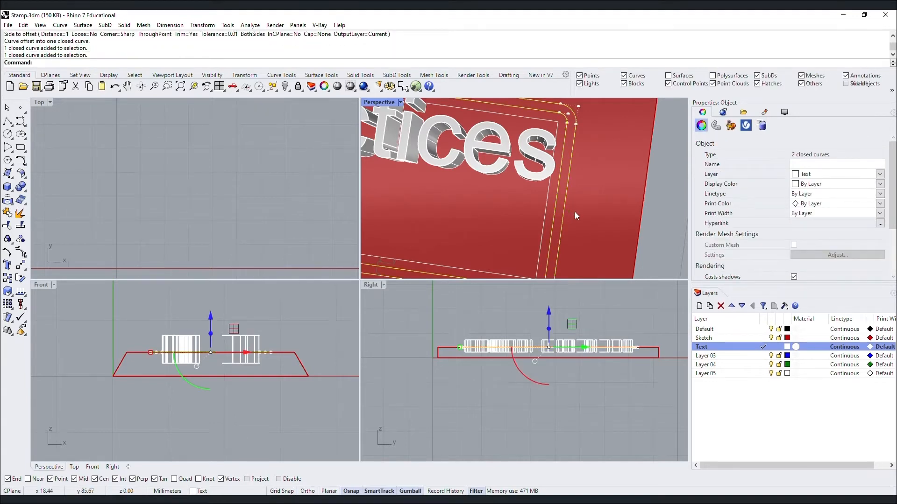
scroll(575, 215, down, 3)
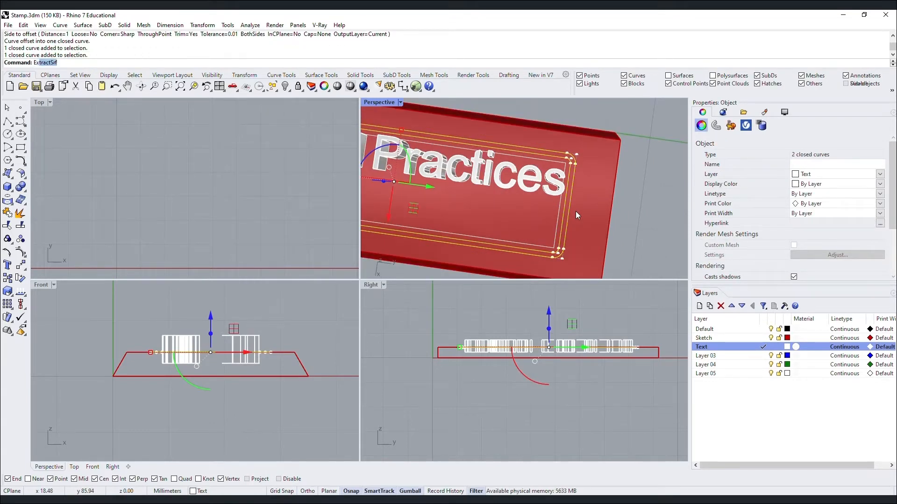
Extrude both outlines 5 mm with ExtrudeCrv to form the rim wall.
text(Extrudecrv)
key(Return)
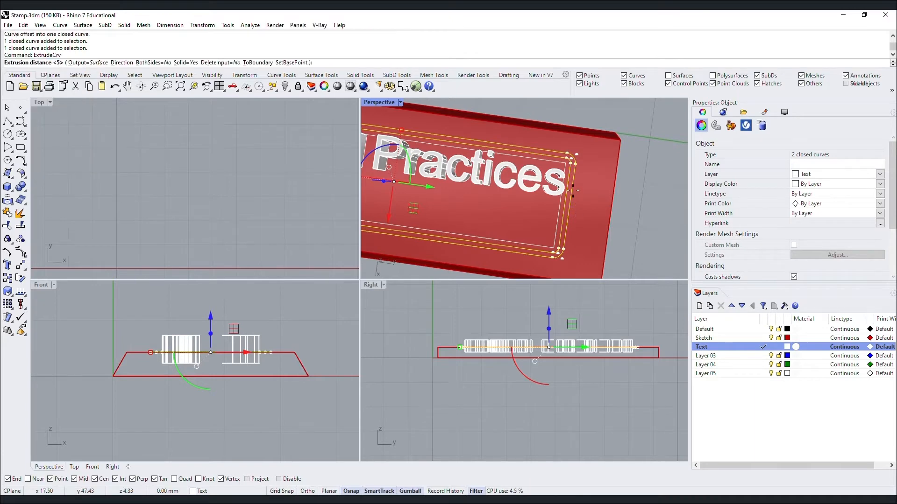
right_drag(608, 198, 589, 150)
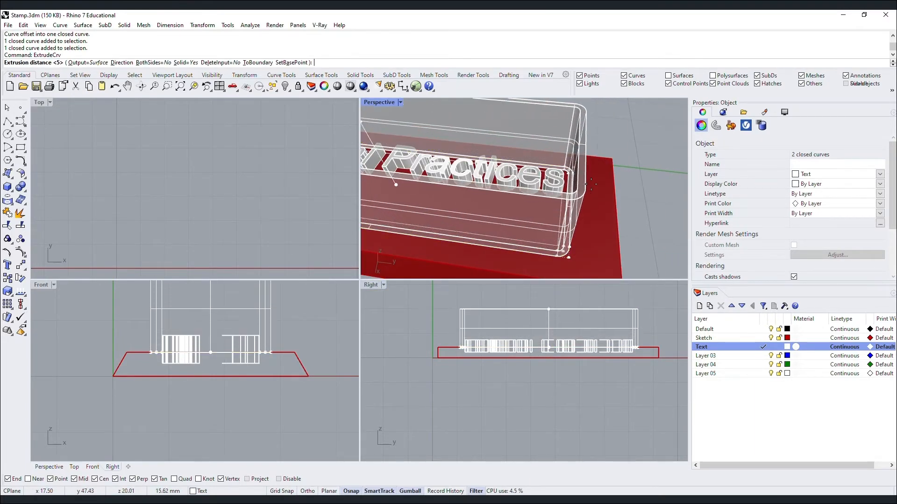
key(Return)
key(Escape)
scroll(570, 153, up, 2)
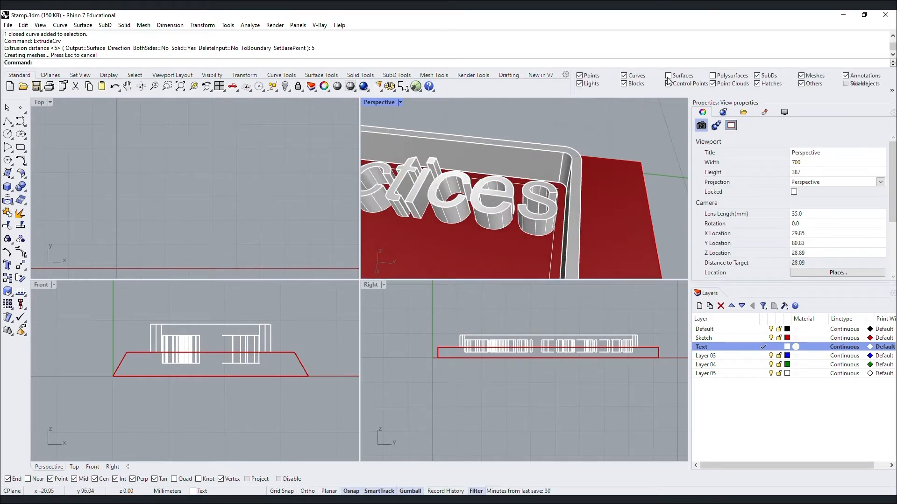
Try capping the rim wall, then lower it onto the base with the gumball and inspect it.
click(547, 154)
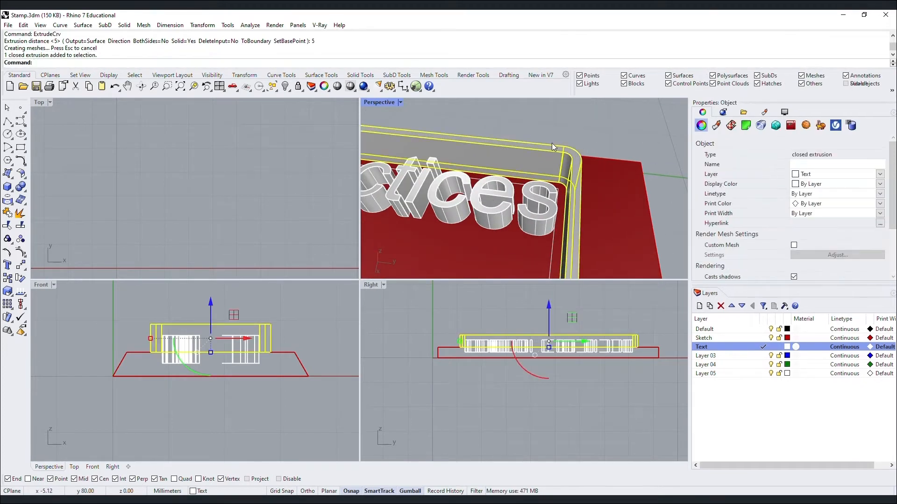
text(Cap)
key(Return)
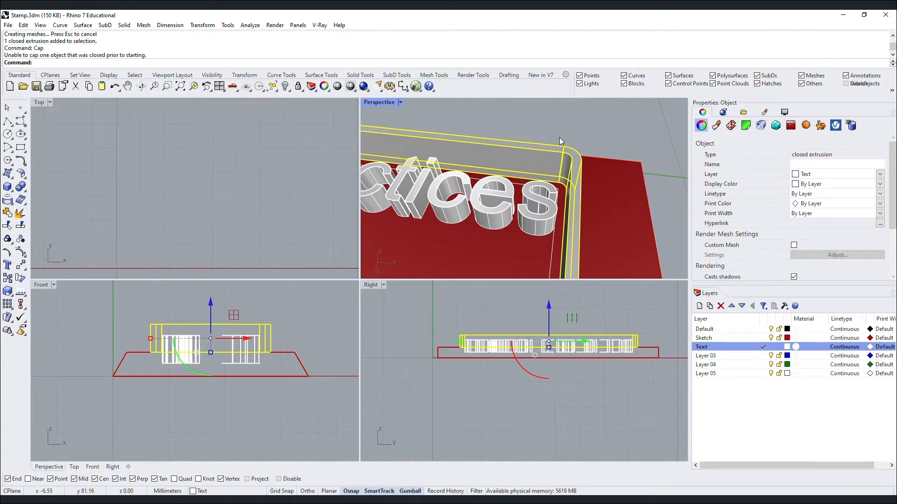
scroll(584, 155, down, 3)
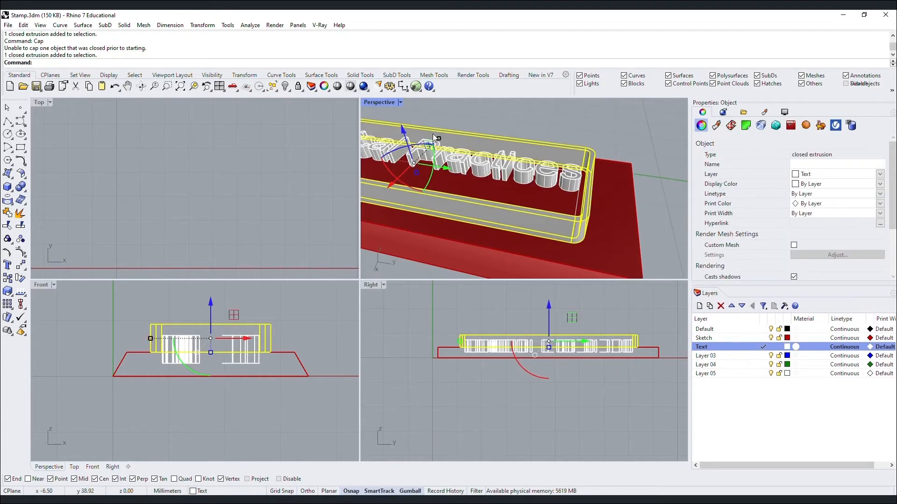
drag(409, 133, 455, 141)
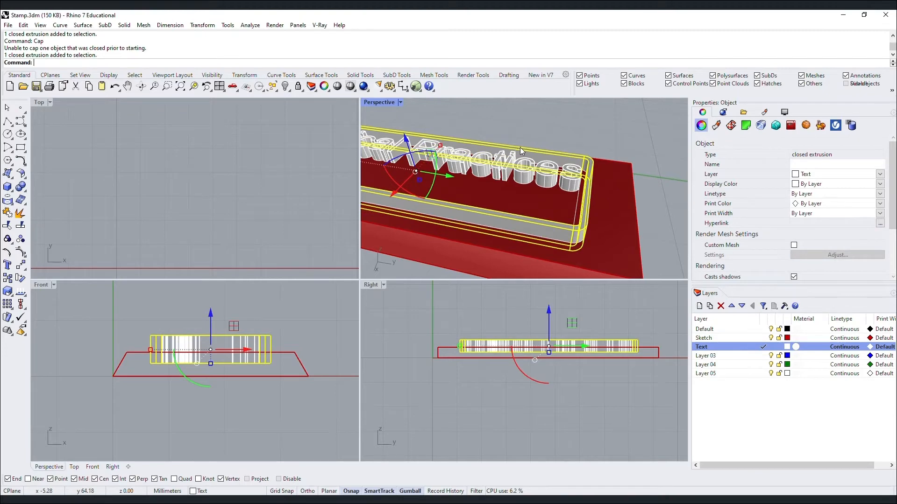
text(z)
key(Return)
text(s)
key(Return)
key(Escape)
right_drag(522, 151, 397, 198)
scroll(621, 155, up, 10)
scroll(512, 191, down, 6)
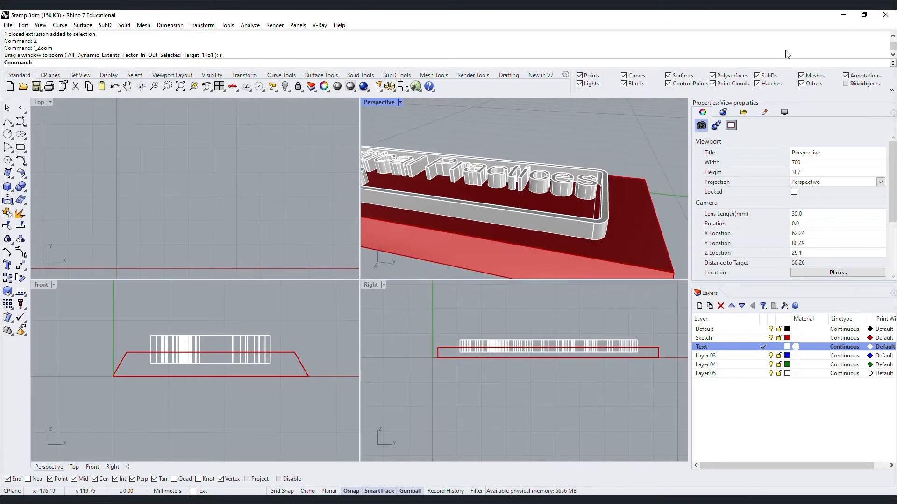
Crossing-select the whole stamp and Alt-drag it with the gumball to make a duplicate.
scroll(563, 136, down, 5)
scroll(595, 163, up, 4)
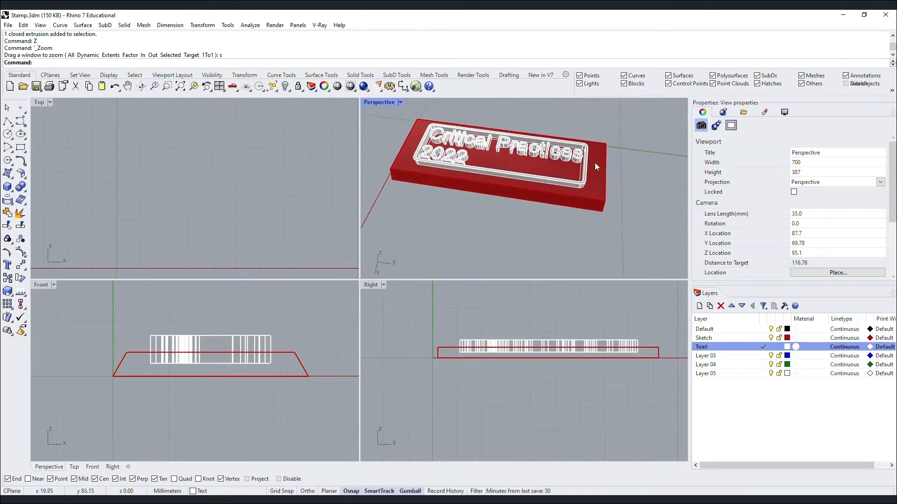
scroll(596, 163, down, 6)
drag(624, 205, 462, 110)
scroll(497, 152, down, 4)
right_drag(497, 156, 518, 204)
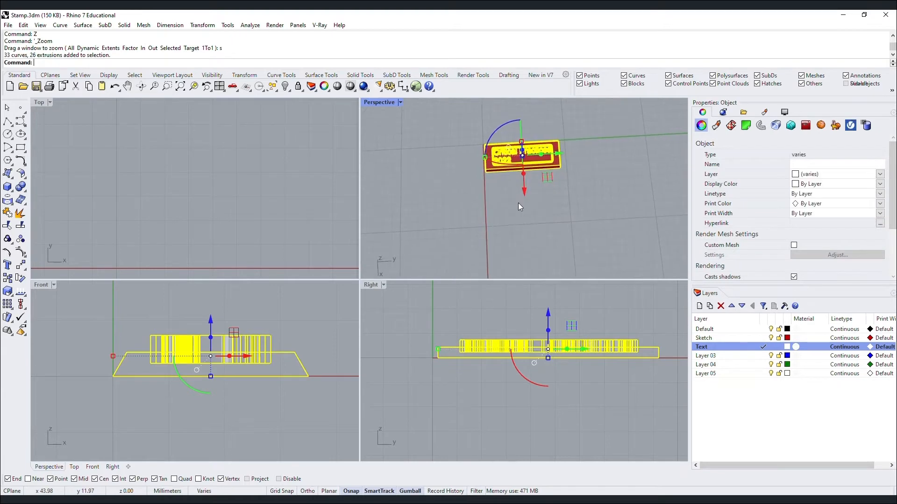
drag(523, 192, 540, 274)
key(alt)
Zoom to the selected stamp and hide one of the two copies.
text(Z)
key(Return)
text(s)
key(Return)
key(Escape)
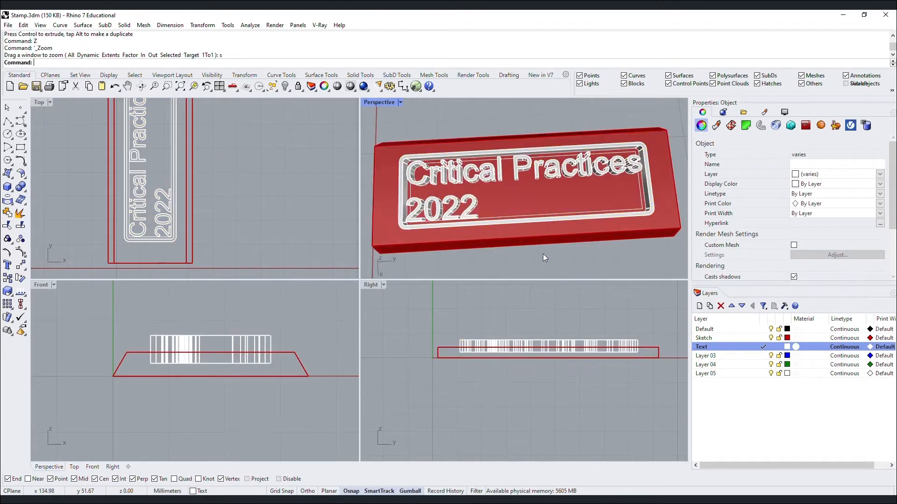
scroll(543, 254, down, 3)
drag(499, 208, 414, 172)
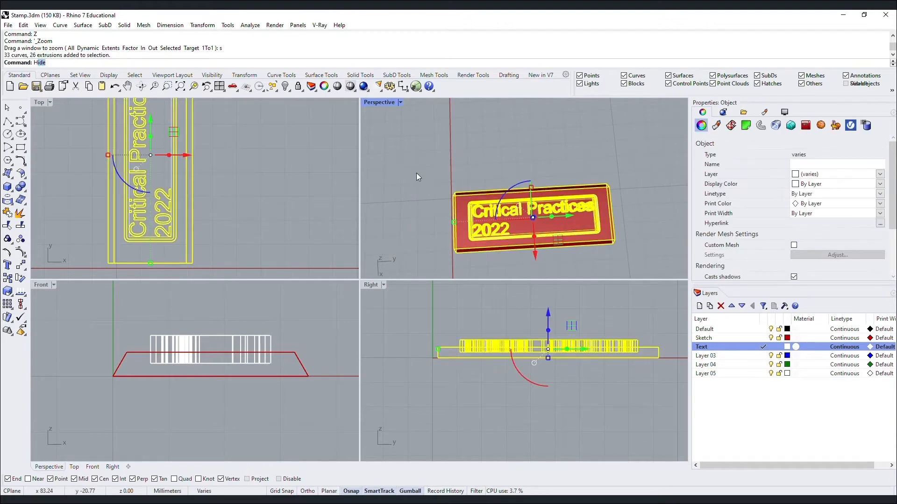
key(ctrl+h)
scroll(618, 205, down, 2)
scroll(617, 205, down, 2)
Zoom to the remaining stamp and view its tapered base from a low frontal angle.
drag(618, 214, 515, 122)
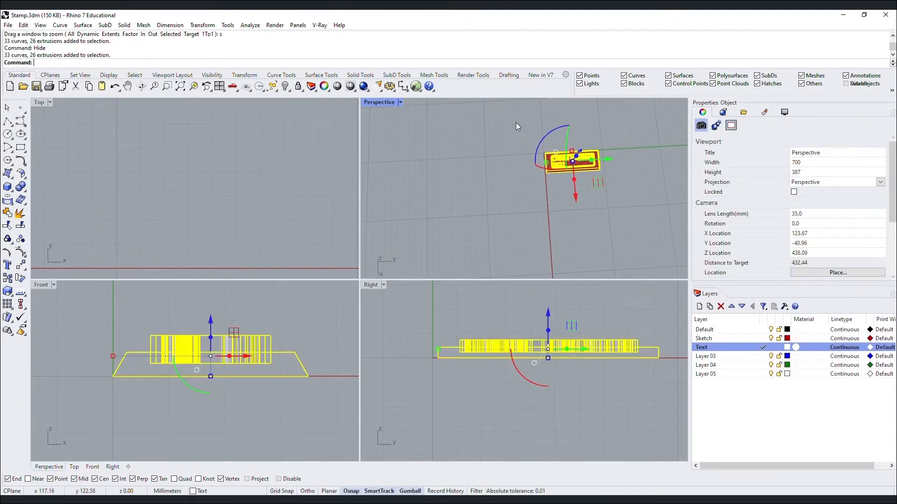
text(Z)
key(Return)
text(s)
key(Return)
key(Escape)
right_drag(493, 205, 595, 278)
scroll(584, 262, down, 4)
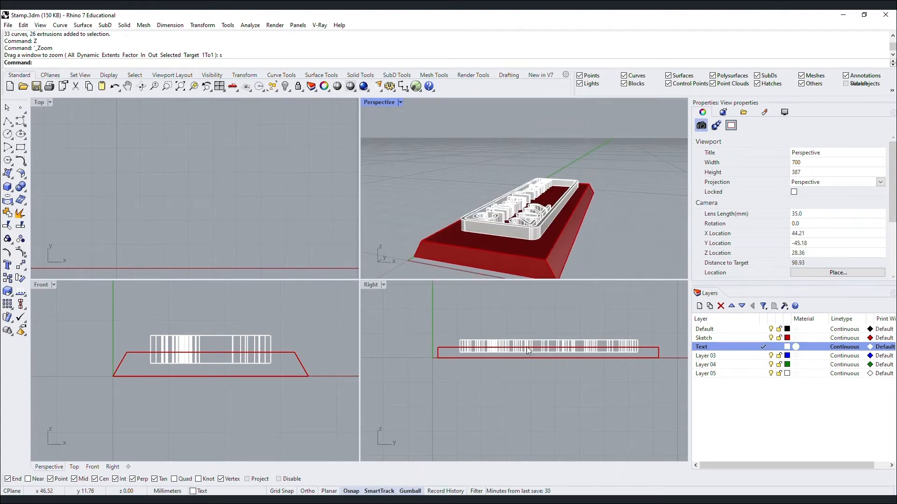
mouse_move(509, 241)
right_down()
mouse_move(545, 231)
mouse_move(519, 247)
mouse_move(560, 248)
mouse_move(515, 243)
right_up()
click(545, 231)
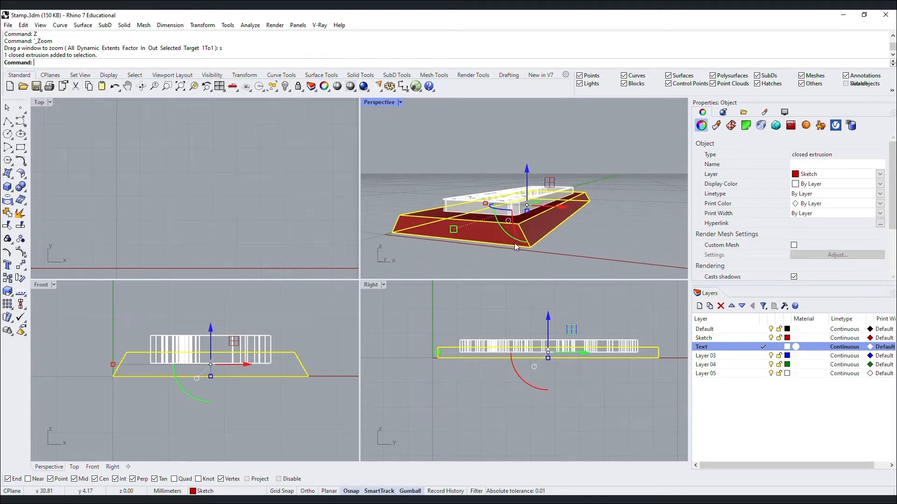
Select the base's bottom trapezoid outline curve rather than the red solid slab.
key(Escape)
right_drag(515, 242, 532, 251)
click(532, 251)
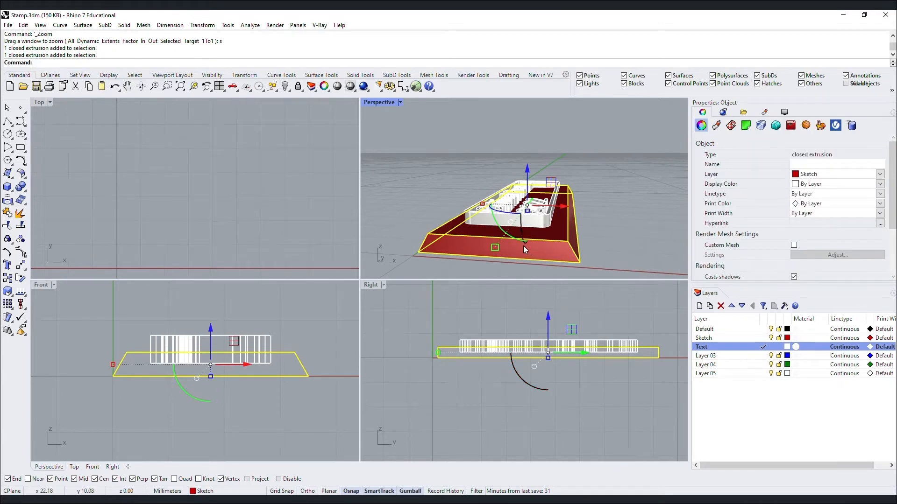
key(Escape)
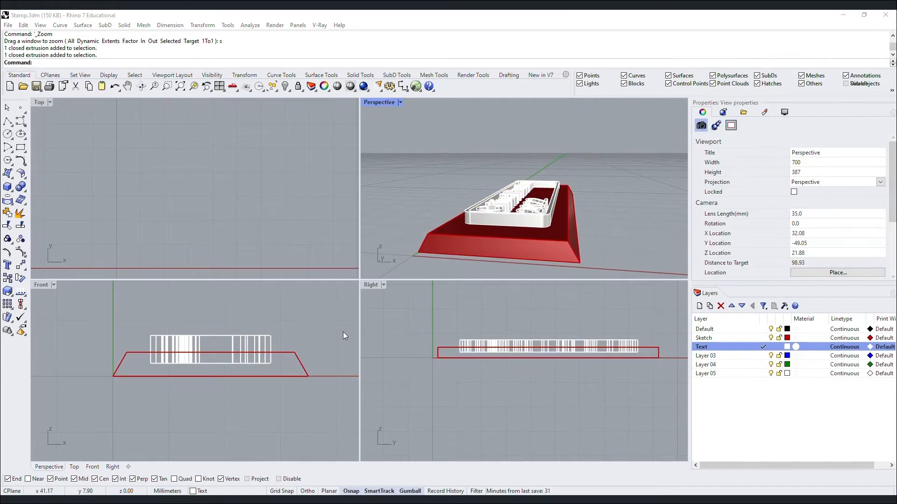
click(426, 243)
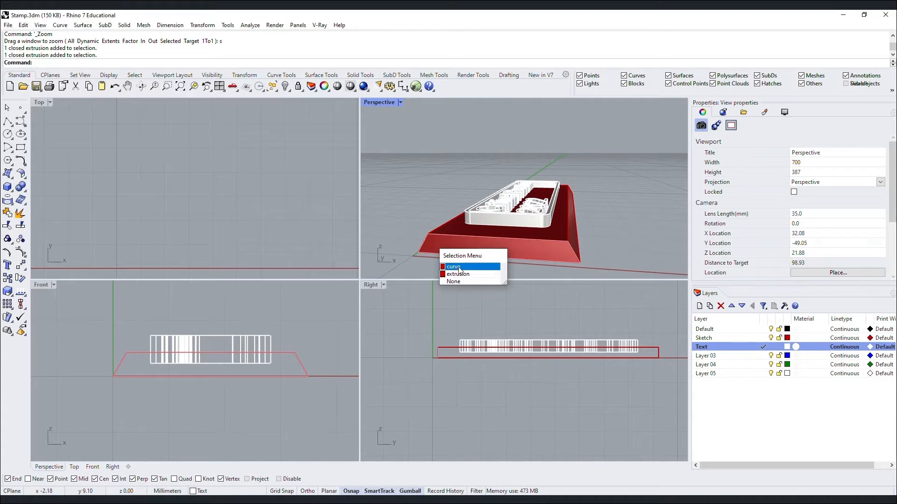
click(448, 269)
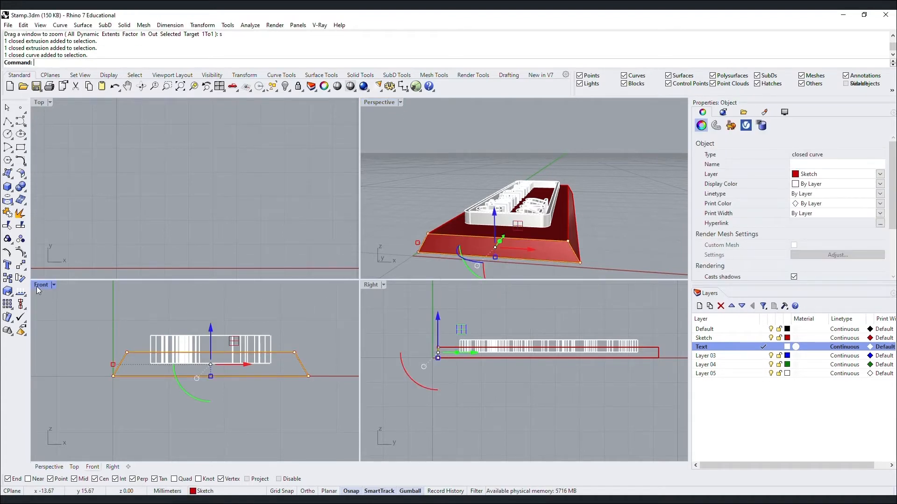
scroll(99, 313, down, 4)
scroll(151, 331, down, 5)
scroll(150, 330, up, 9)
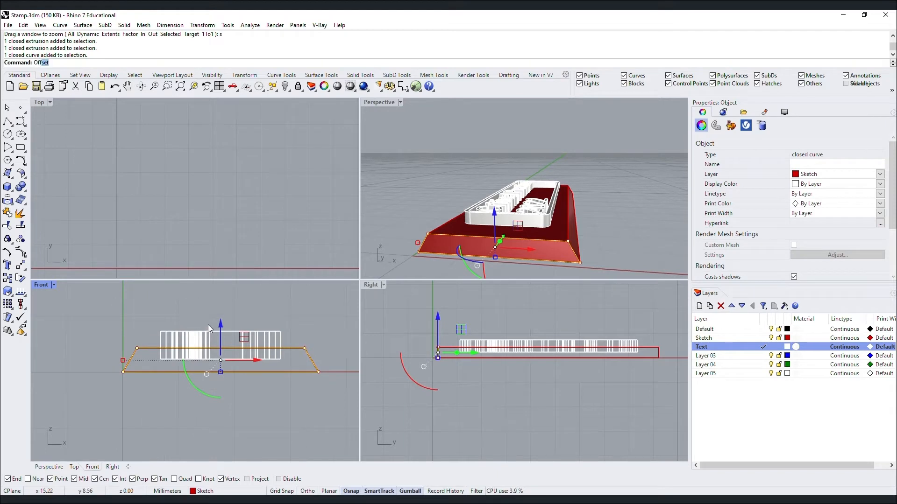
Offset the trapezoid base outline to create a 1 mm offset copy.
key(Return)
text(3)
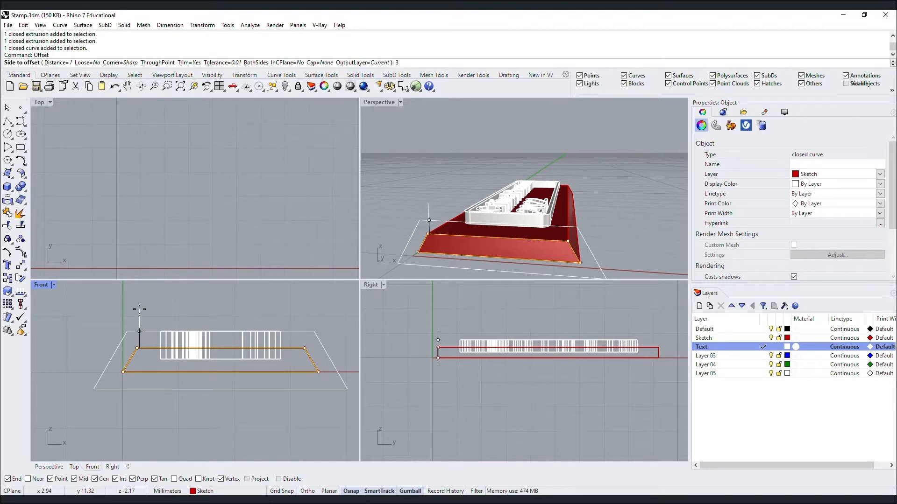
click(139, 309)
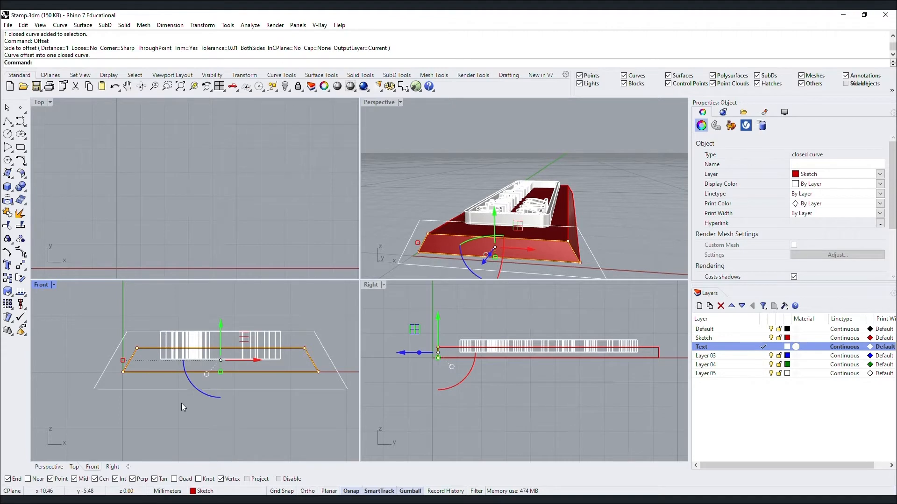
scroll(181, 404, up, 3)
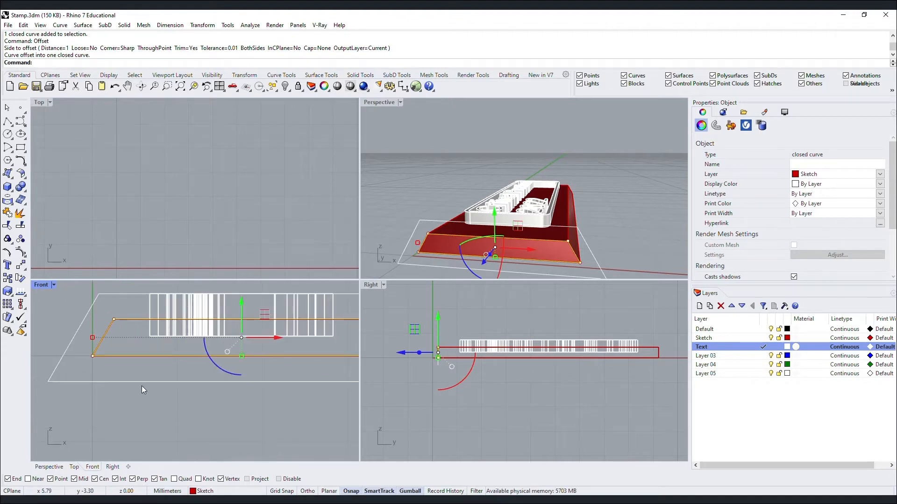
Draw horizontal polylines outward from the offset outline's top-left and top-right corners.
click(141, 385)
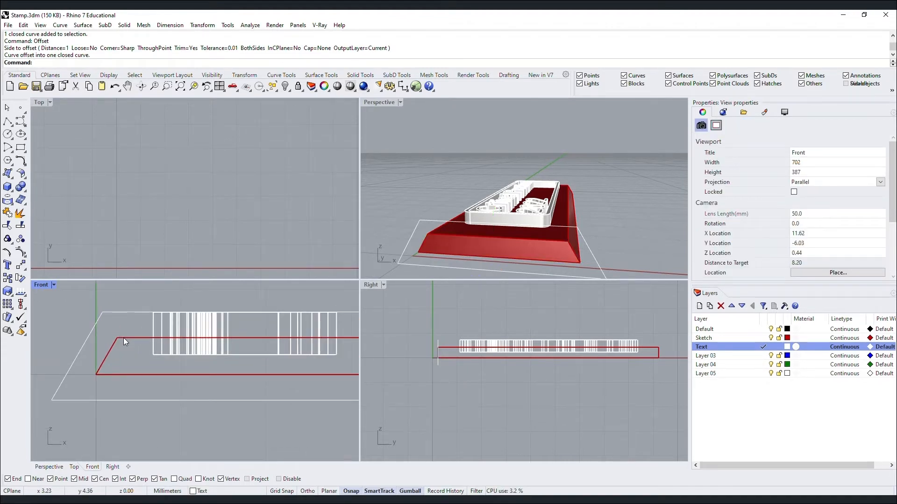
text(Polyline)
key(Return)
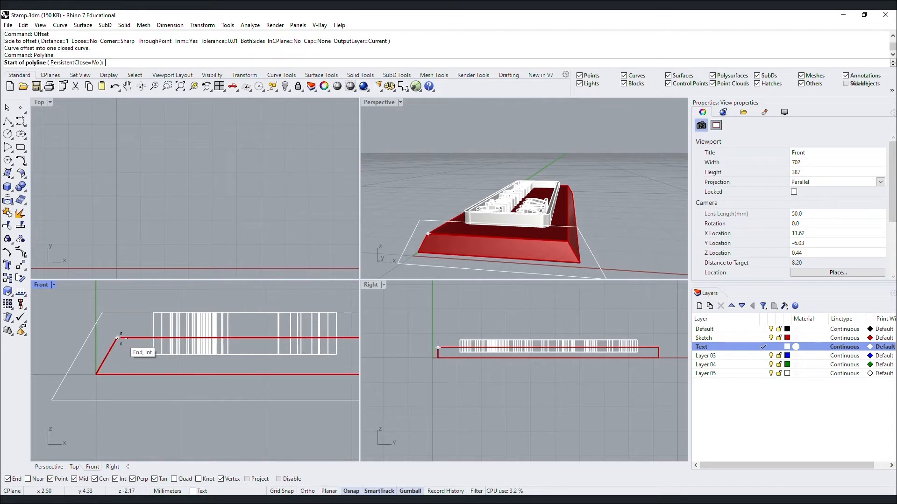
click(117, 338)
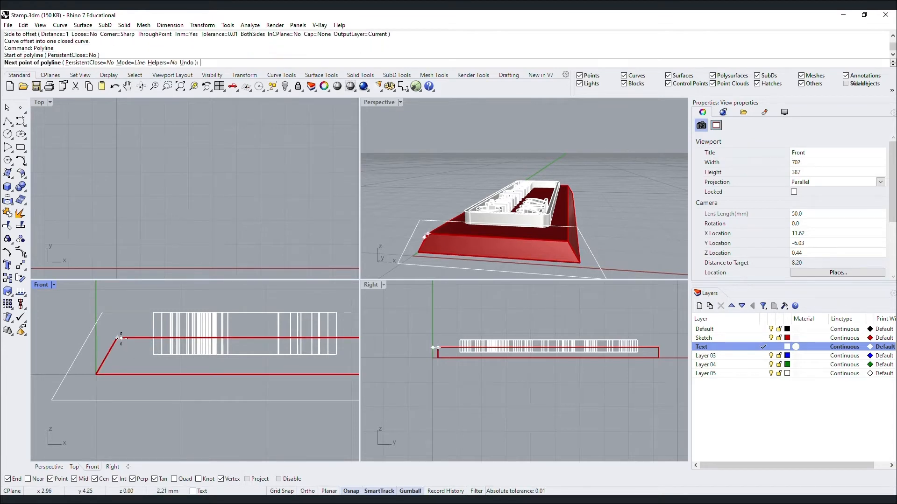
shift+click(71, 335)
key(Return)
scroll(72, 335, down, 6)
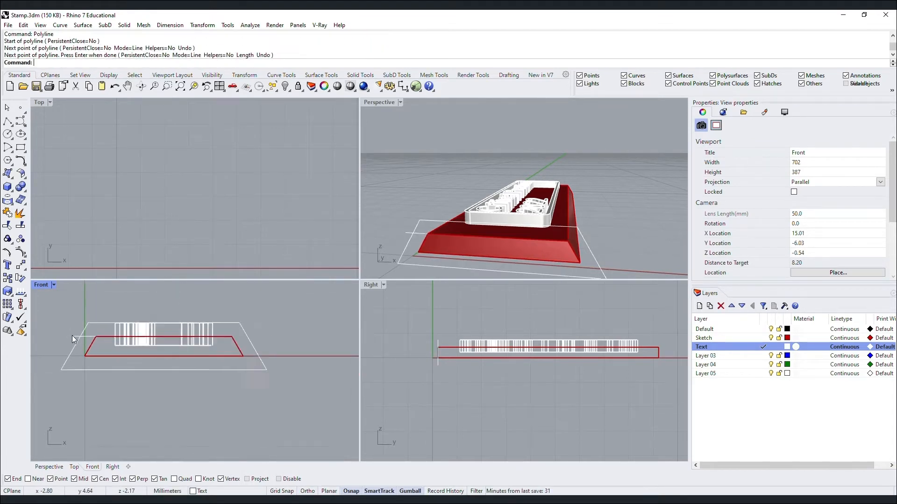
scroll(259, 345, up, 4)
key(Return)
click(217, 333)
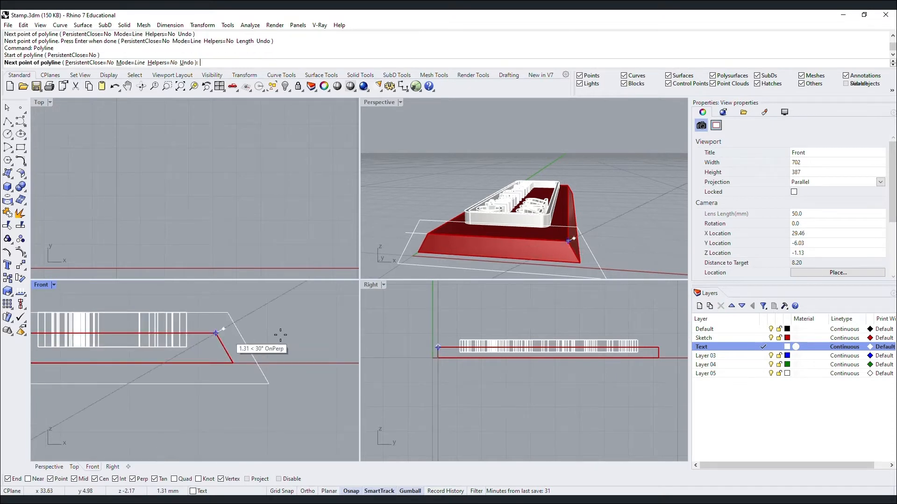
key(Return)
scroll(295, 337, down, 5)
scroll(239, 329, up, 3)
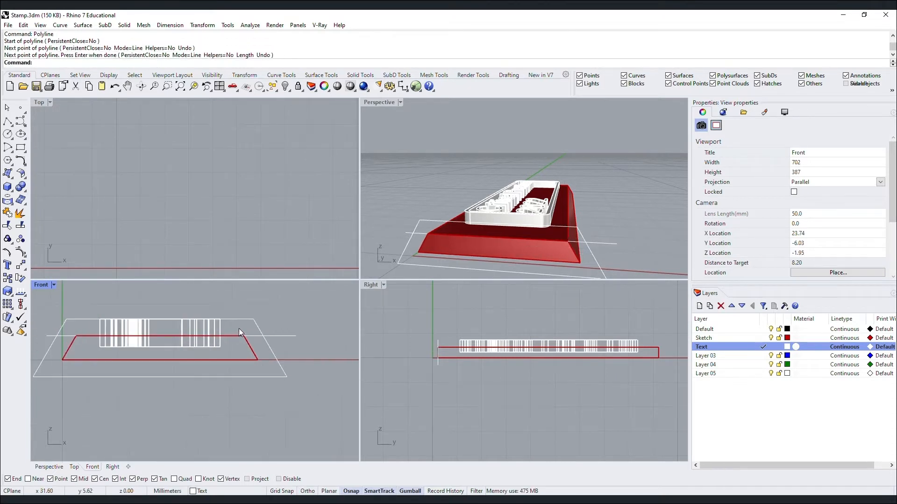
Start the Trim command to cut back the new lines.
text(Trim)
key(Return)
scroll(236, 330, up, 7)
scroll(297, 343, down, 3)
scroll(308, 347, up, 5)
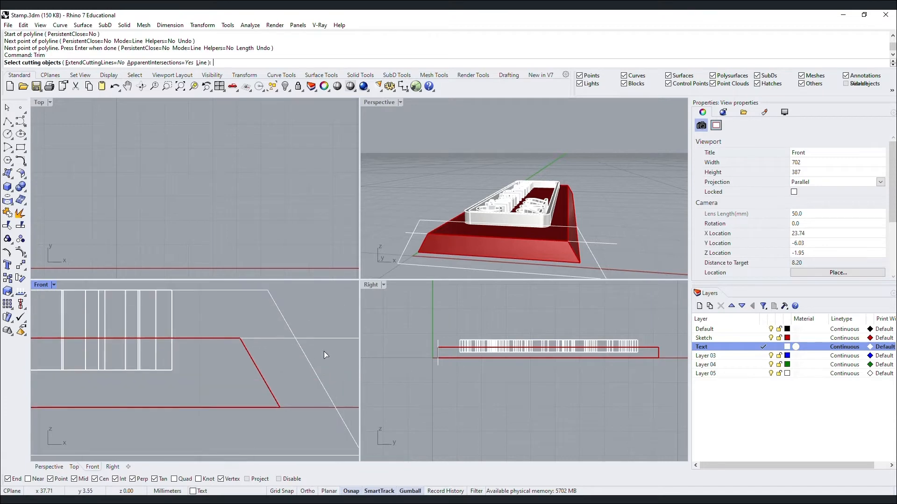
Trim away the overhanging corner segment using the new lines as cutting edges.
click(291, 327)
key(Return)
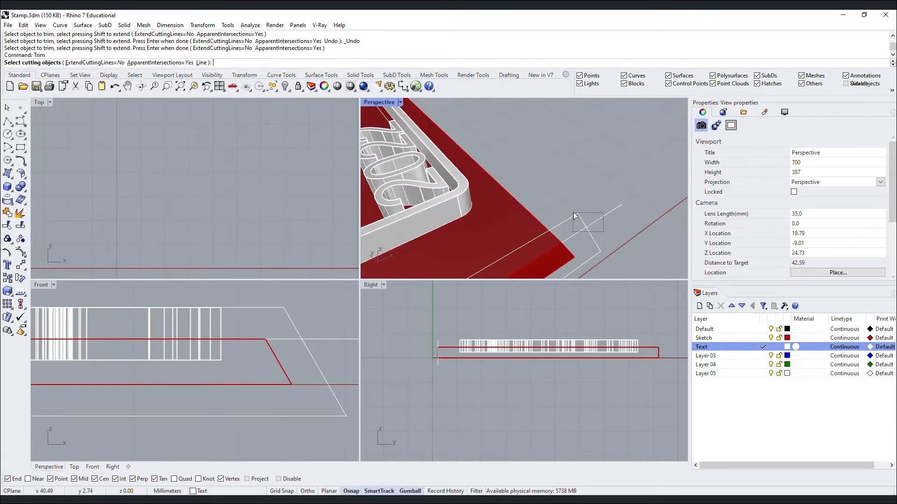
drag(573, 212, 575, 214)
key(Return)
click(582, 220)
scroll(612, 201, down, 8)
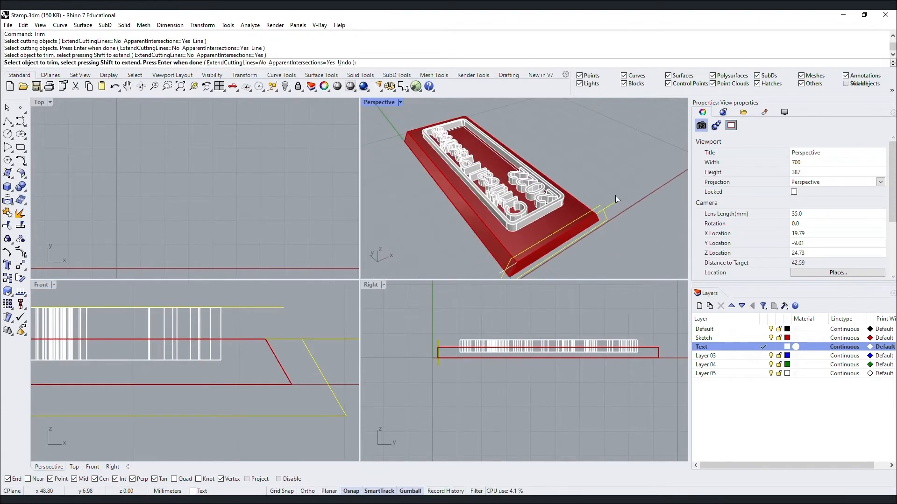
scroll(500, 267, up, 3)
key(Return)
Trim off the remaining unwanted curve segments and the overshooting line end.
key(Return)
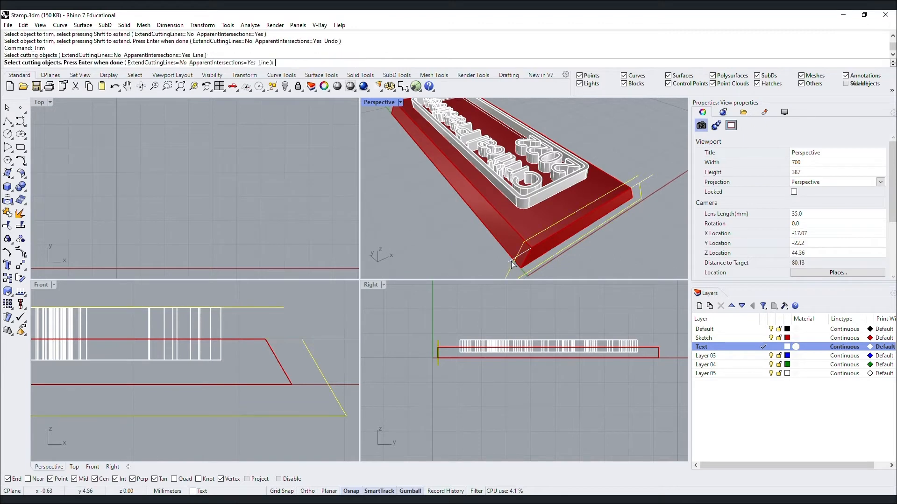
click(512, 264)
key(Return)
click(521, 253)
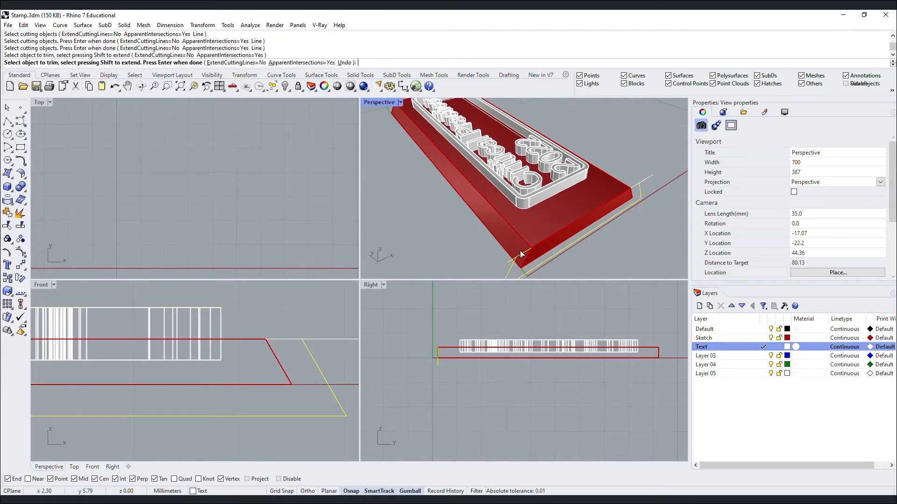
click(509, 265)
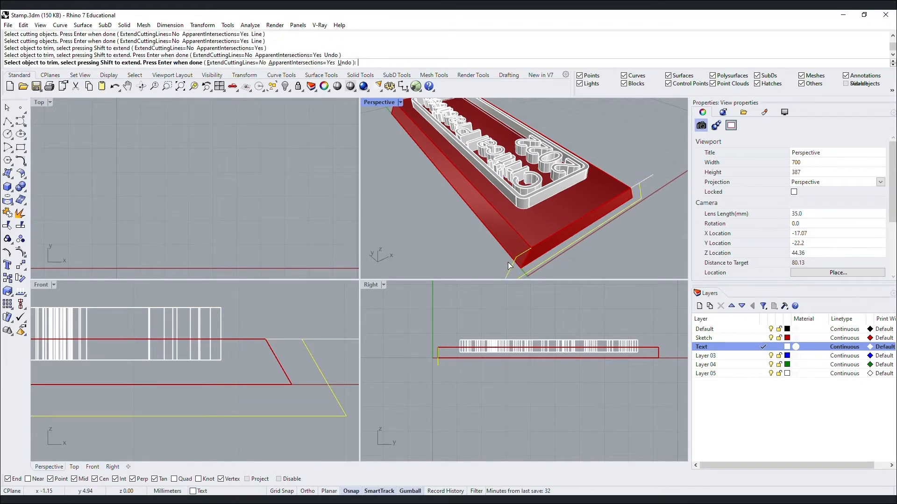
key(Return)
key(Return)
drag(649, 189, 639, 179)
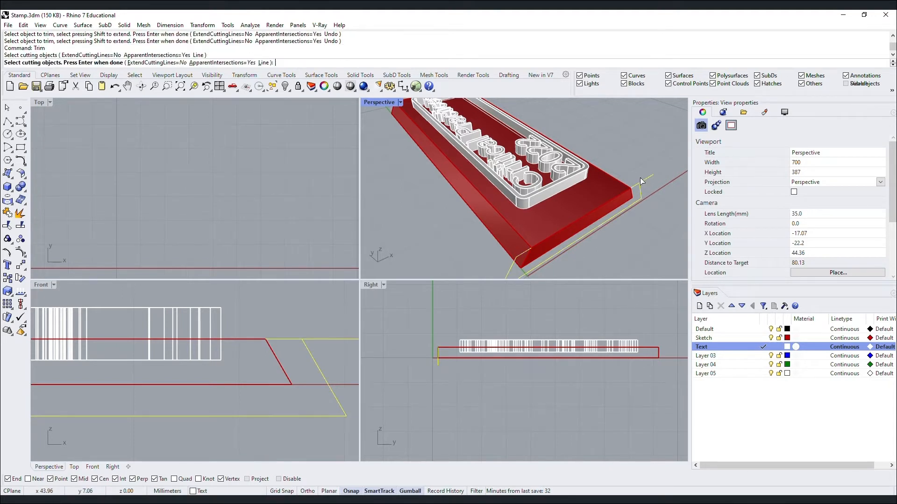
key(Return)
click(647, 180)
key(Return)
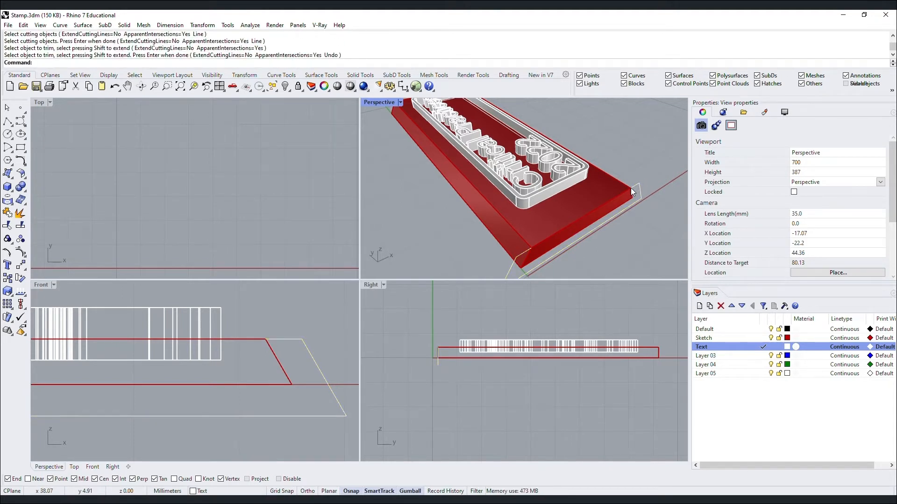
Duplicate the closed outline curve in place with copy and paste.
click(632, 198)
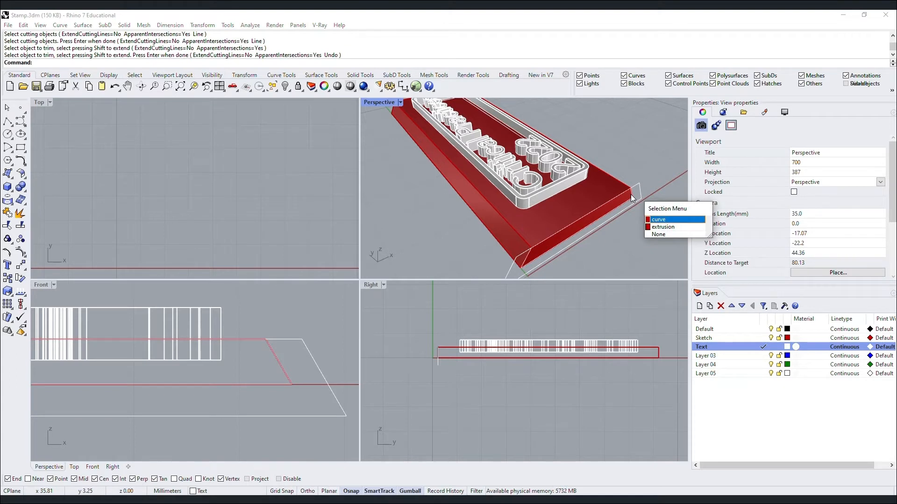
key(Return)
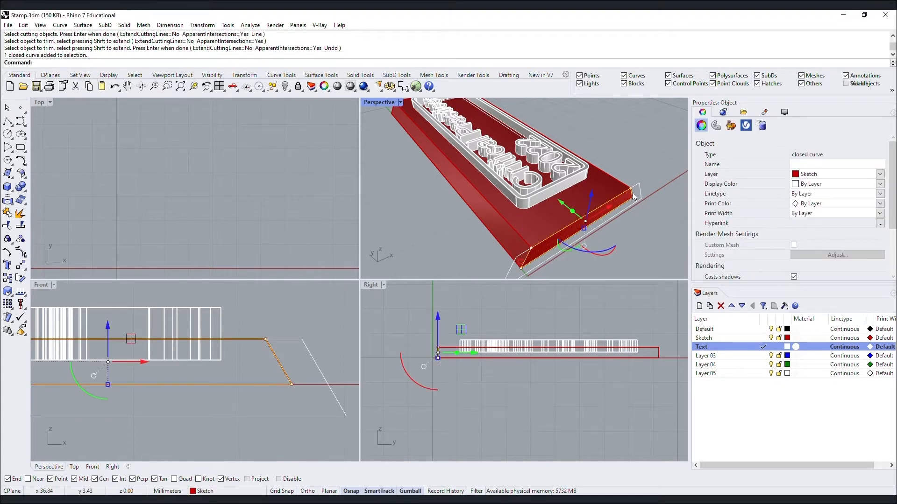
key(ctrl+c)
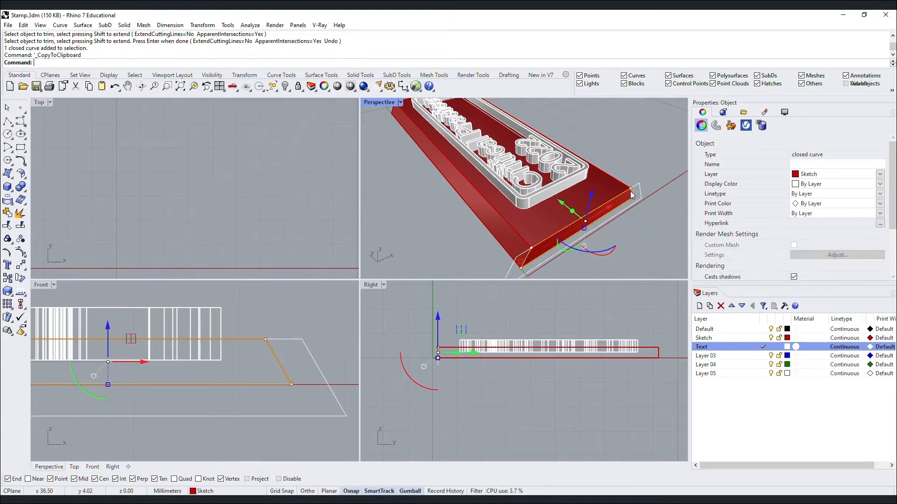
key(ctrl+v)
key(Escape)
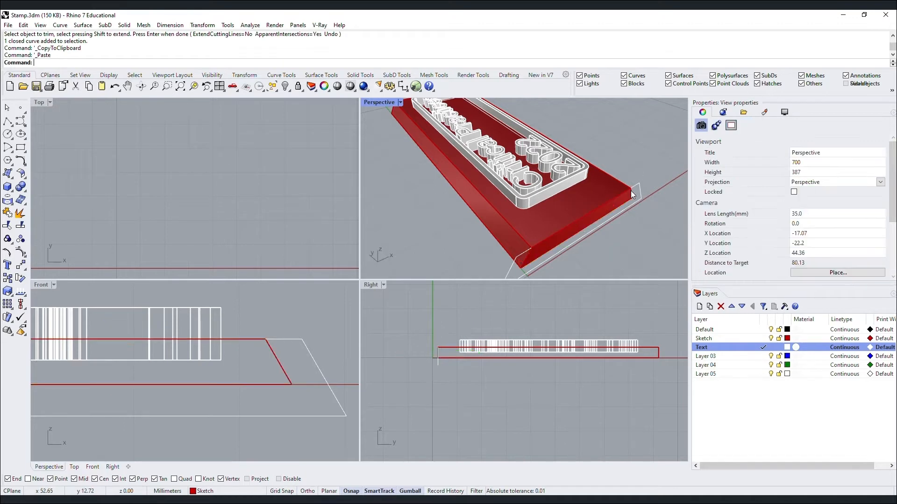
Hide the closed outline curve and the red base block.
click(633, 194)
key(Return)
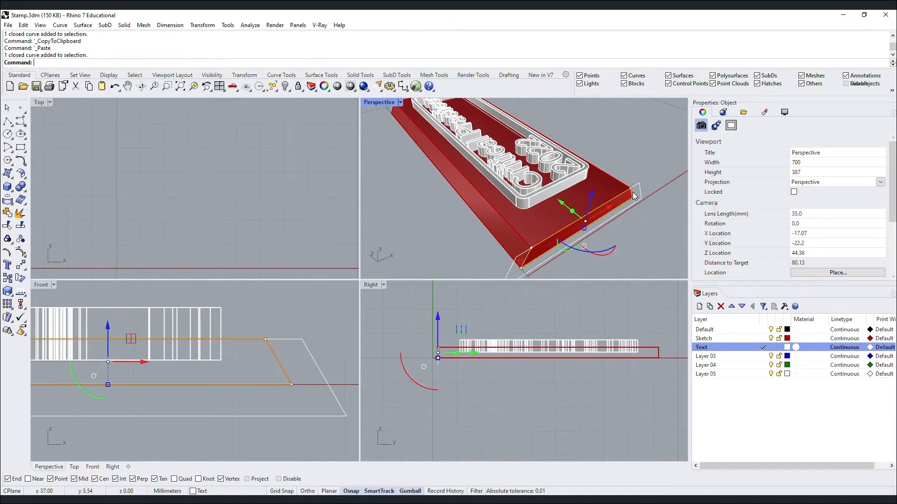
text(Hide)
key(Return)
click(634, 196)
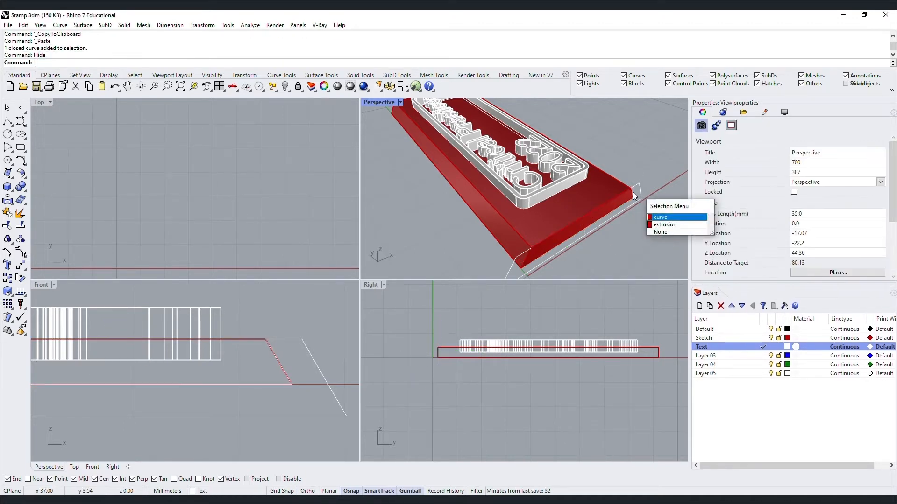
key(Return)
click(613, 185)
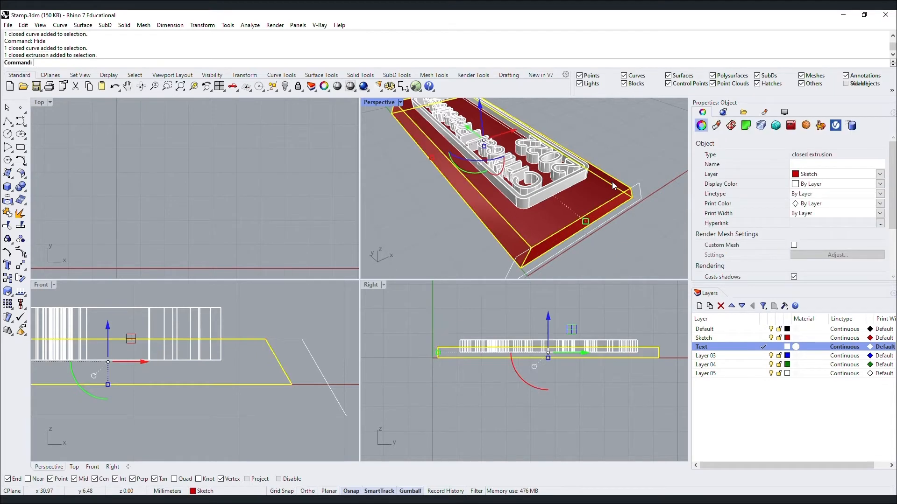
key(Return)
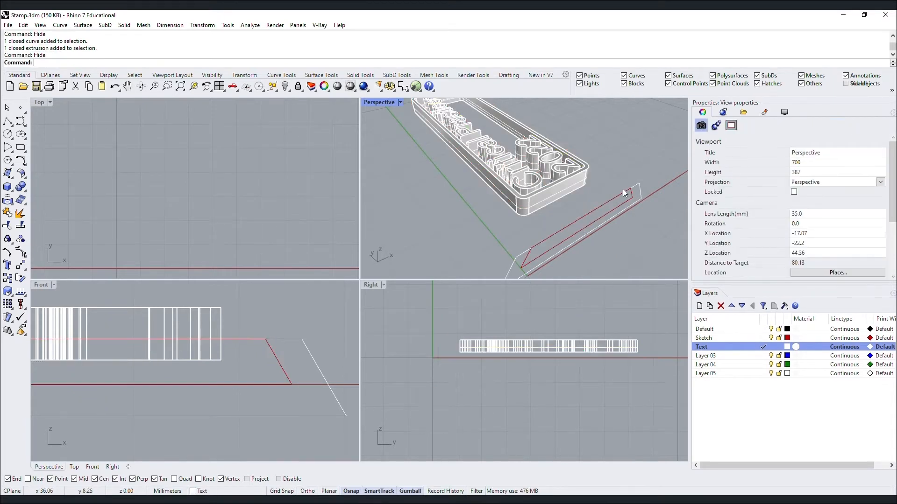
Trim the extra segment using the closed curve and edge curves as cutters.
text(trim)
key(Return)
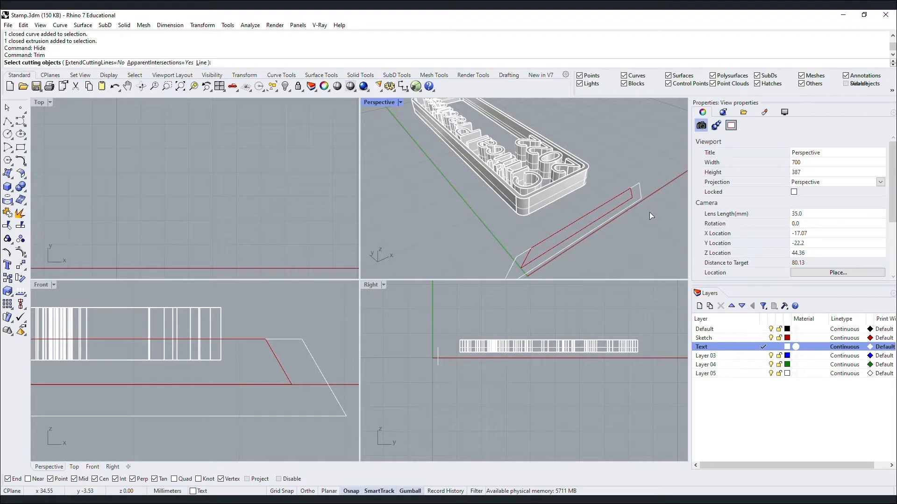
click(601, 207)
drag(513, 246, 513, 246)
key(Return)
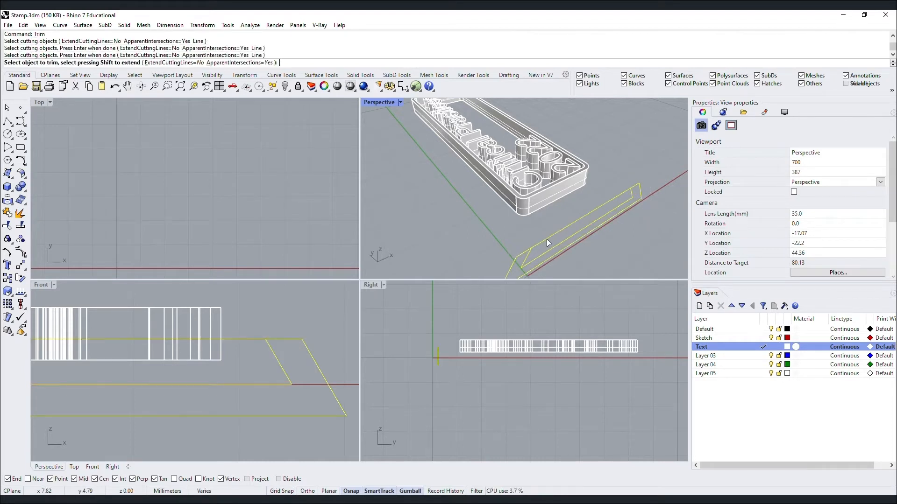
click(548, 239)
key(Return)
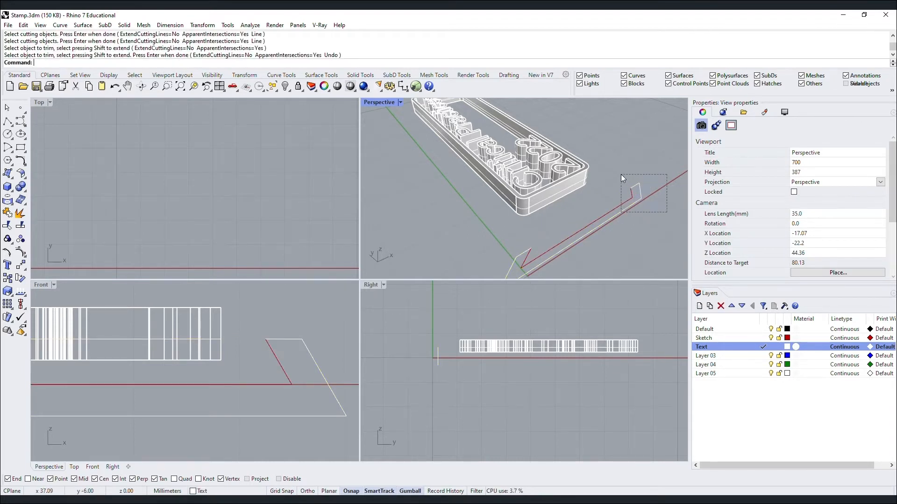
Join the four remaining profile curves into one closed slanted profile.
drag(620, 175, 620, 174)
drag(540, 244, 503, 262)
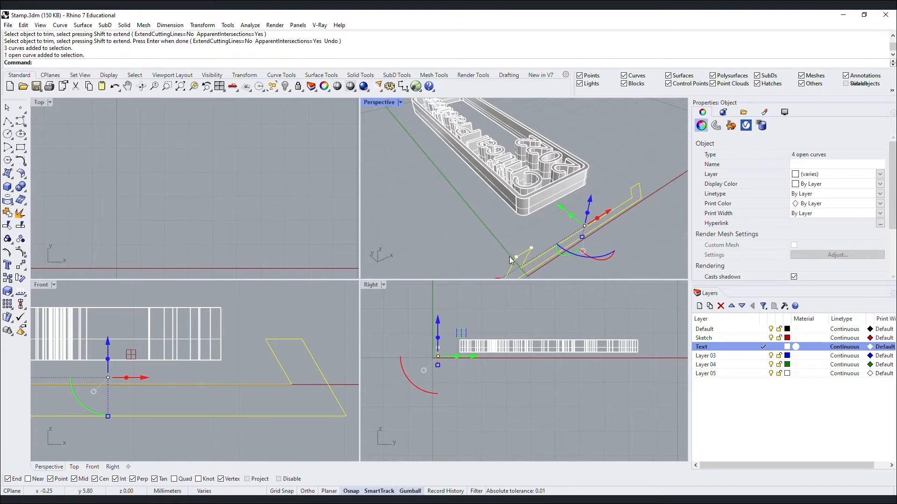
text(join)
key(Return)
click(486, 228)
click(518, 255)
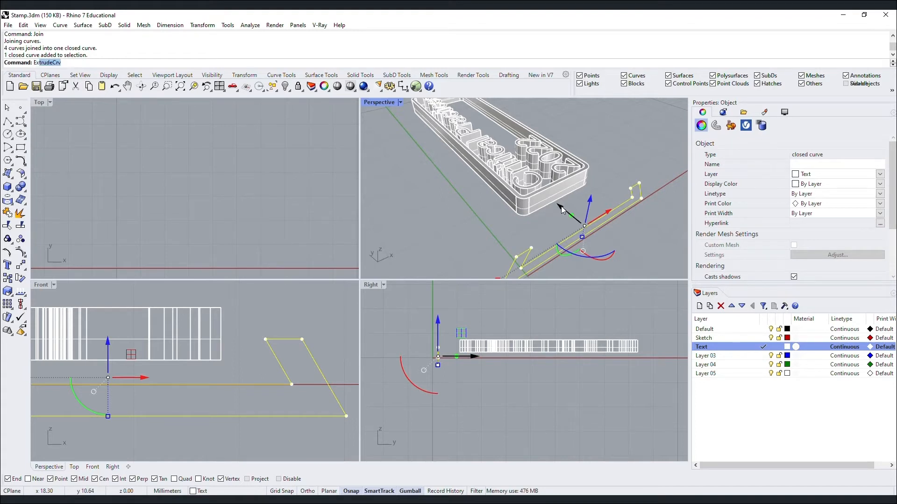
Extrude the closed profile 50 mm into a solid end piece.
text(Ex)
key(Return)
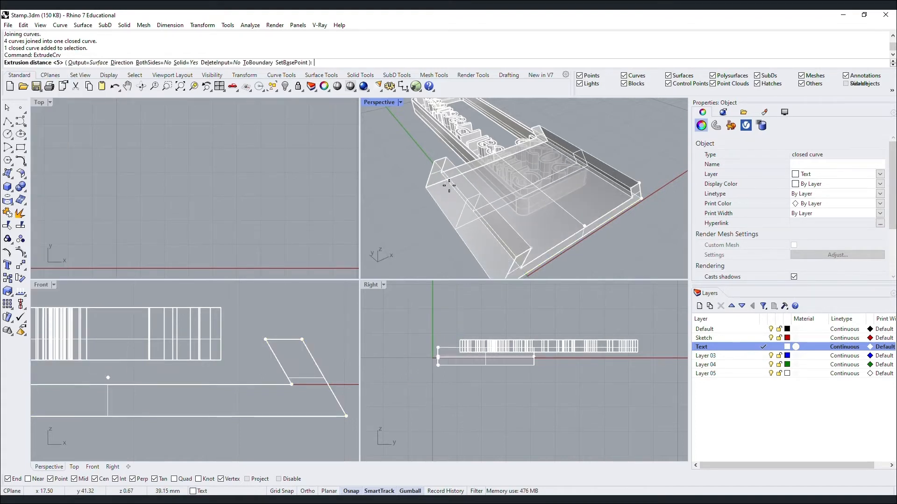
text(50)
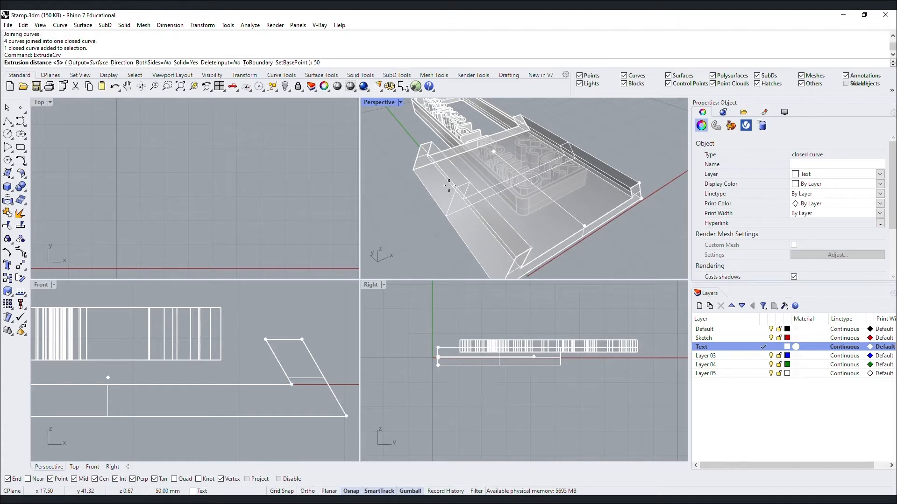
key(Return)
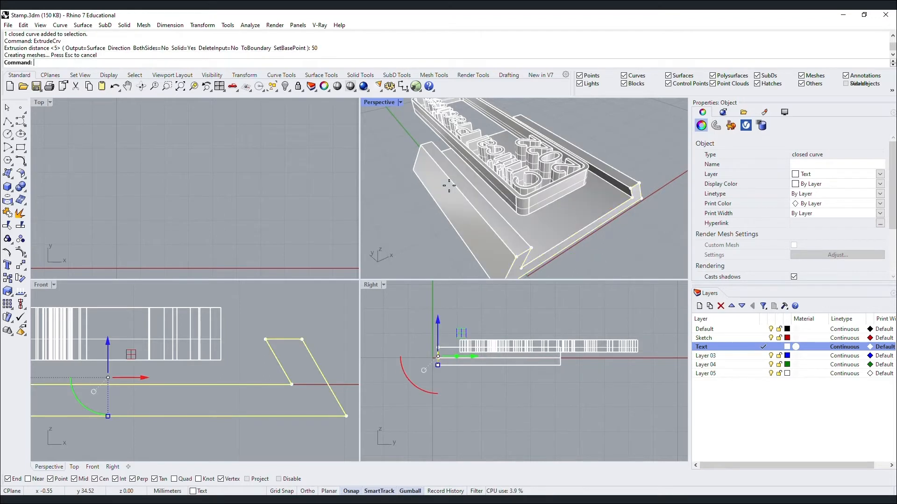
key(Escape)
Move the angled box extrusion 45 units along the gumball arrow.
click(450, 186)
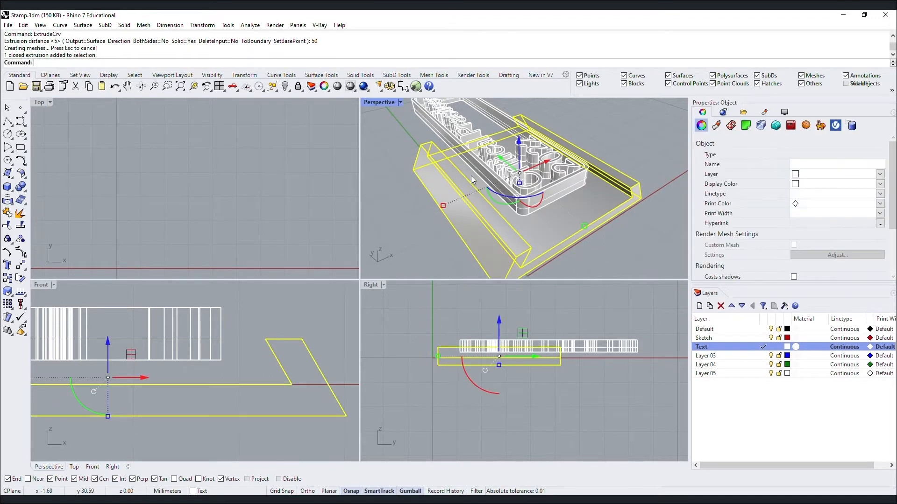
click(500, 160)
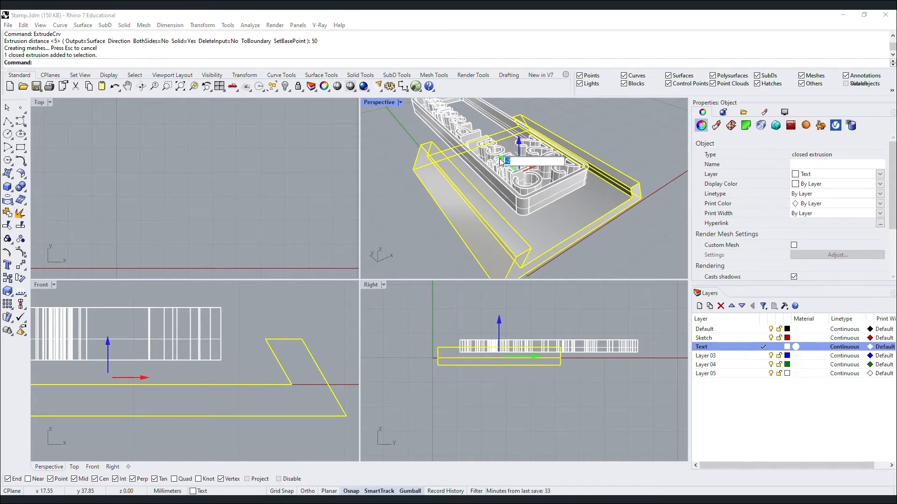
key(Return)
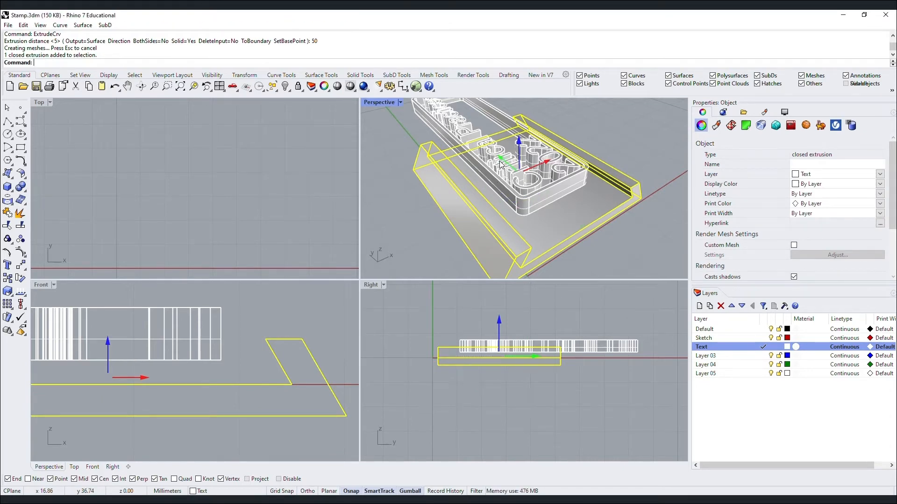
key(Escape)
text(ShowSelected)
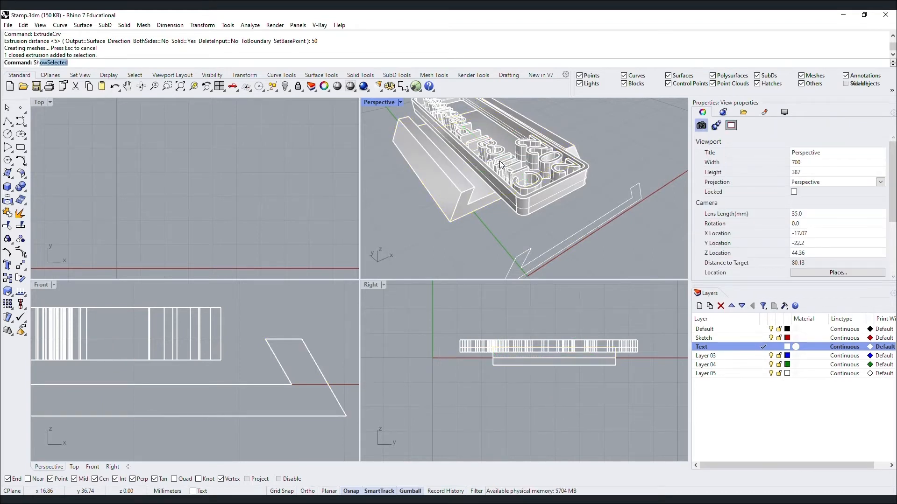
key(Return)
Show the hidden red slab again, rename Layer 03 to Base and make it current.
click(488, 206)
key(Return)
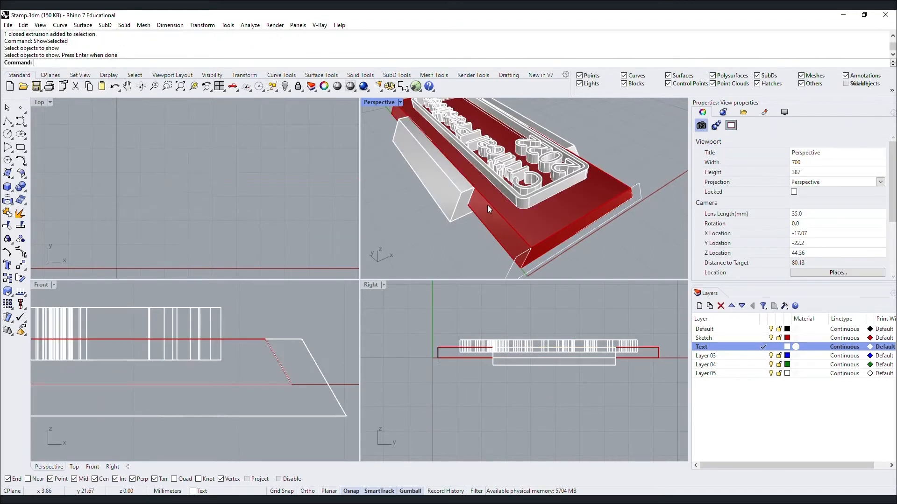
click(706, 358)
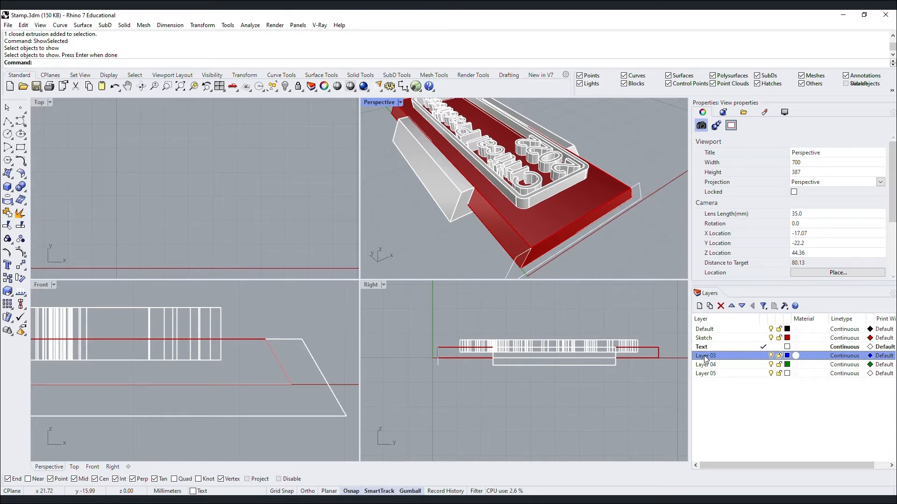
click(705, 356)
drag(715, 356, 701, 356)
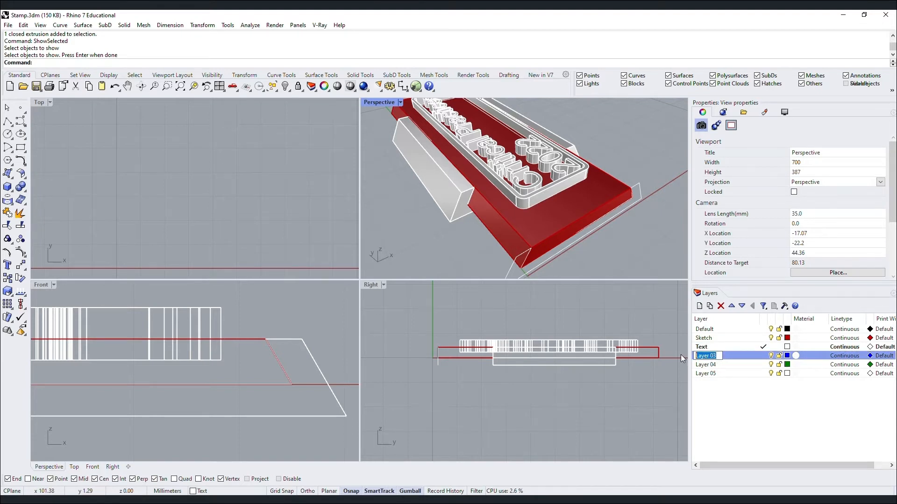
text(Base)
key(Return)
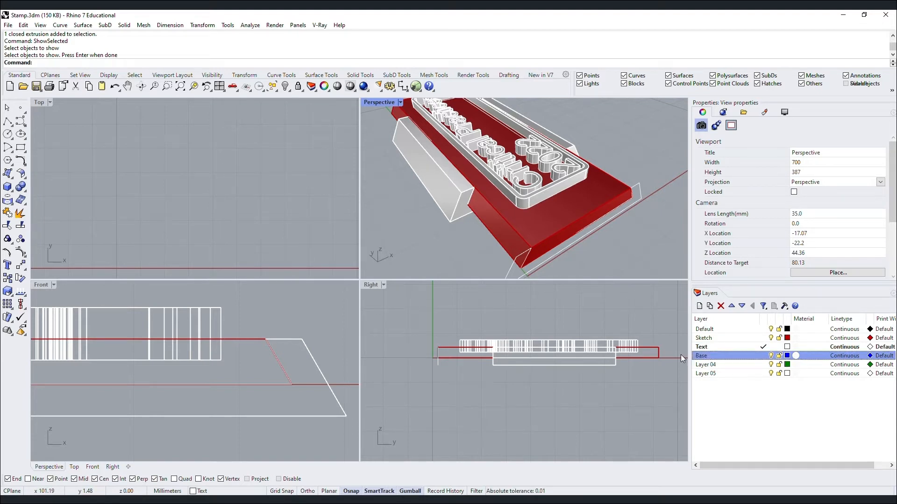
double_click(726, 353)
Assign the box extrusion to the Base layer and its outline curve to Sketch.
click(458, 217)
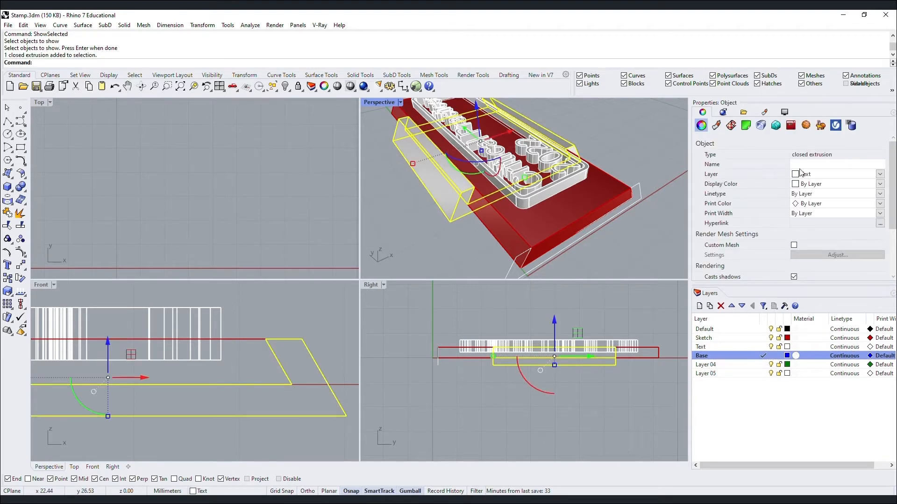
click(814, 174)
click(810, 213)
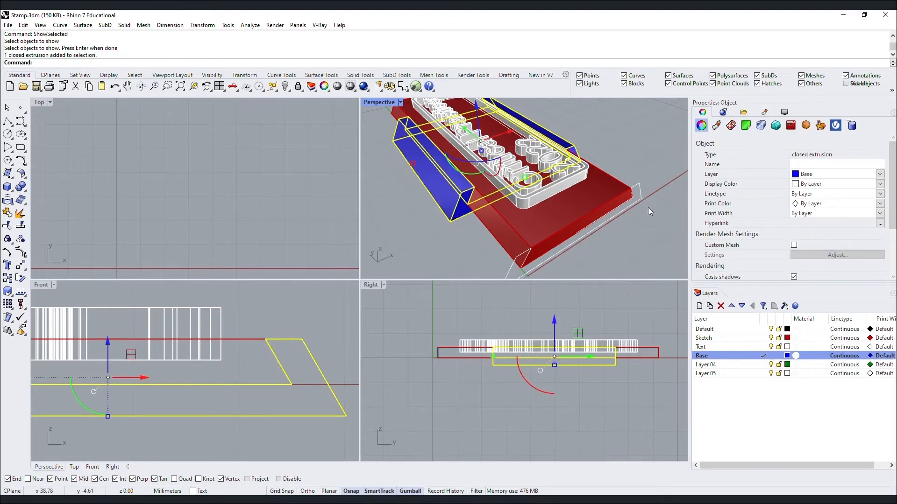
click(646, 207)
click(638, 192)
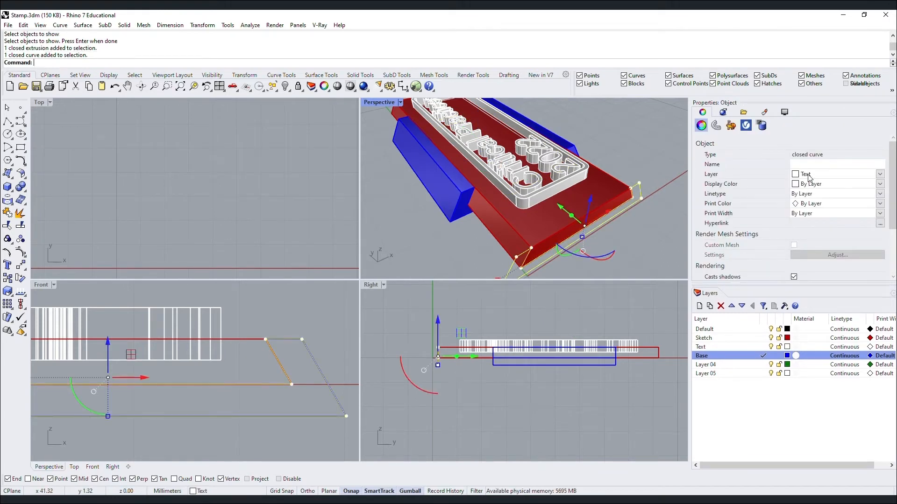
click(809, 176)
click(814, 189)
click(612, 136)
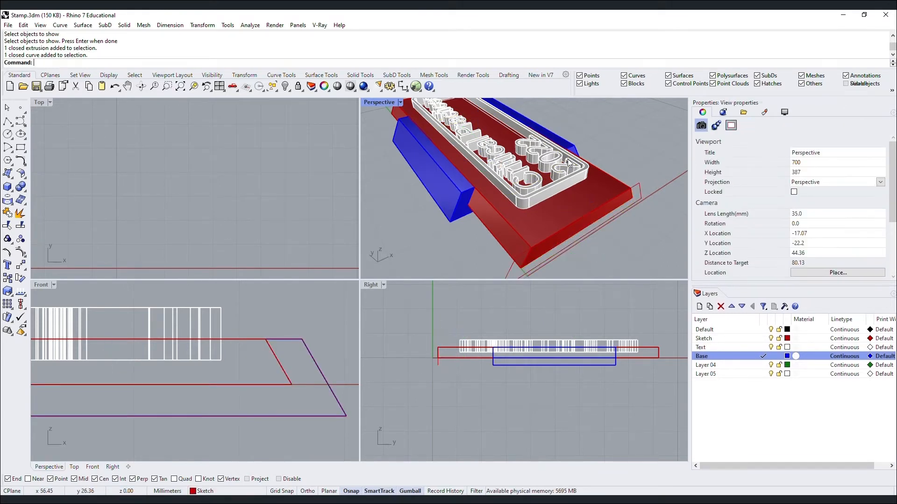
click(436, 185)
text(z)
key(Return)
text(s)
key(Return)
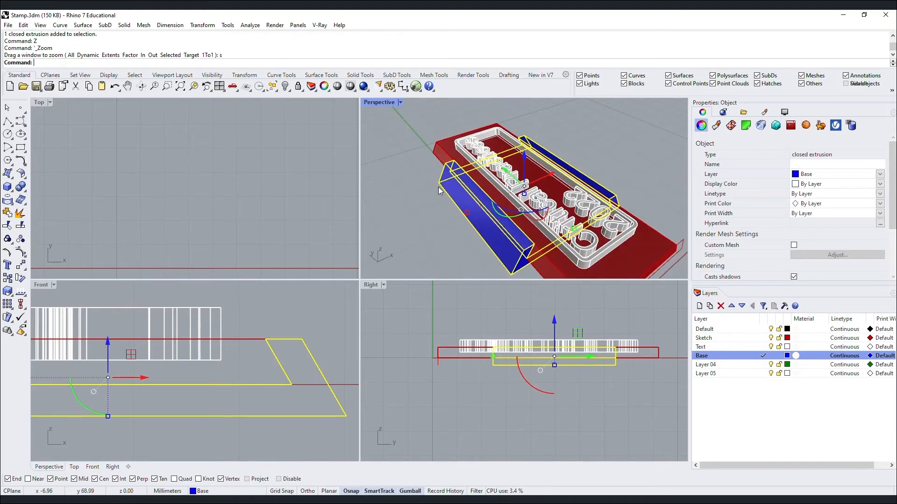
click(438, 188)
right_drag(571, 218, 514, 205)
click(514, 206)
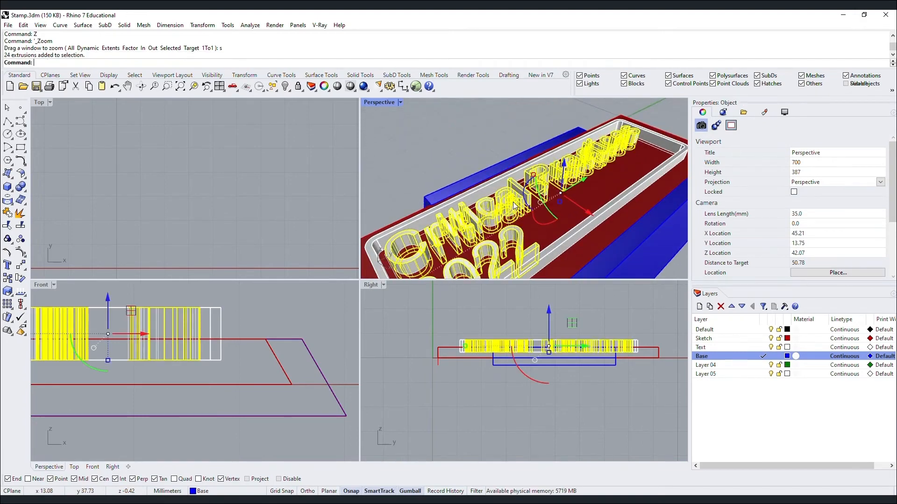
scroll(514, 206, up, 5)
key(Escape)
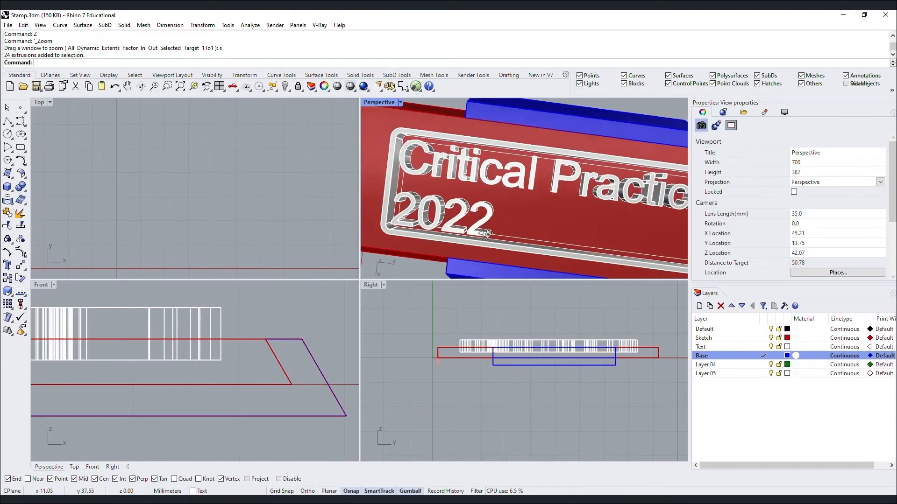
right_drag(486, 234, 521, 167)
scroll(522, 166, down, 6)
right_drag(553, 235, 565, 206)
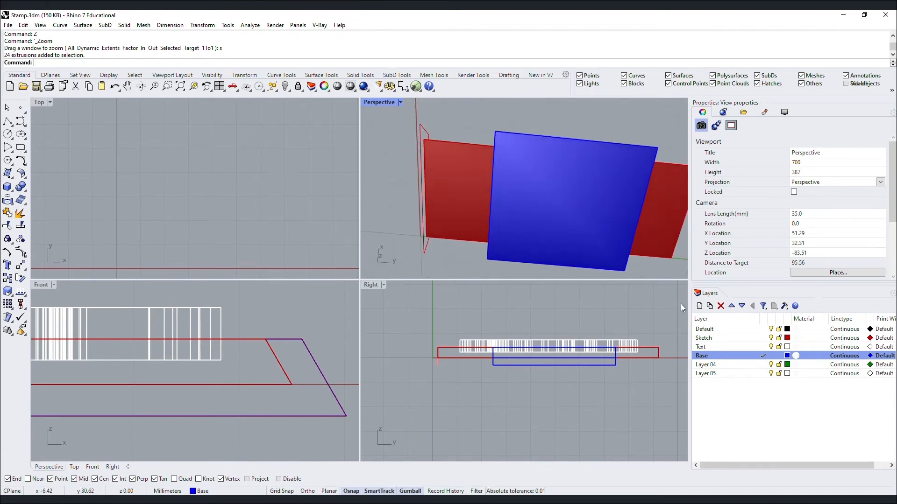
Make Layer 04 current and rename it to Handle.
double_click(710, 366)
click(716, 366)
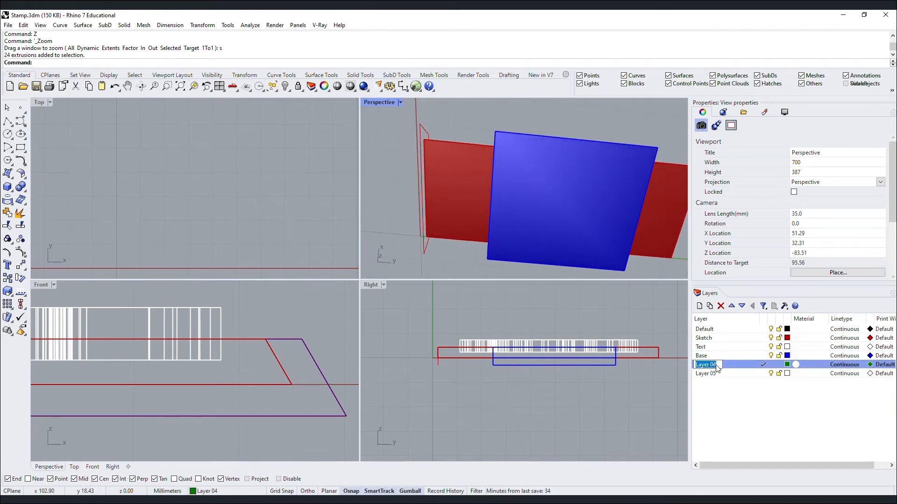
text(Handle)
key(Return)
Zoom to the selected blue slab and orbit to look down on its face.
right_drag(556, 140, 490, 169)
click(490, 169)
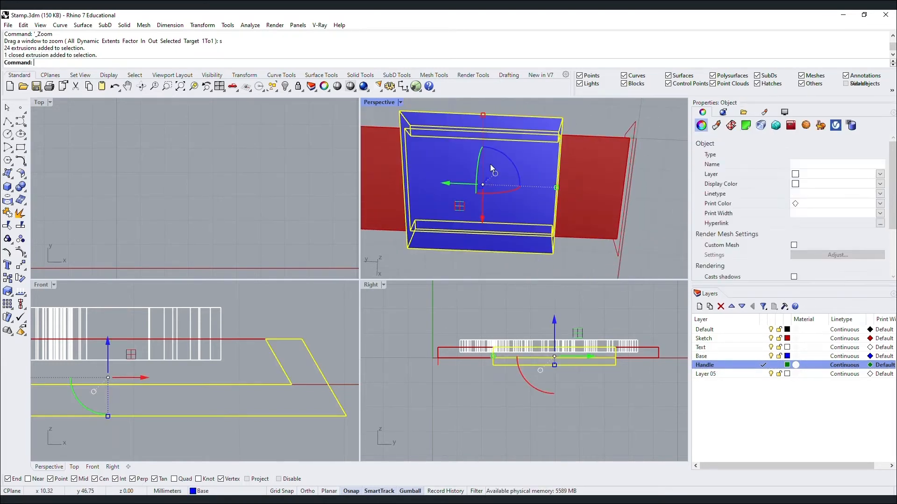
text(z)
key(Return)
text(s)
key(Return)
key(Escape)
right_drag(505, 234, 433, 138)
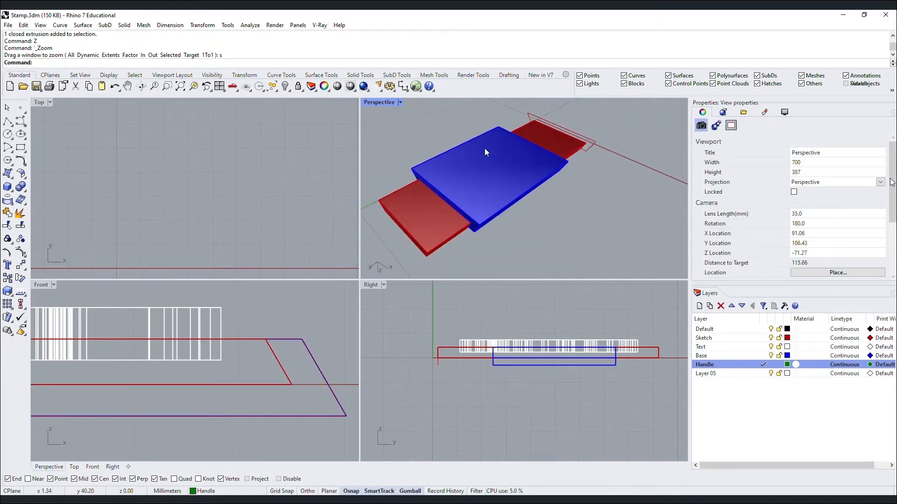
Draw two corner-to-corner diagonal lines across the blue slab's top face.
key(Return)
click(497, 127)
key(Return)
key(Return)
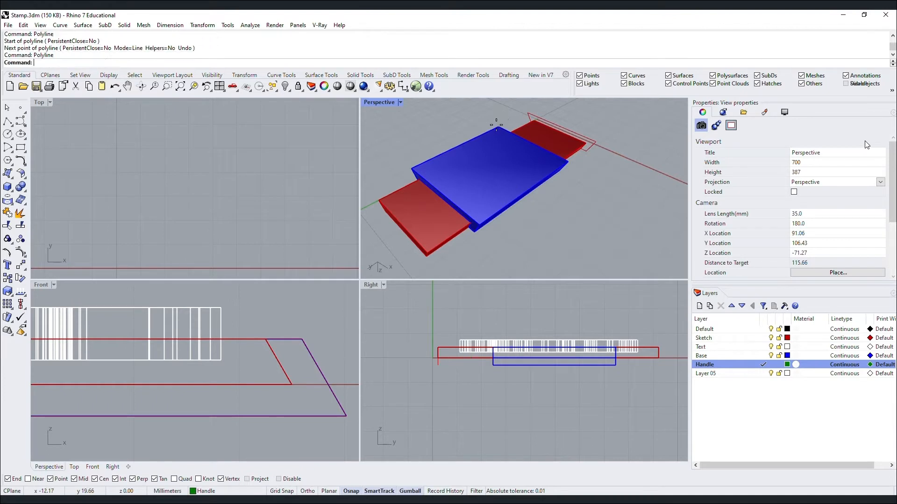
click(497, 126)
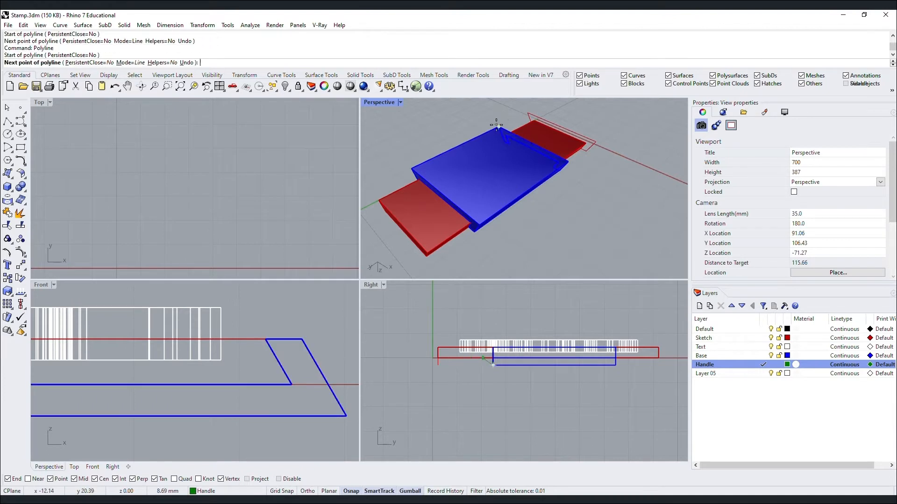
click(479, 224)
key(Return)
key(Return)
click(568, 162)
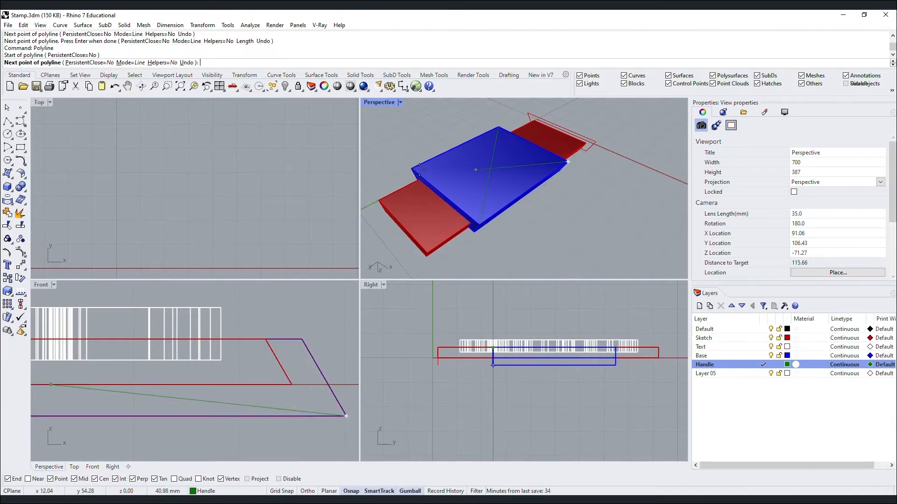
click(407, 169)
key(Return)
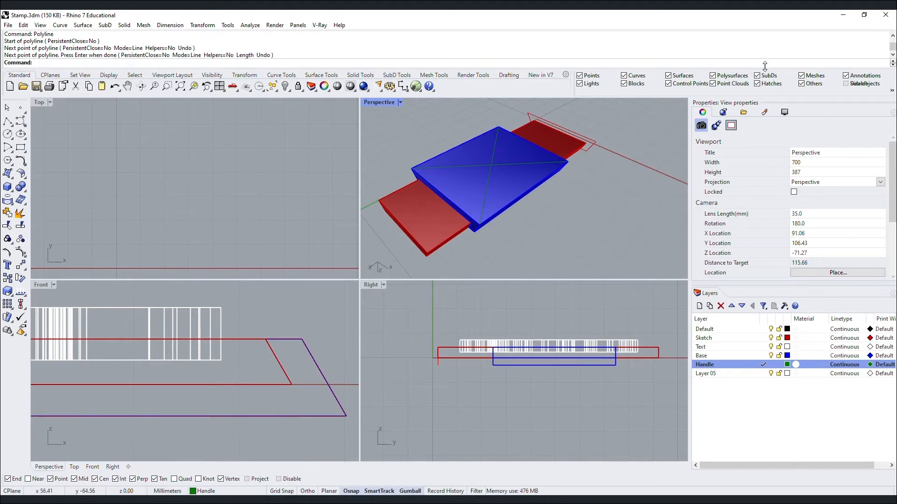
Draw a 12 mm radius circle centred where the two diagonals cross.
click(453, 116)
text(Circle)
key(Return)
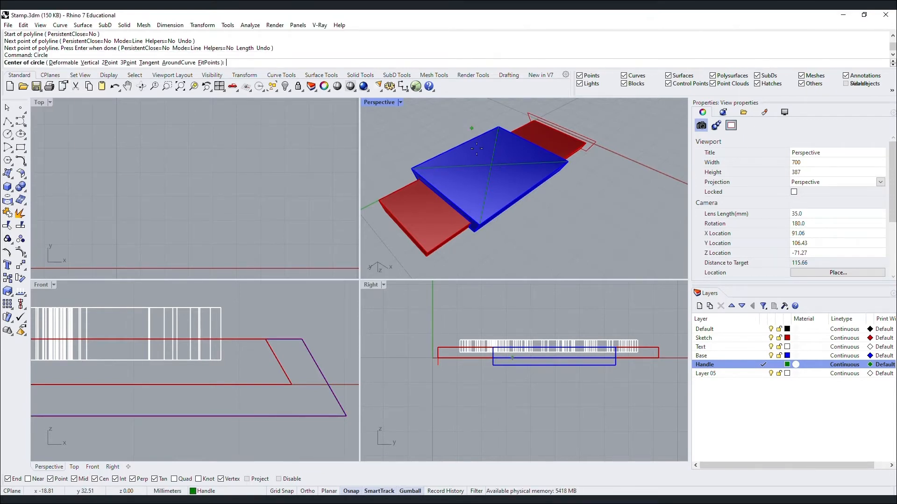
click(491, 165)
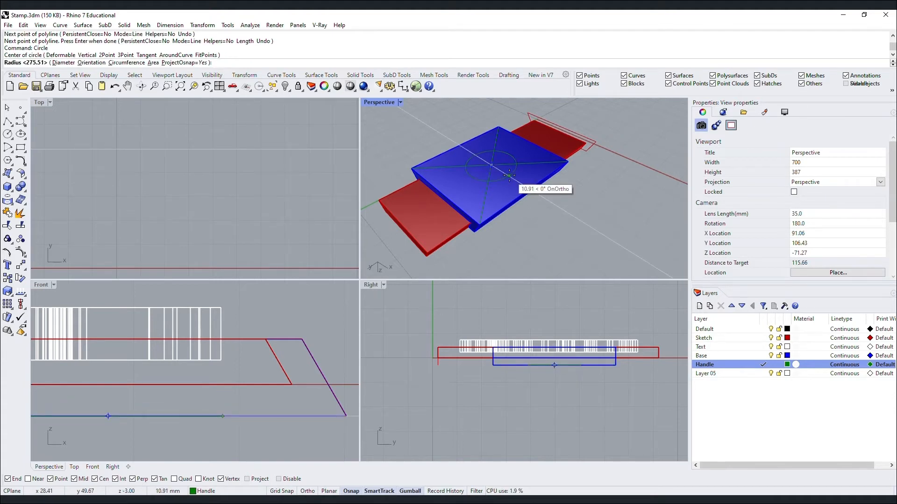
text(17)
key(BackSpace)
text(2)
key(Return)
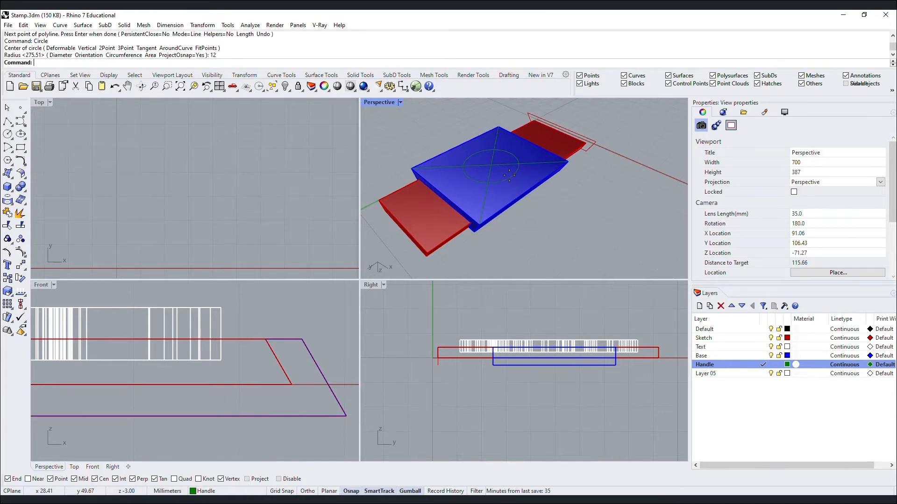
click(510, 178)
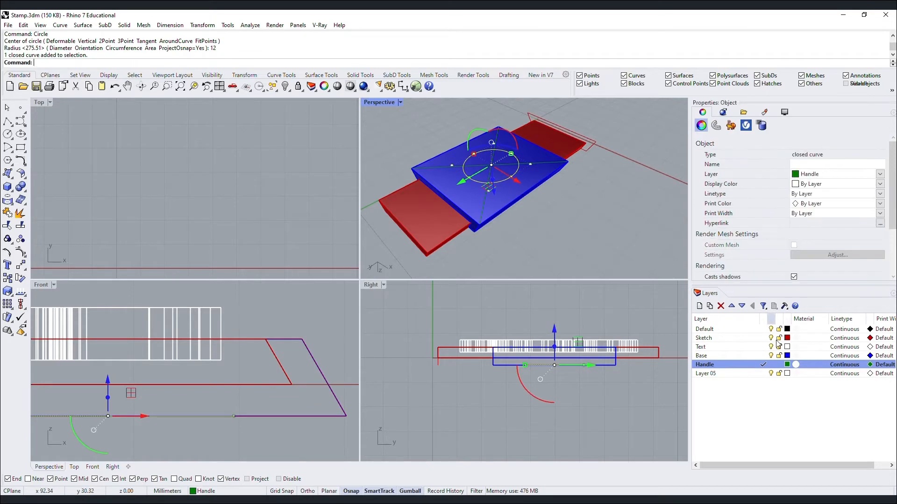
Change the Handle layer's colour to yellow.
click(787, 364)
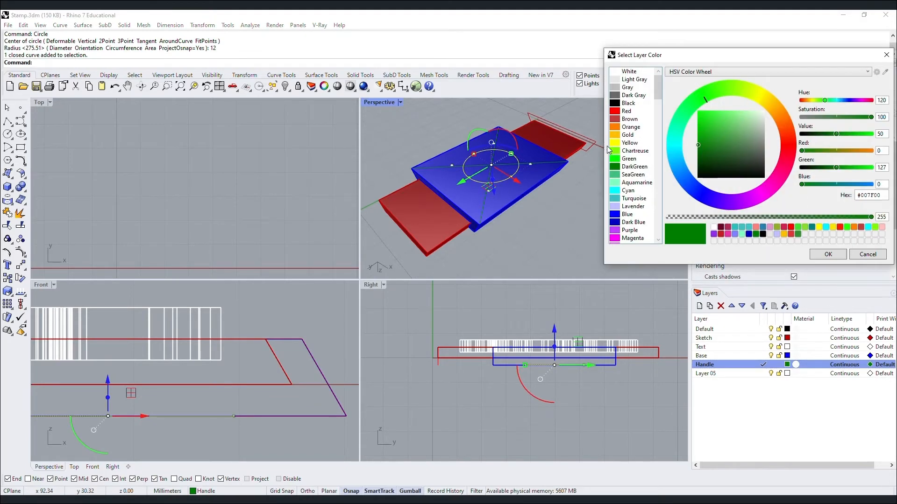
click(630, 143)
click(827, 255)
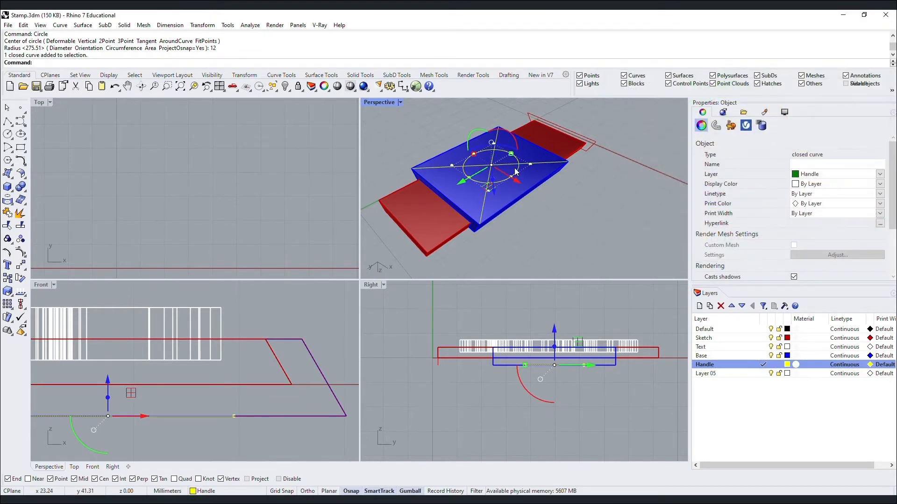
Frame the handle circle in an oblique view and offset it once to one side.
text(z)
key(Return)
text(s)
key(Return)
key(Escape)
right_drag(571, 206, 565, 175)
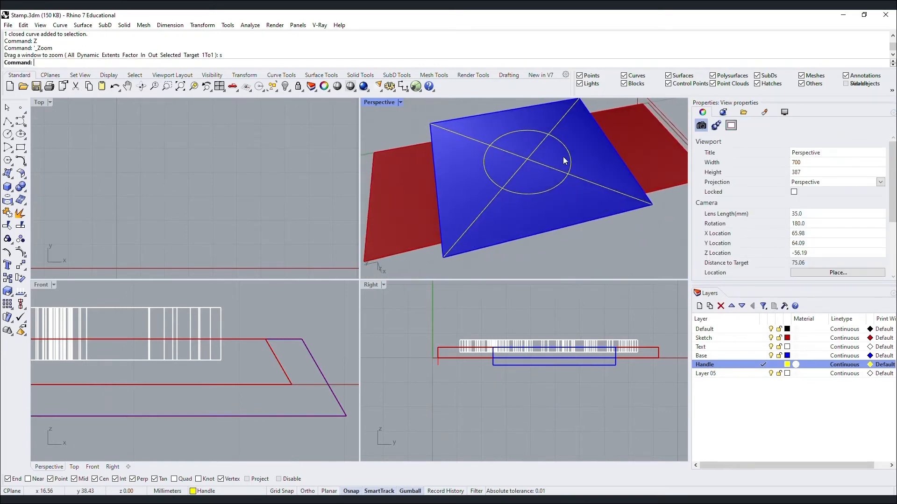
text(Of)
key(Return)
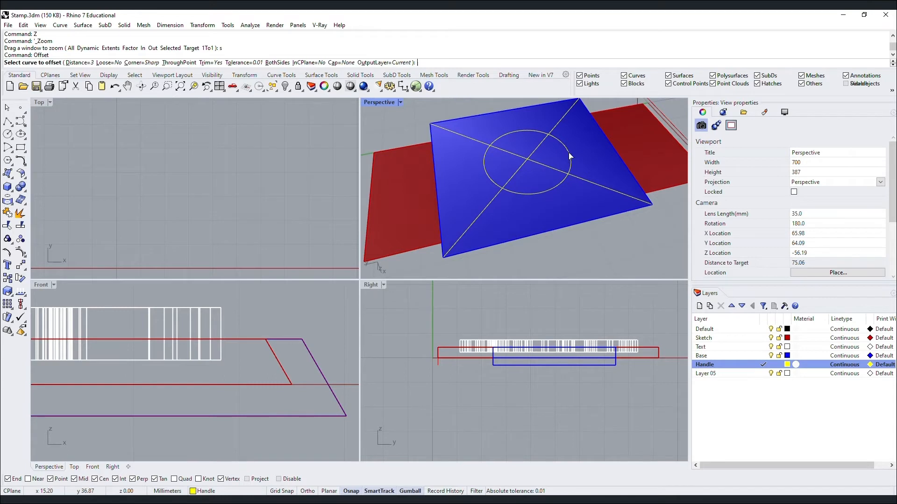
click(570, 154)
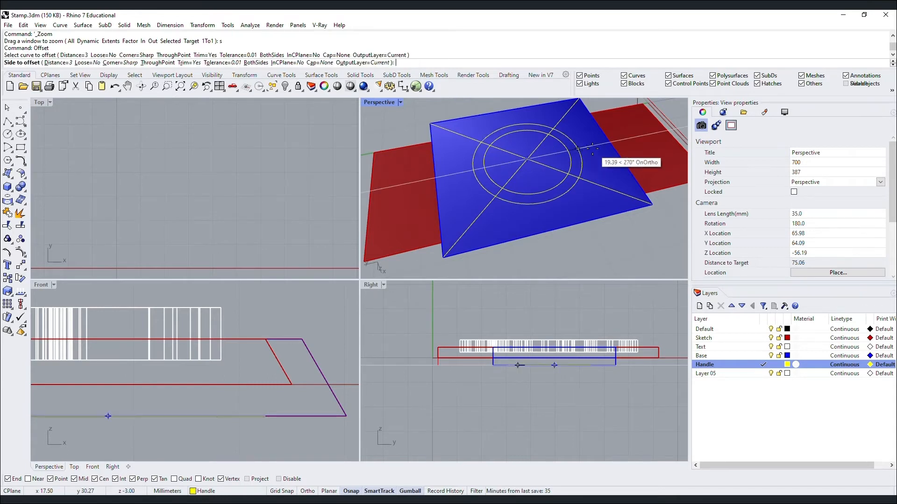
click(592, 149)
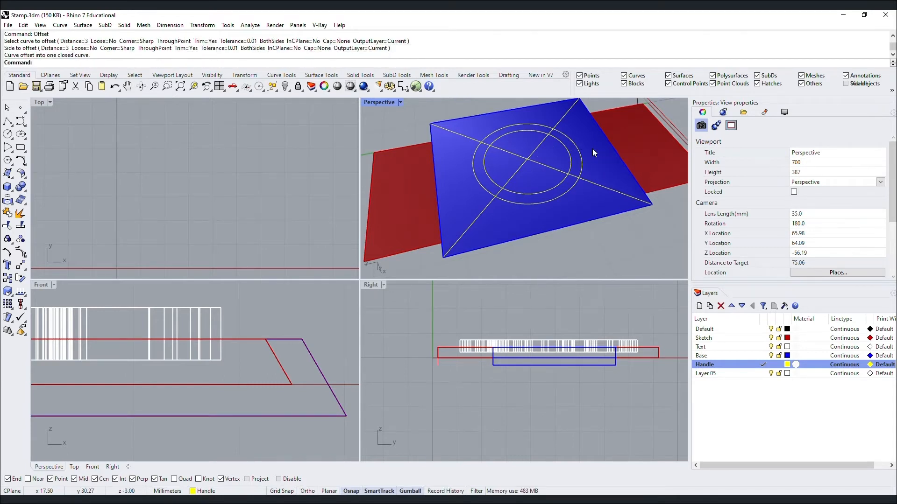
Offset the circle again with a typed distance to make a tiny centre circle, then select the outer circle.
key(Return)
click(568, 154)
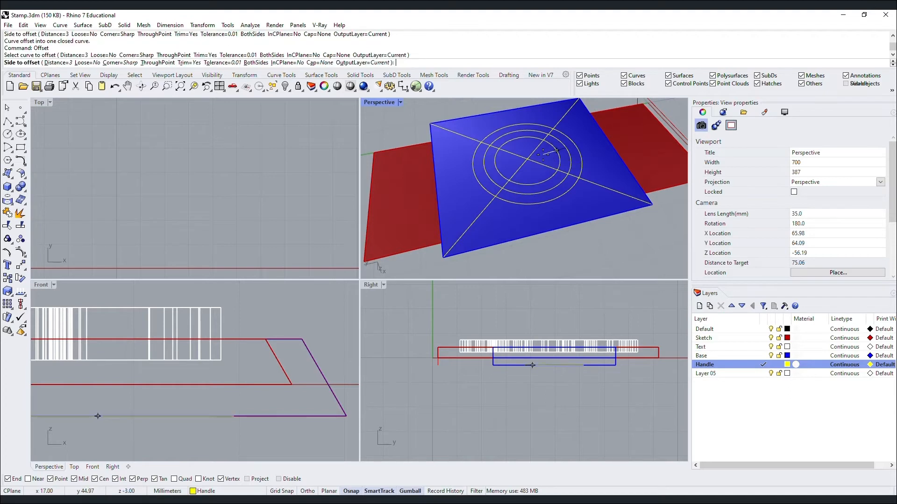
text(7)
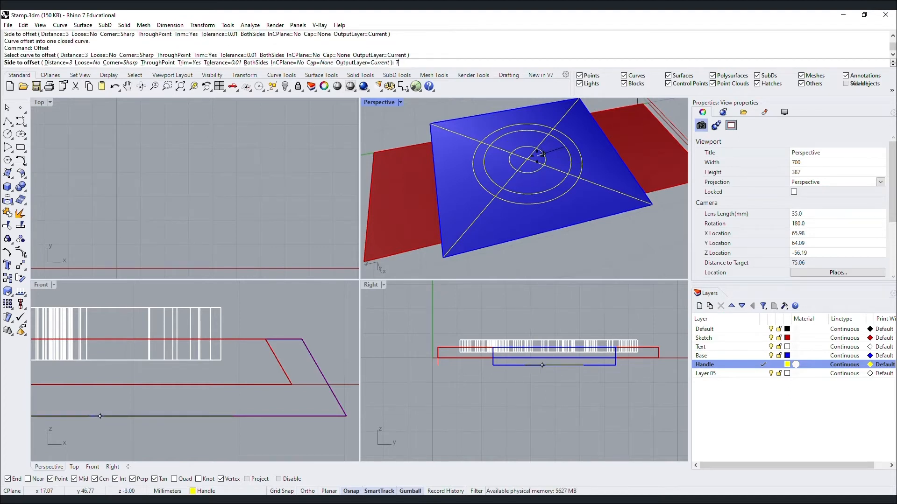
text(8)
text(9)
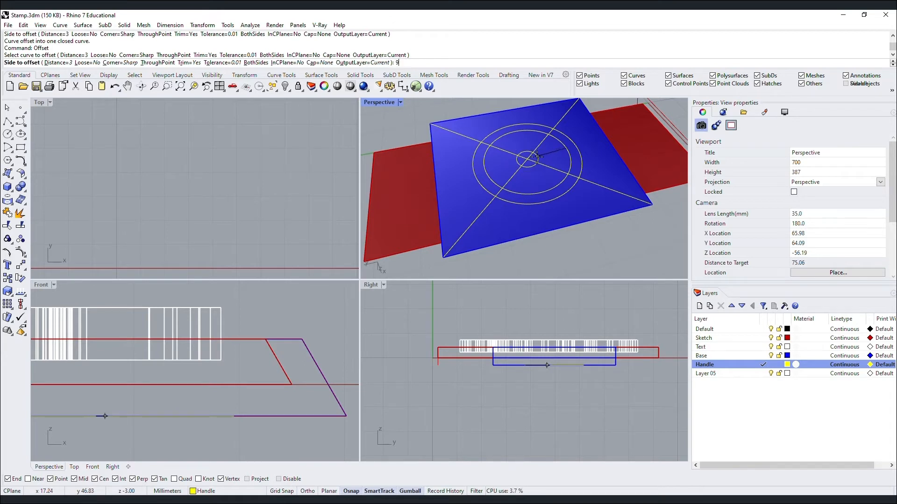
text(11)
key(Return)
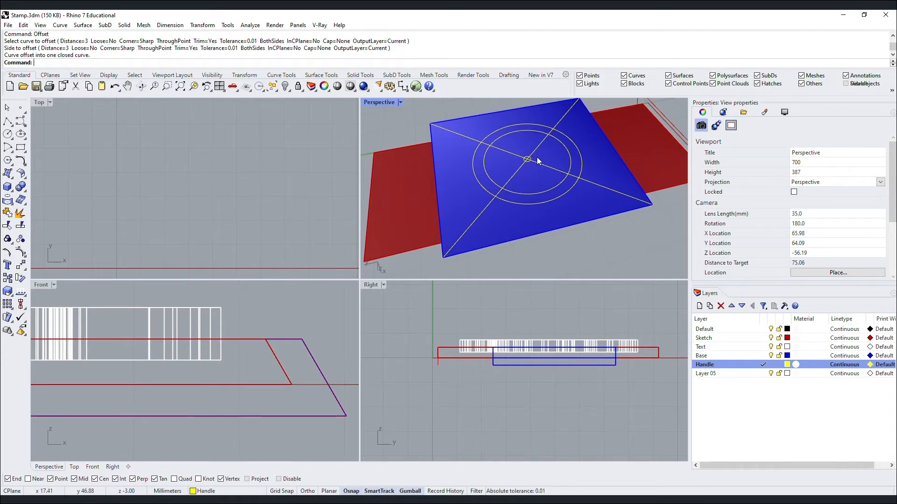
click(557, 192)
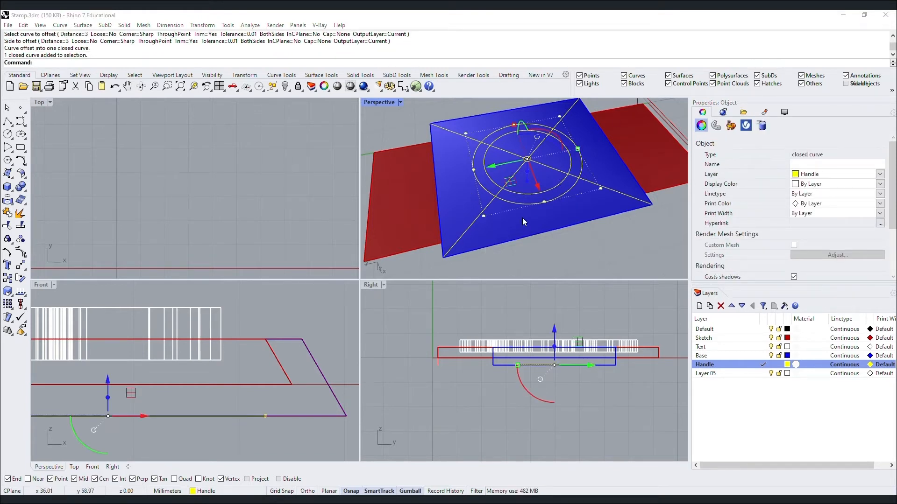
Move the outer offset circle -60 mm with the gumball arrow and zoom out to check its position.
click(569, 212)
click(564, 192)
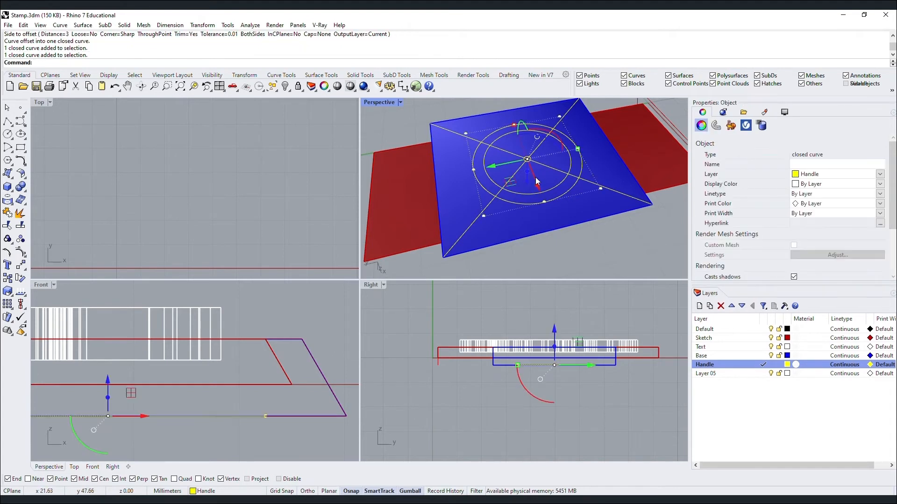
click(529, 186)
text(-60)
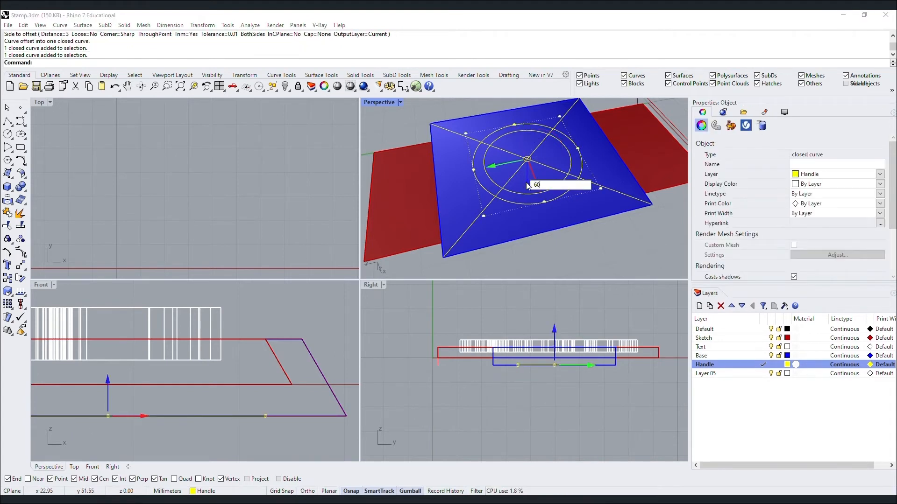
key(Return)
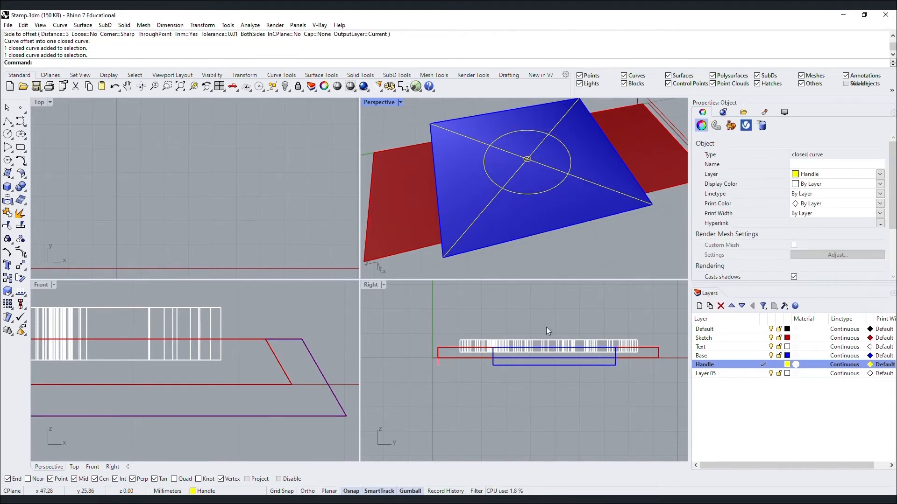
scroll(553, 348, down, 2)
scroll(555, 351, down, 5)
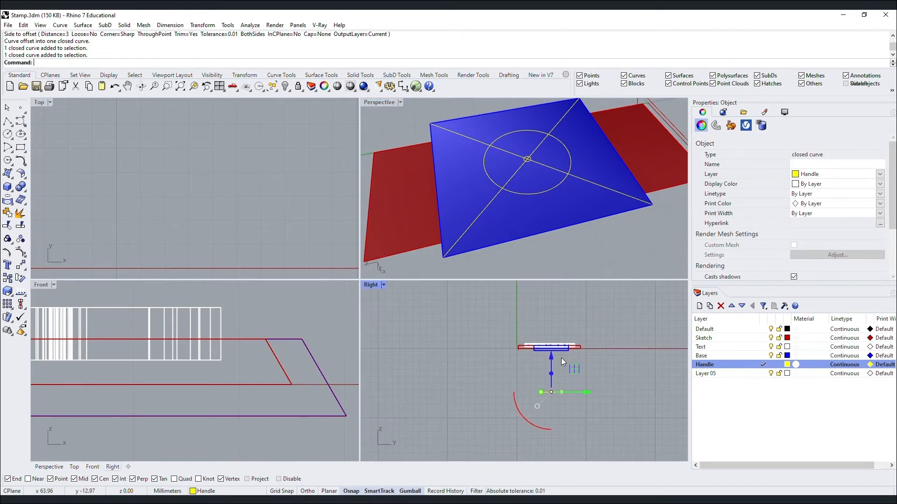
scroll(565, 374, up, 6)
scroll(219, 366, down, 7)
scroll(221, 371, down, 5)
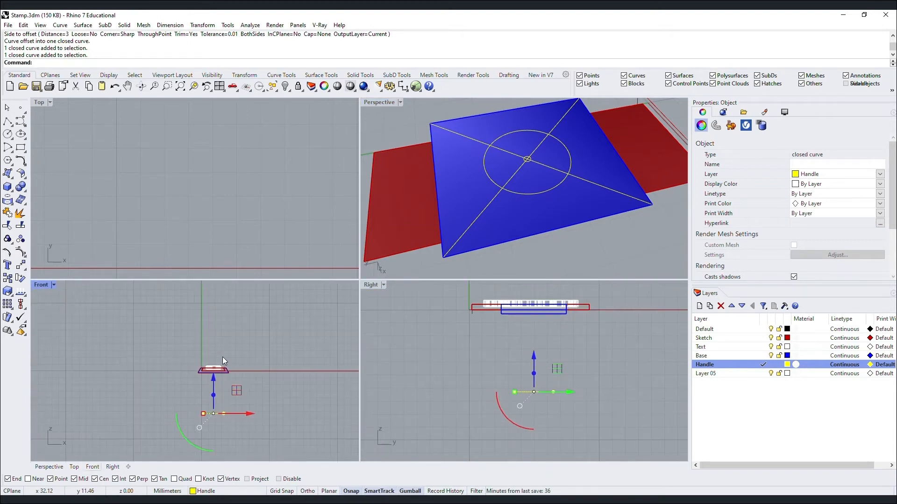
scroll(220, 400, up, 2)
scroll(195, 154, down, 15)
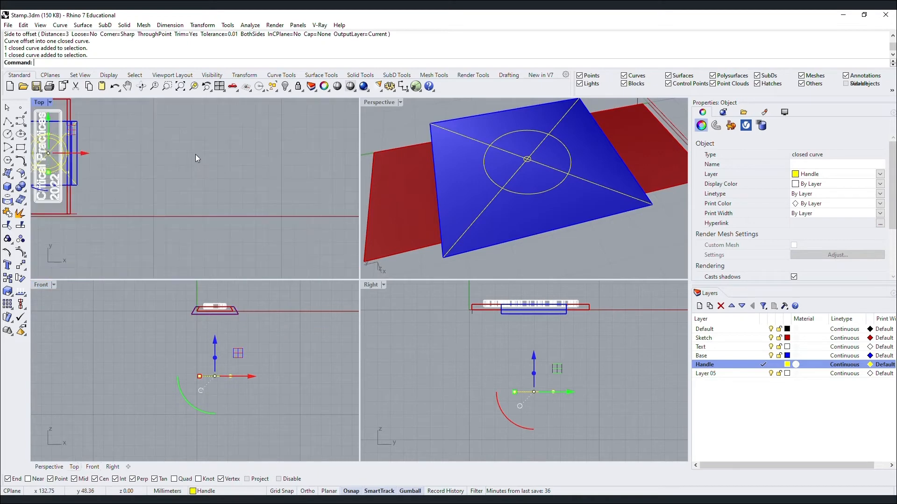
scroll(124, 147, up, 6)
scroll(125, 147, up, 4)
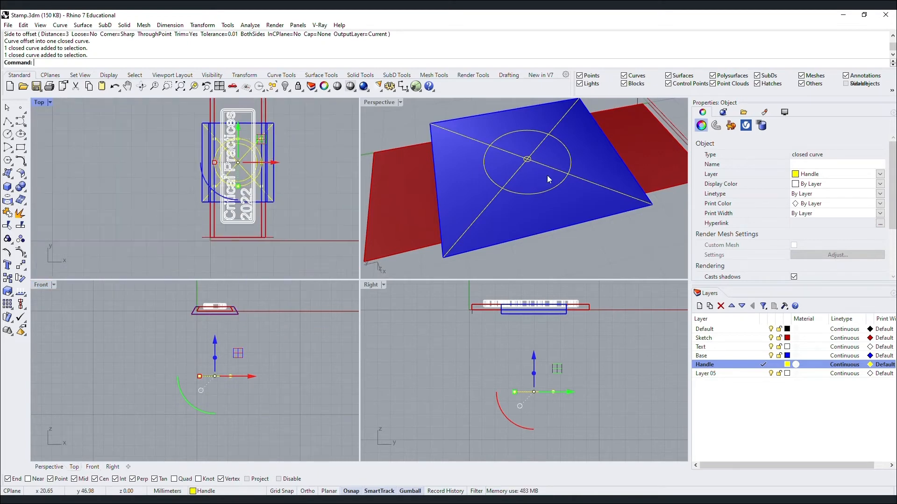
scroll(547, 175, down, 3)
Select the tiny centre circle and move it down past the large circle via gumball distance entry.
text(z)
key(Return)
text(s)
key(Return)
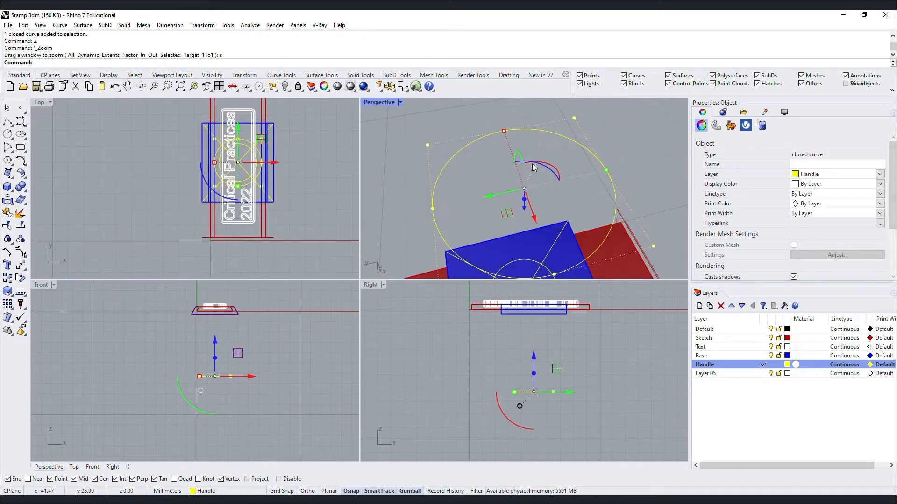
scroll(544, 130, down, 7)
right_drag(544, 129, 510, 159)
key(Escape)
scroll(537, 255, up, 4)
scroll(533, 248, down, 3)
click(531, 244)
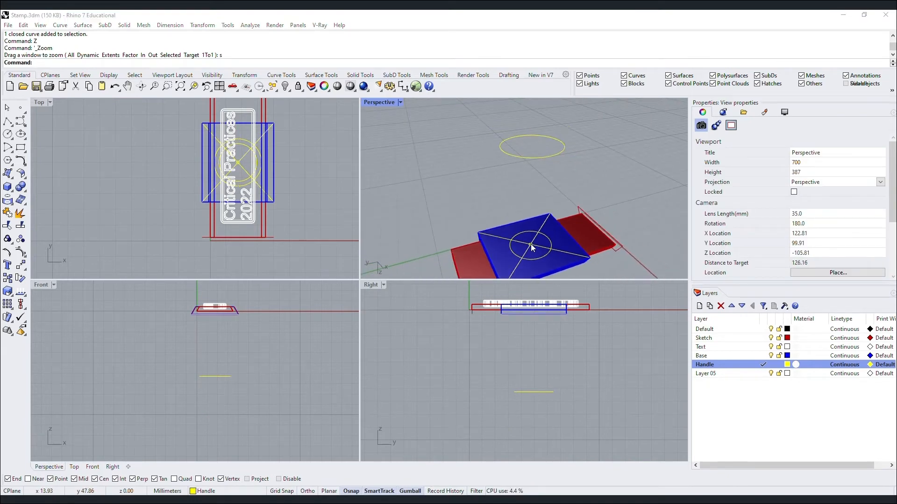
click(558, 277)
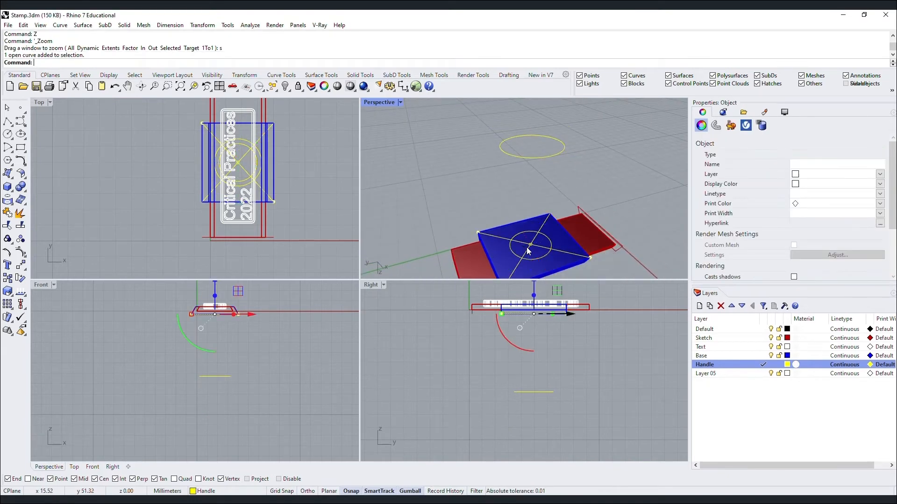
scroll(536, 249, up, 8)
click(533, 246)
click(532, 243)
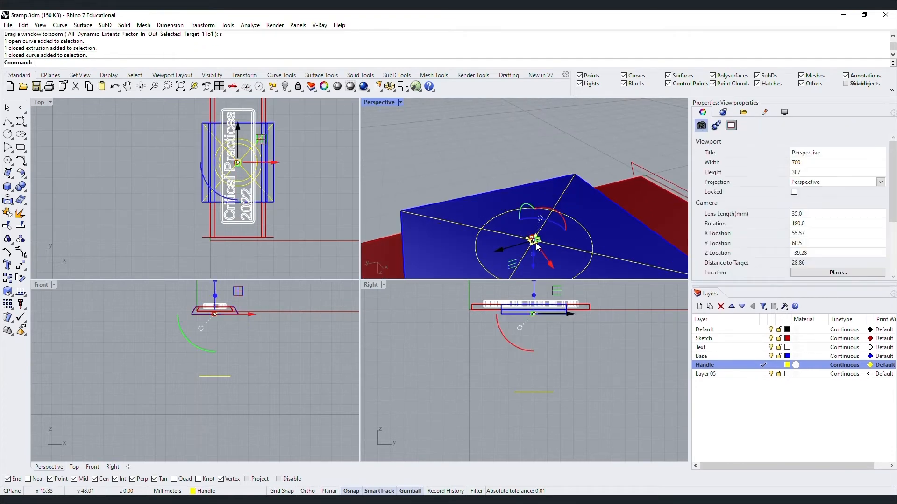
scroll(531, 240, down, 2)
scroll(532, 241, down, 2)
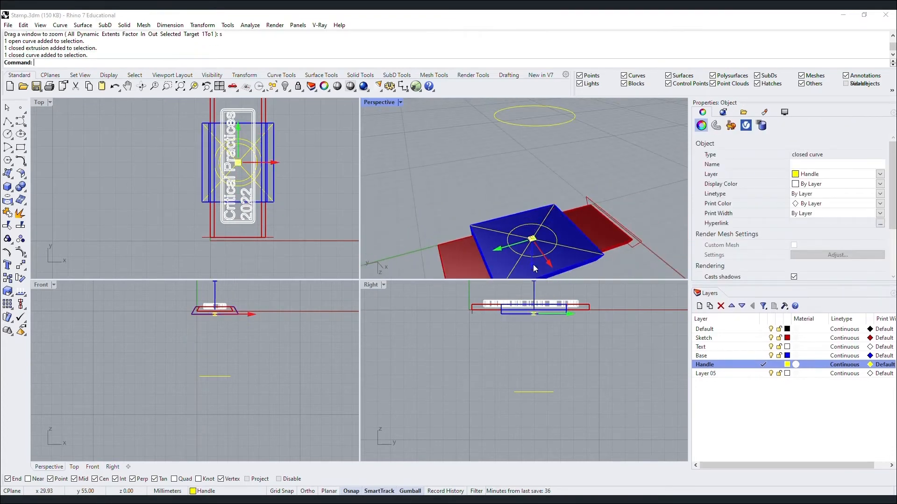
click(535, 264)
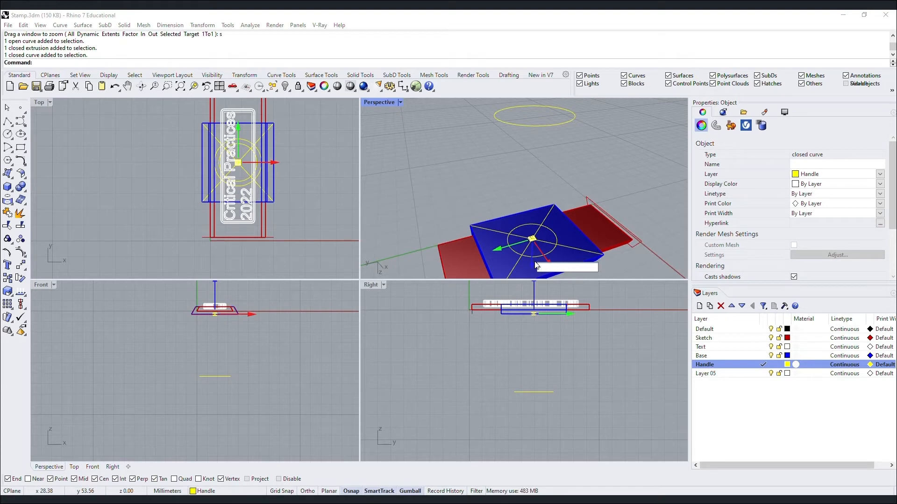
key(Return)
Clear the selection and start the Loft command for the handle circles.
scroll(535, 262, down, 5)
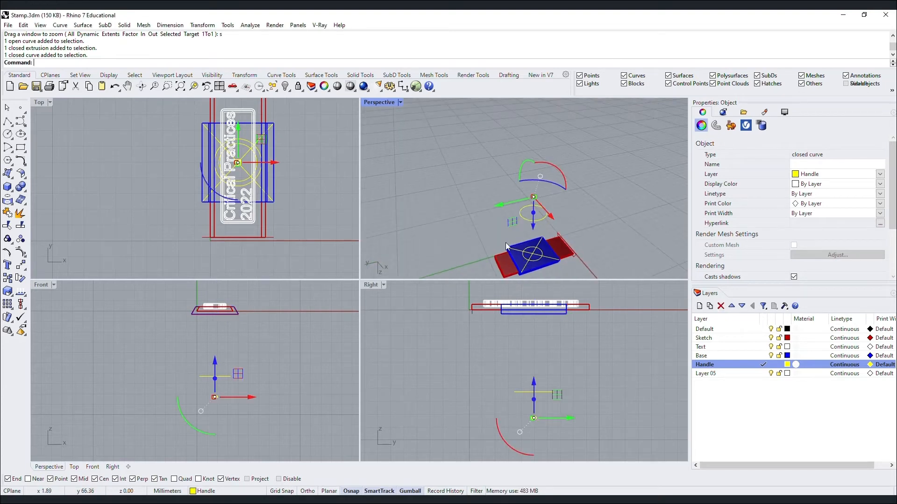
scroll(533, 252, up, 3)
scroll(534, 200, down, 2)
scroll(535, 200, up, 2)
click(534, 201)
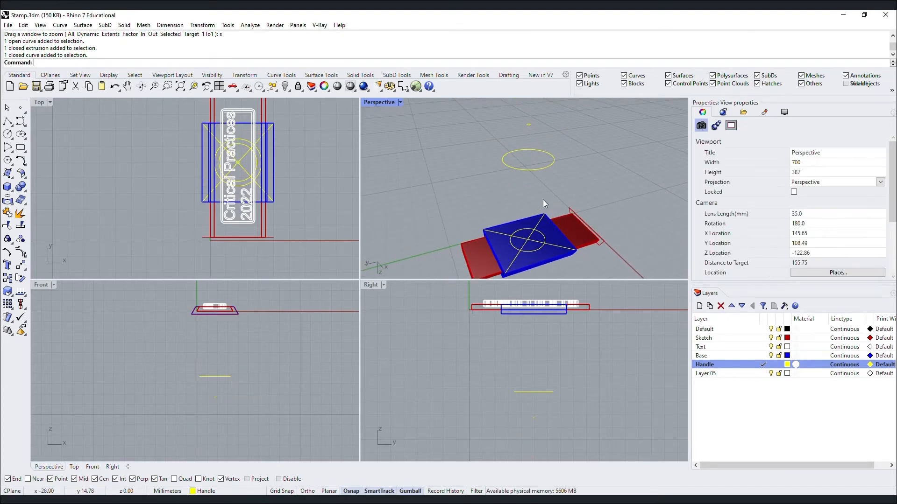
key(Return)
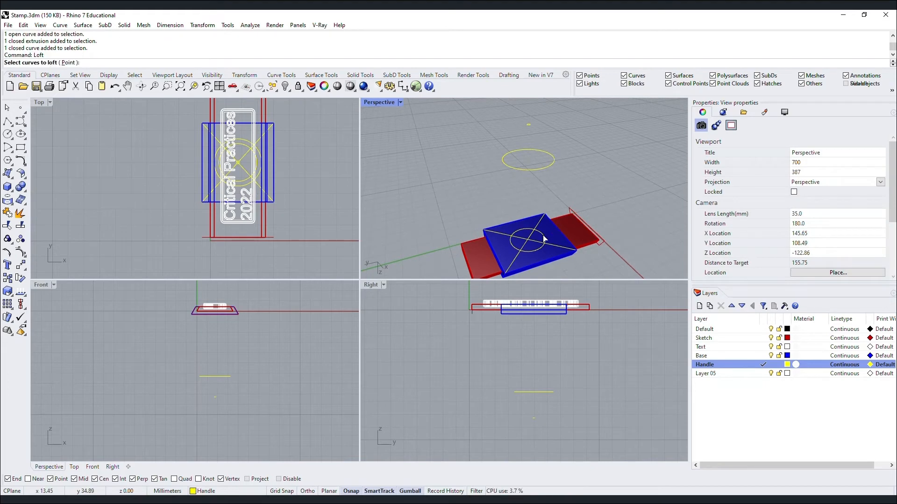
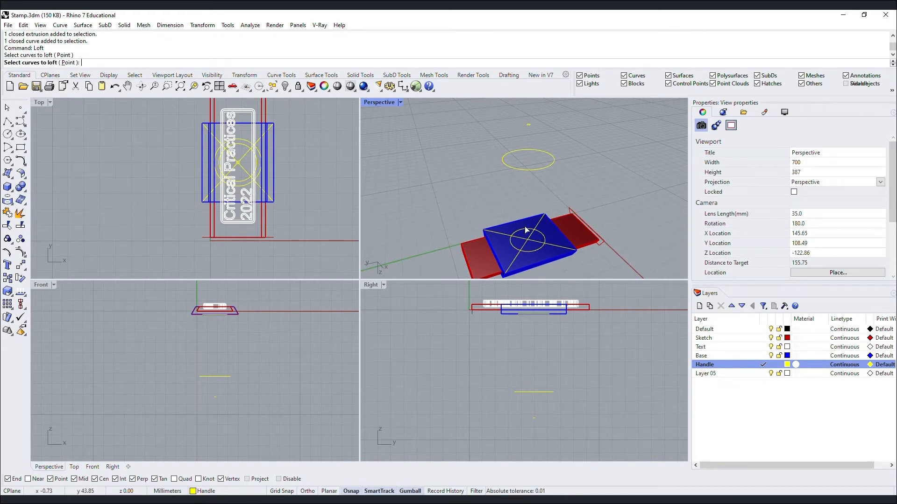
Loft from the yellow circle to the yellow point and accept the seam to reach Loft Options.
click(518, 247)
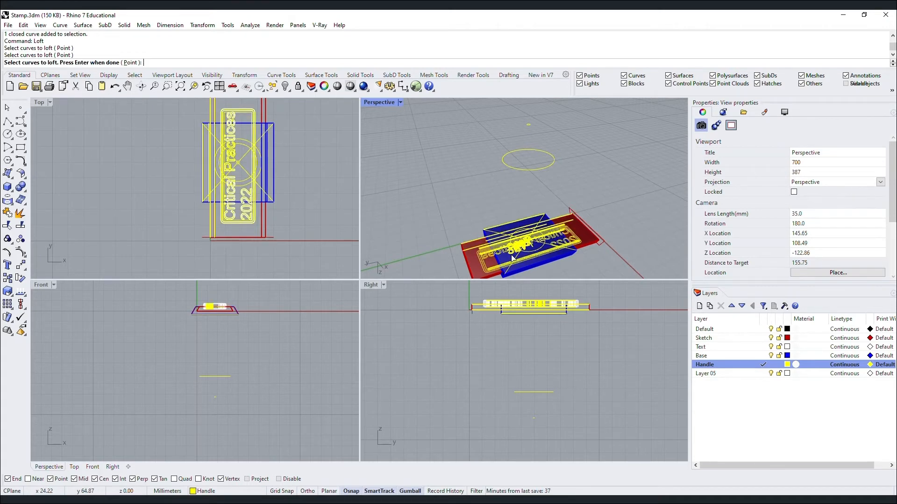
key(Escape)
key(Return)
click(528, 230)
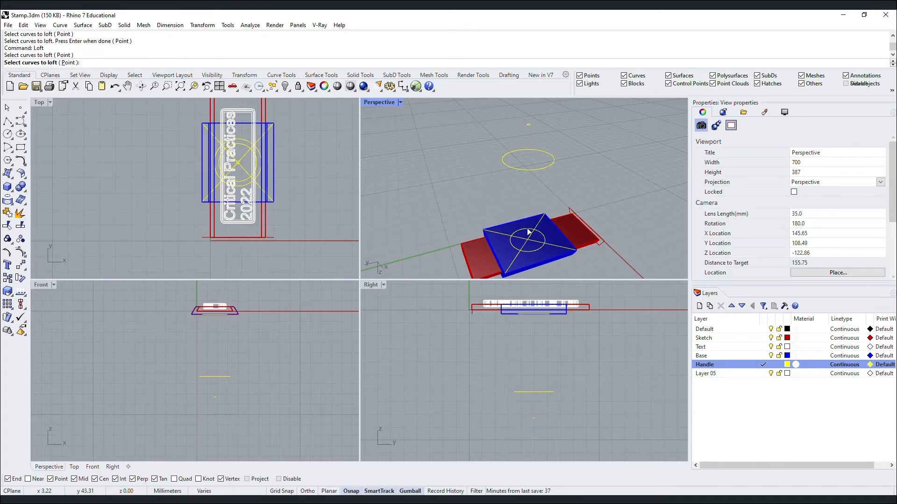
click(552, 164)
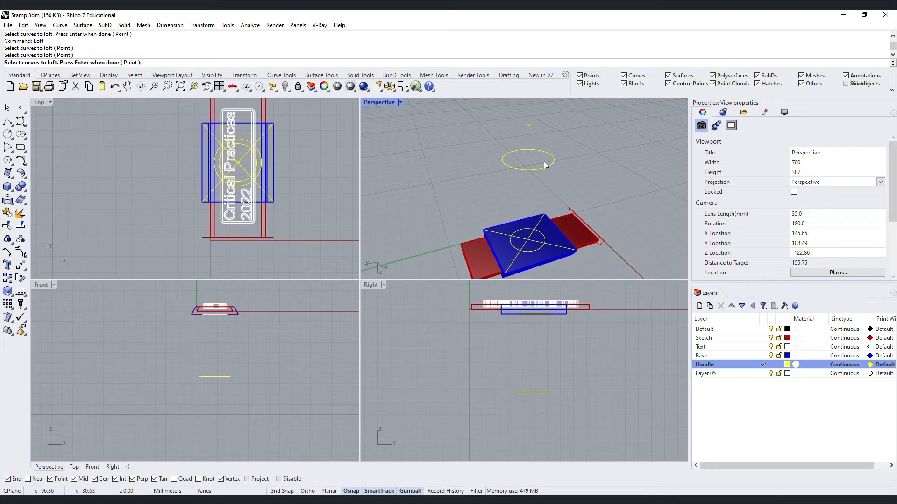
click(528, 124)
key(Return)
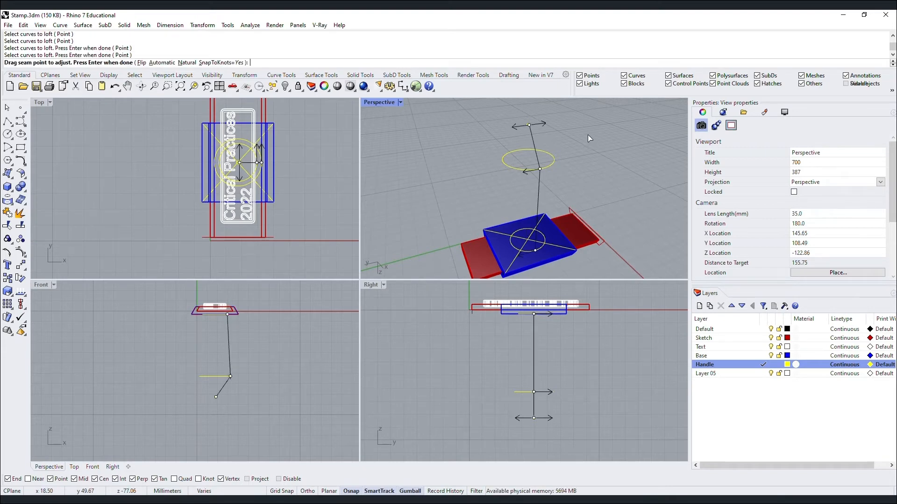
key(Return)
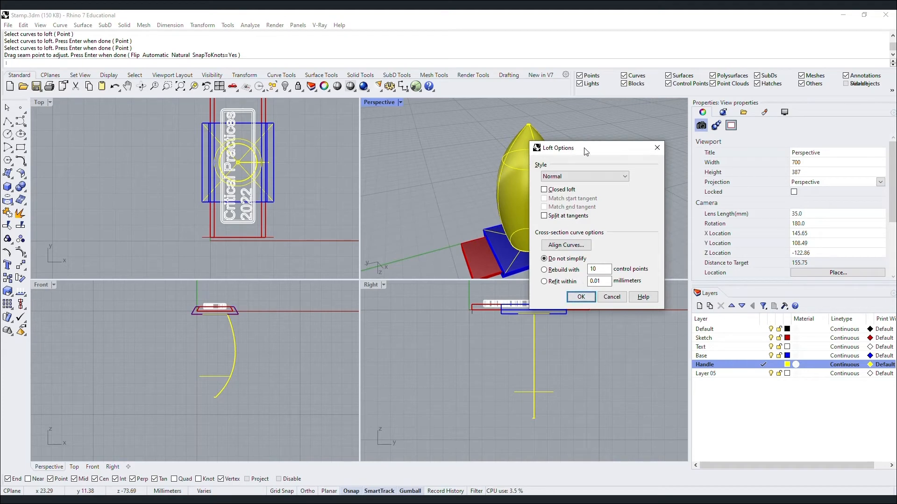
Preview the Loose, Tight, Straight sections and Uniform loft styles on the handle.
drag(586, 151, 639, 131)
click(627, 155)
click(624, 171)
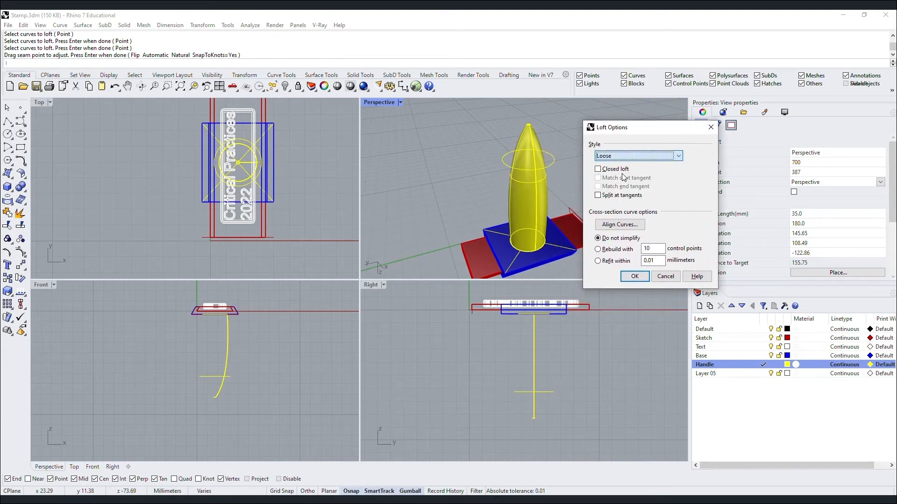
click(626, 155)
click(616, 177)
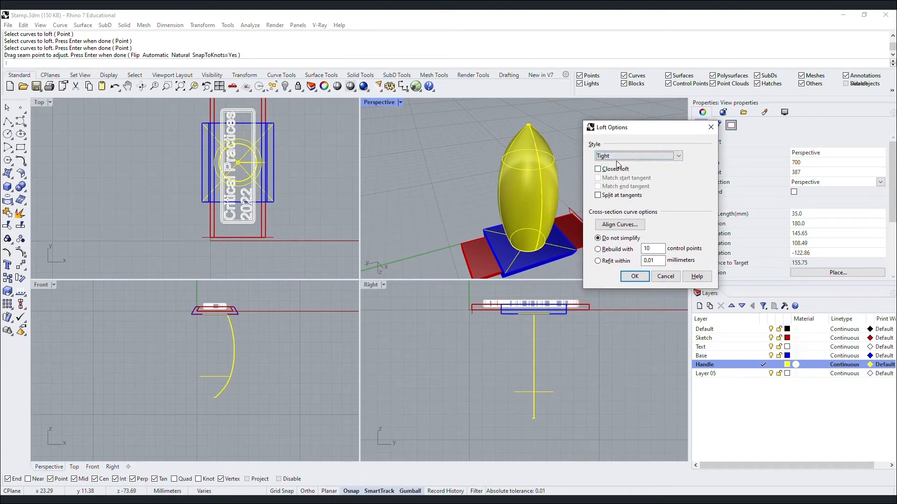
click(626, 155)
click(618, 185)
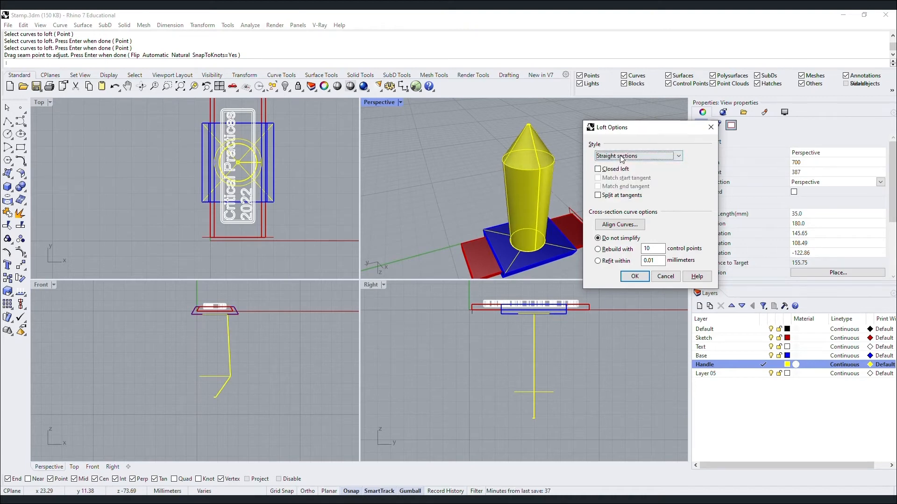
click(621, 157)
click(619, 196)
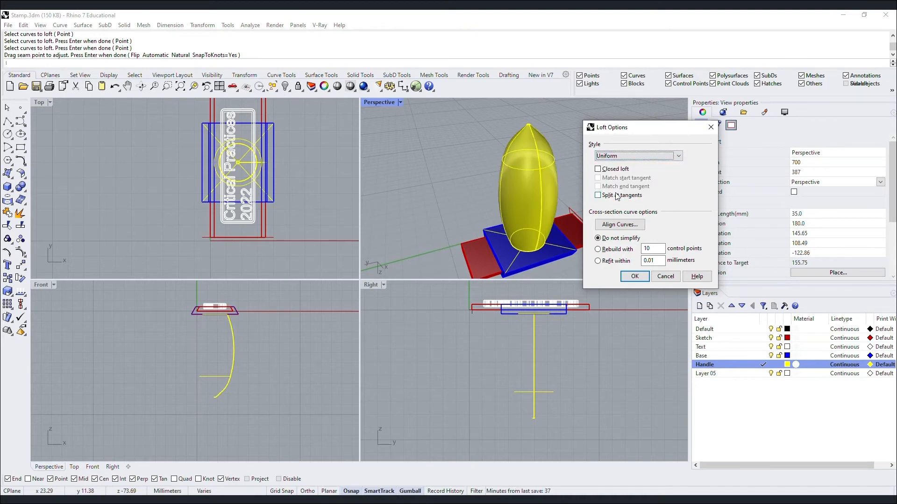
Create the bullet-shaped handle loft in Normal style.
click(626, 158)
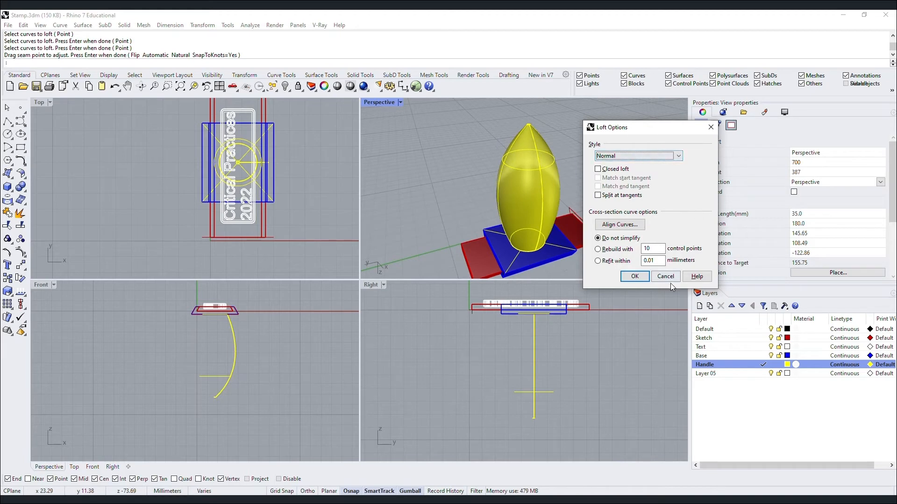
click(634, 276)
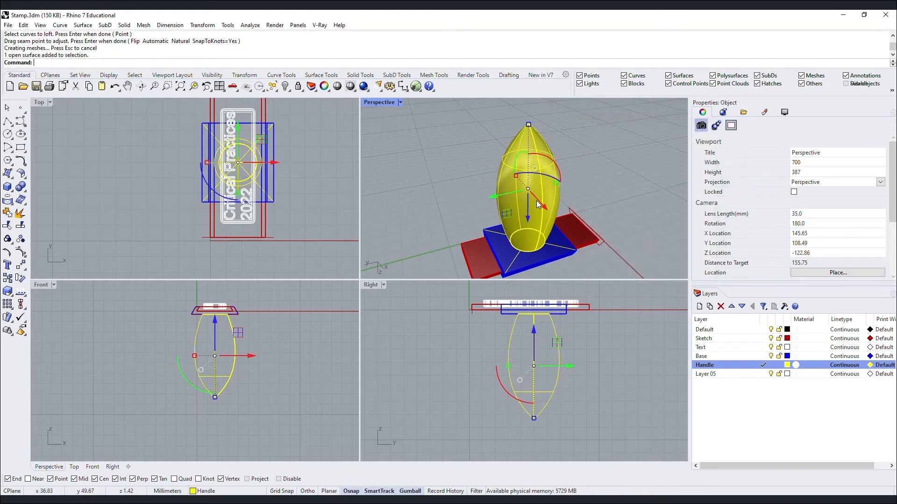
text(Z)
key(Return)
Zoom to the bullet-shaped loft surface and orbit around it to inspect it.
text(s)
key(Return)
key(Escape)
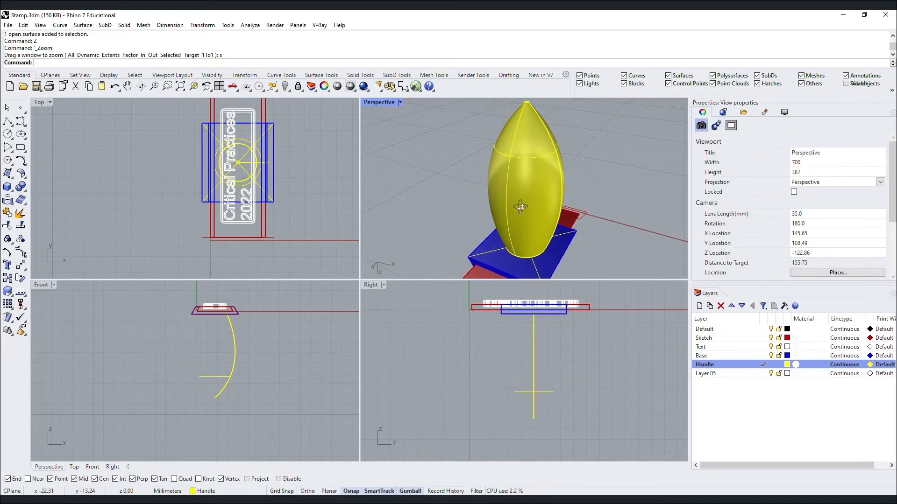
right_drag(521, 206, 537, 267)
scroll(505, 189, down, 4)
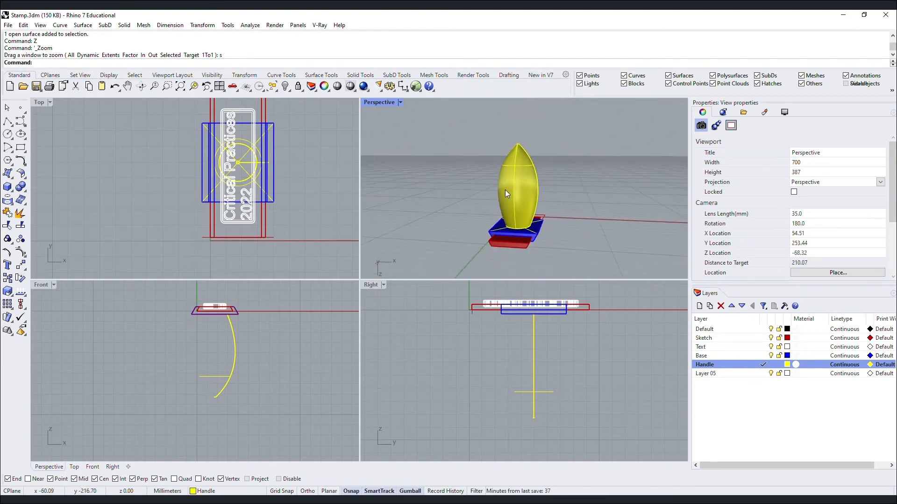
right_drag(506, 190, 592, 216)
Delete the bullet-shaped handle surface.
scroll(538, 172, up, 5)
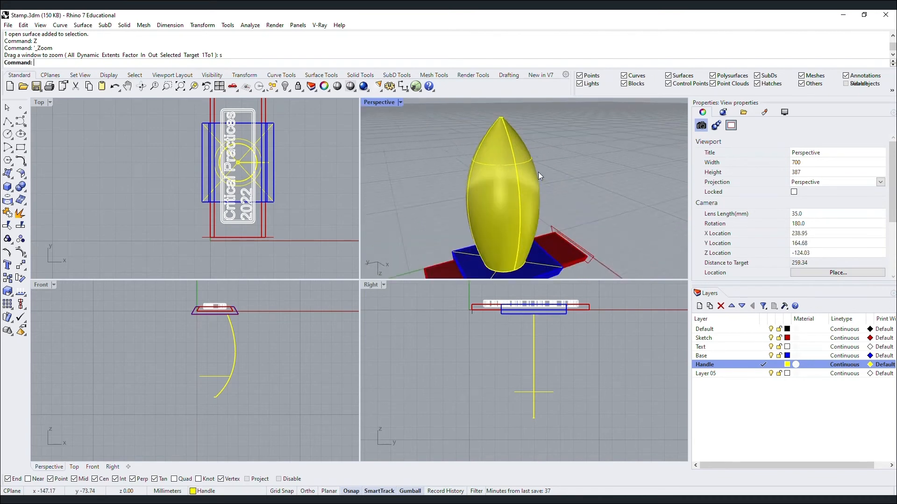
click(526, 177)
key(Delete)
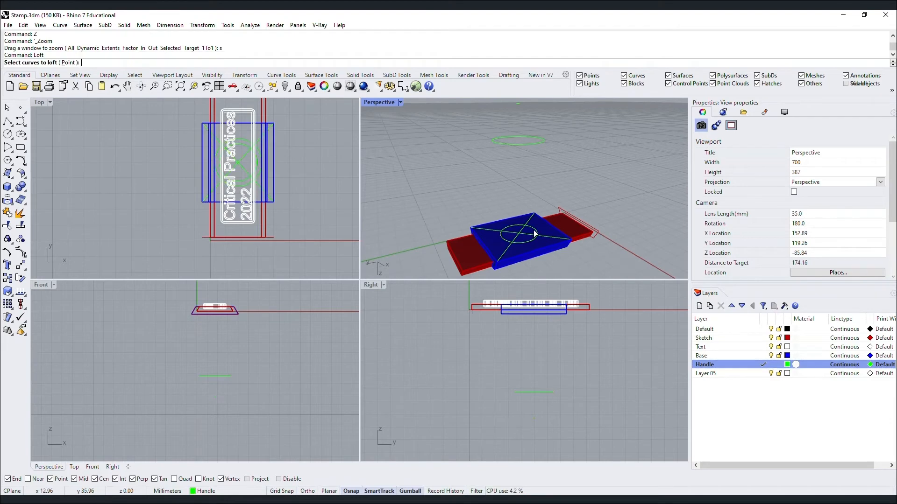
Loft the green circles into a tapered cylinder, previewing Loose and Tight before keeping Normal style.
click(531, 143)
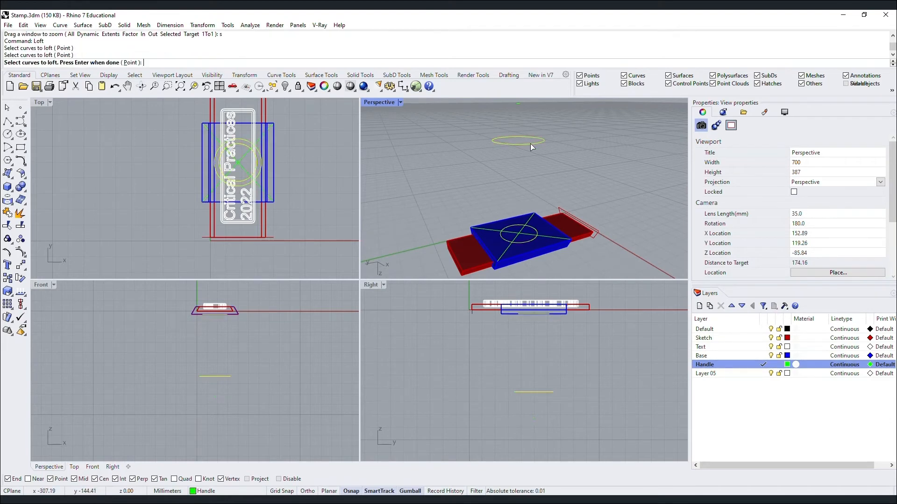
key(Return)
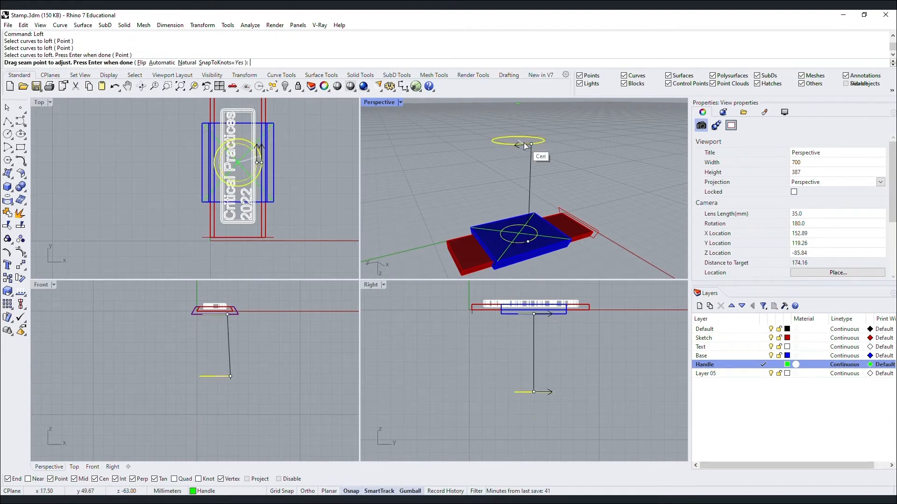
key(Return)
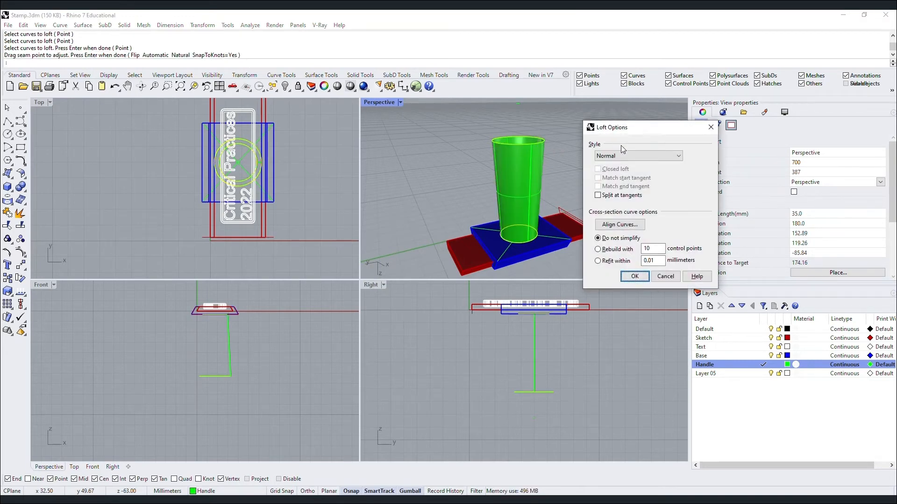
click(626, 155)
click(629, 175)
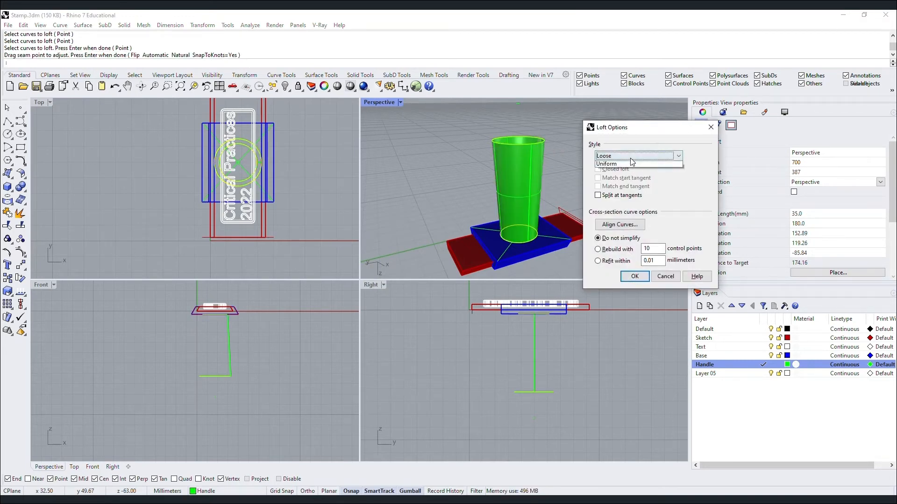
click(632, 176)
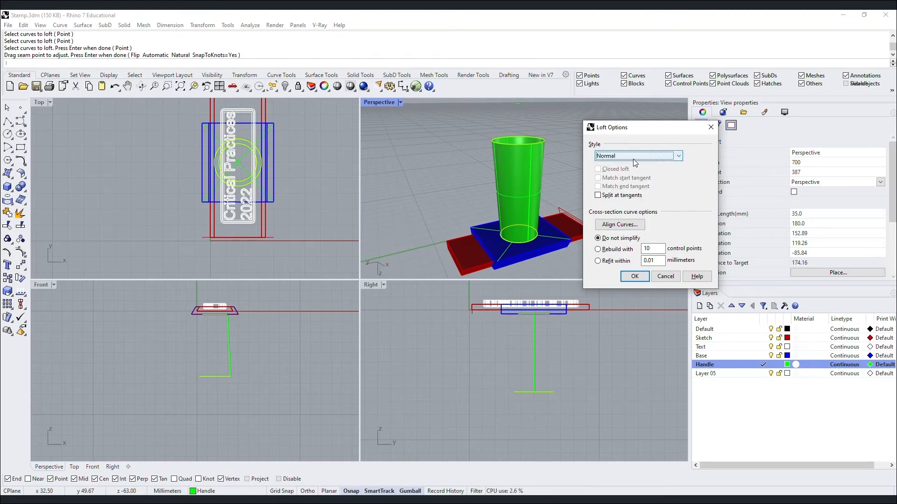
click(634, 279)
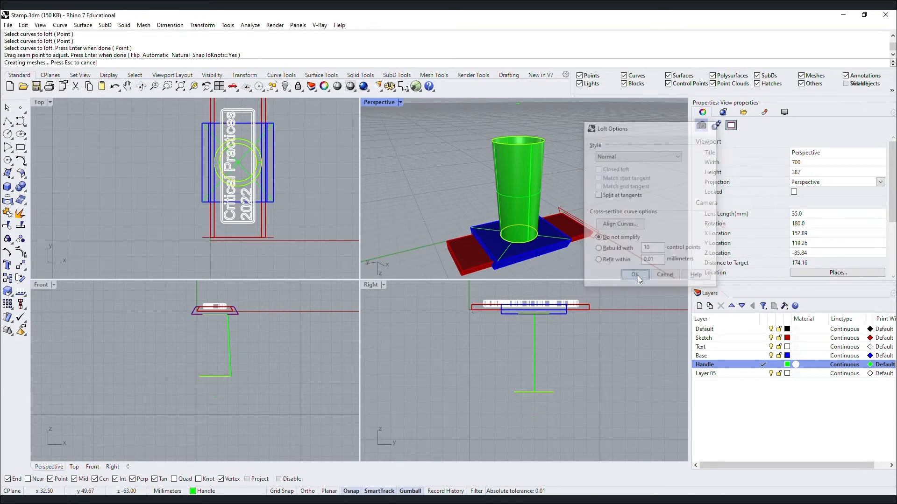
Cap both open ends of the green handle surface with Cap.
click(526, 156)
text(C)
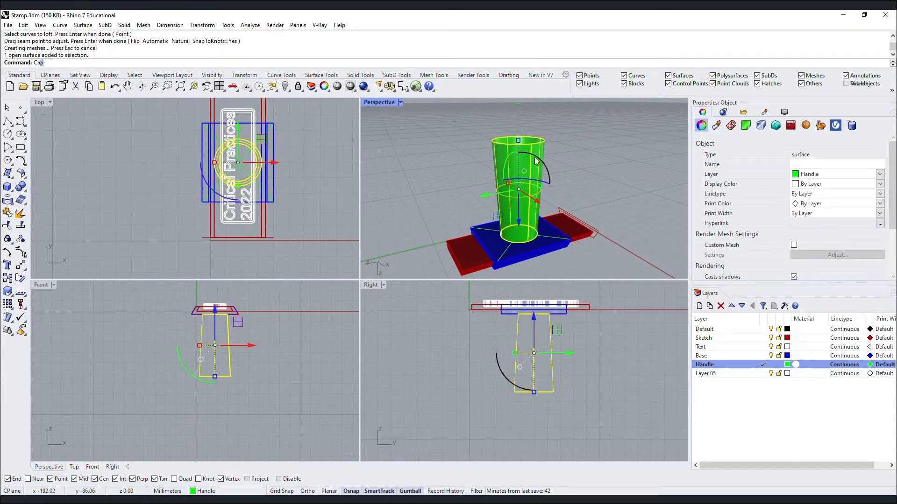
text(ap)
key(Return)
Zoom onto the capped handle solid and orbit to see where it meets the plate.
click(558, 146)
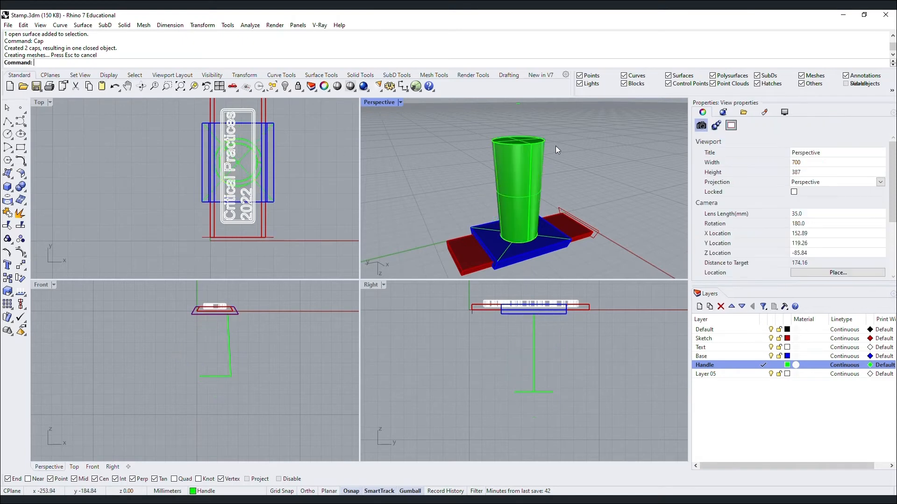
click(530, 150)
click(528, 168)
text(Z)
key(Return)
text(s)
key(Return)
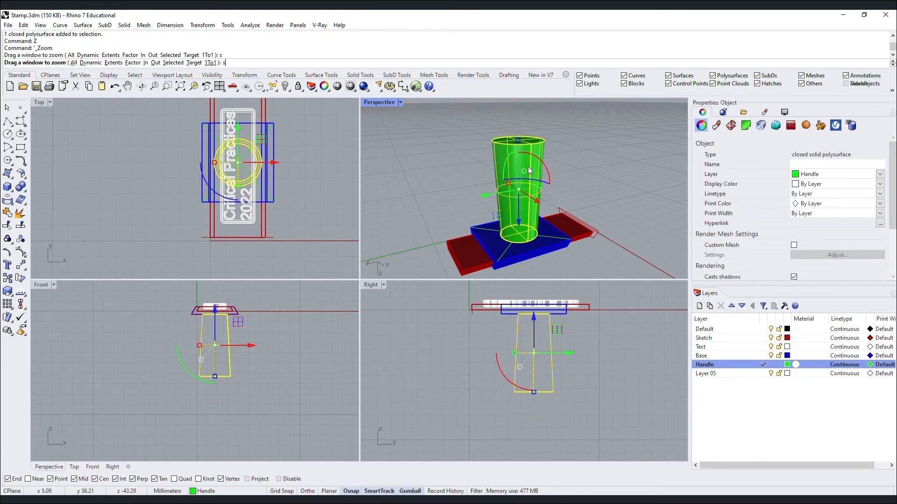
key(Escape)
right_drag(520, 161, 477, 184)
text(Fillet)
key(Return)
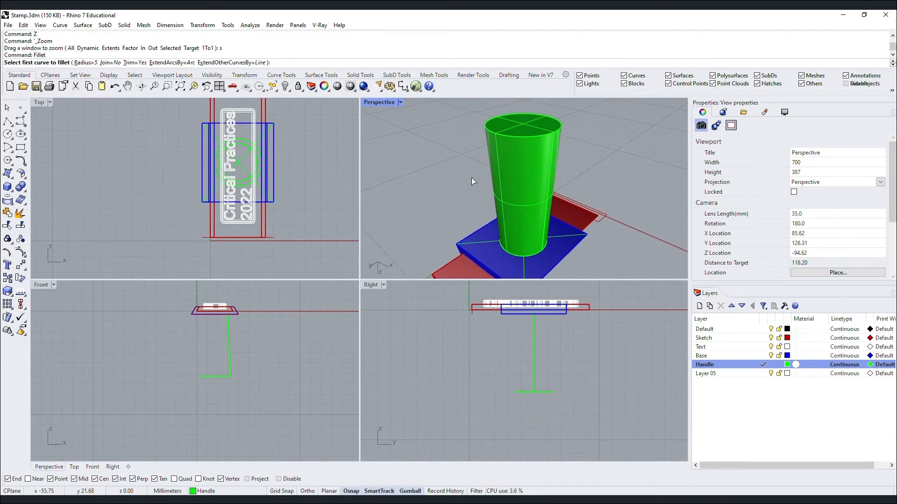
Set the Fillet radius to 15, then cancel the curve fillet.
click(85, 63)
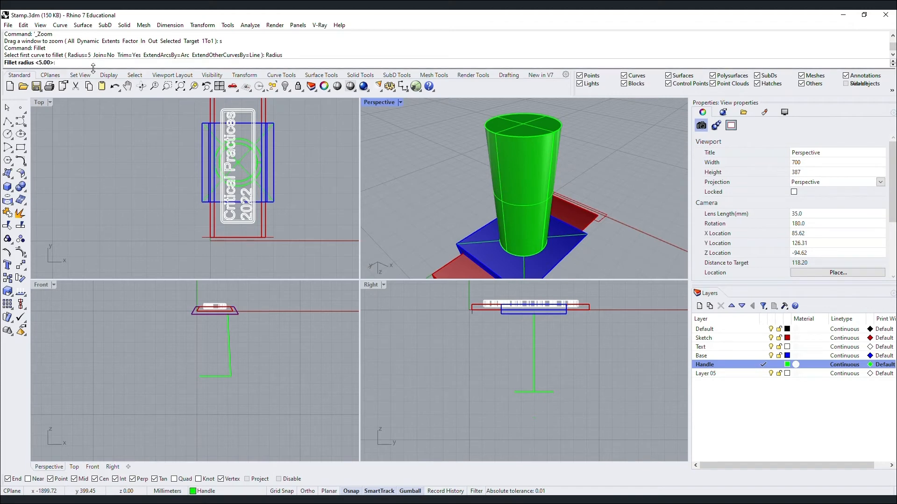
key(Return)
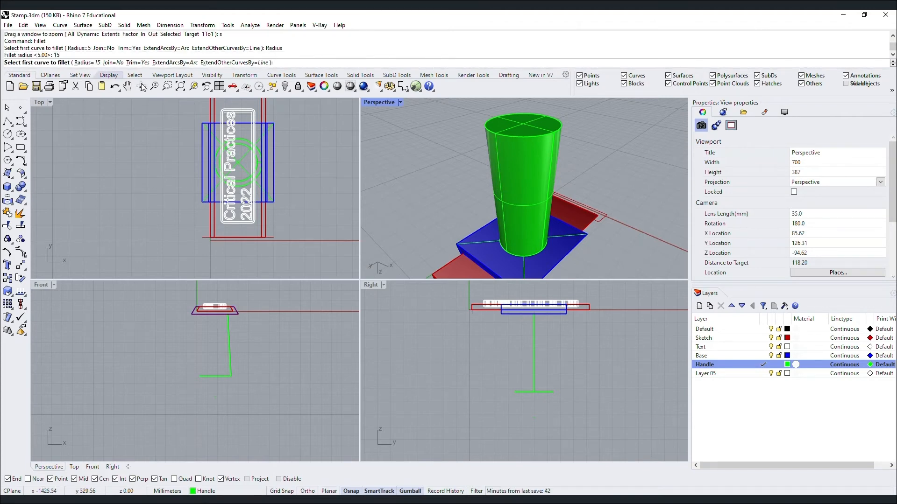
key(Escape)
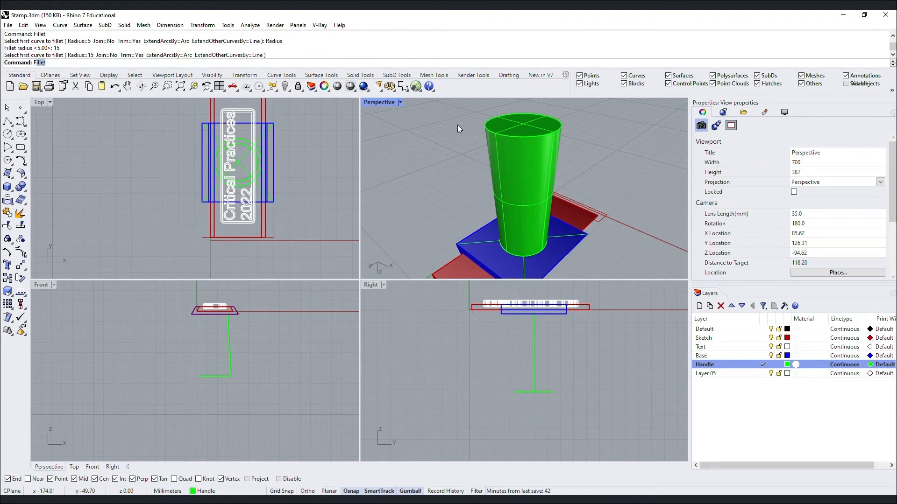
Fillet the handle's top rim edge with a 15 mm radius using FilletEdge.
text(Fill)
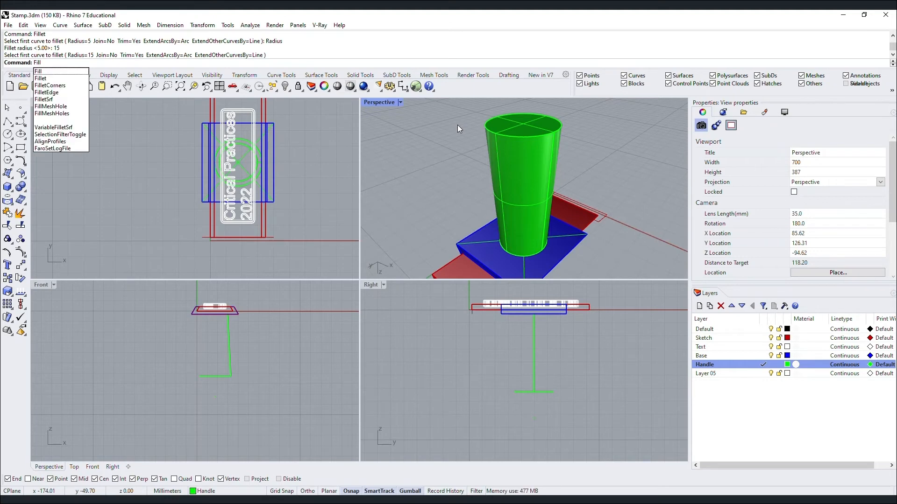
click(53, 93)
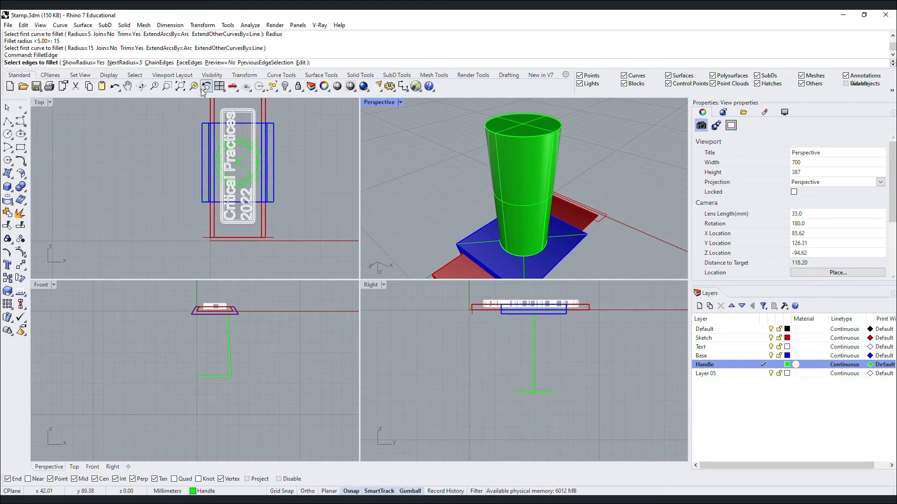
click(550, 133)
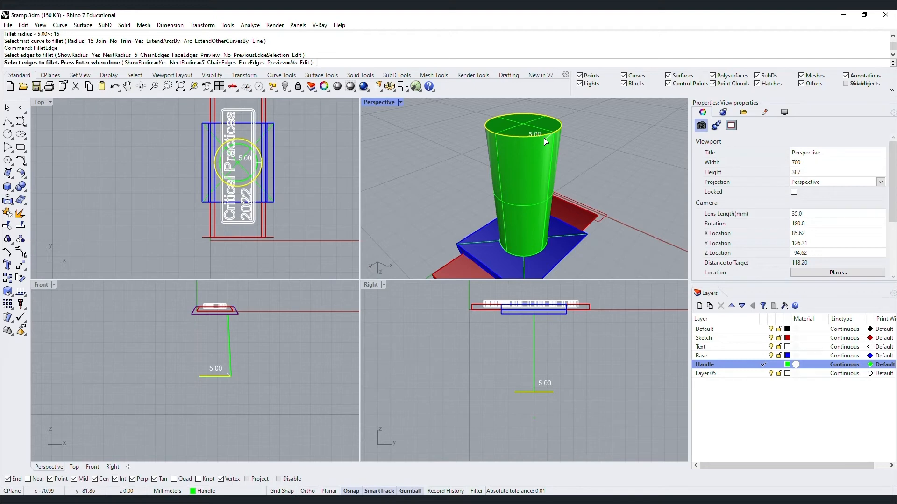
key(Return)
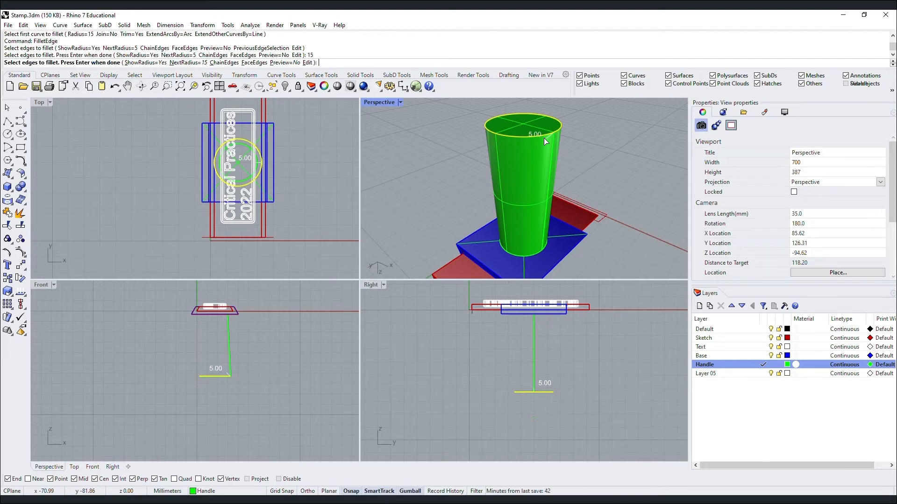
key(Return)
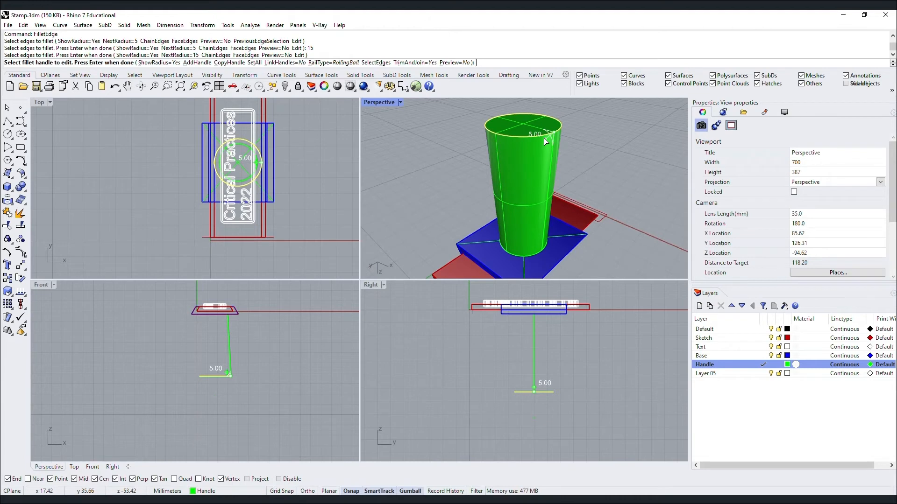
key(Return)
mouse_move(590, 139)
right_down()
mouse_move(505, 129)
mouse_move(582, 137)
right_up()
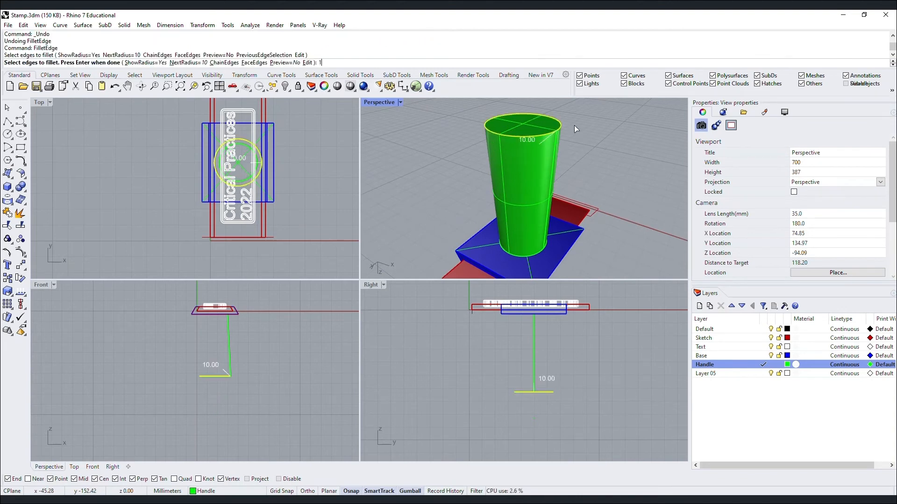
Redo the top rim edge fillet with a 10 mm radius instead.
text(0)
key(Return)
key(Return)
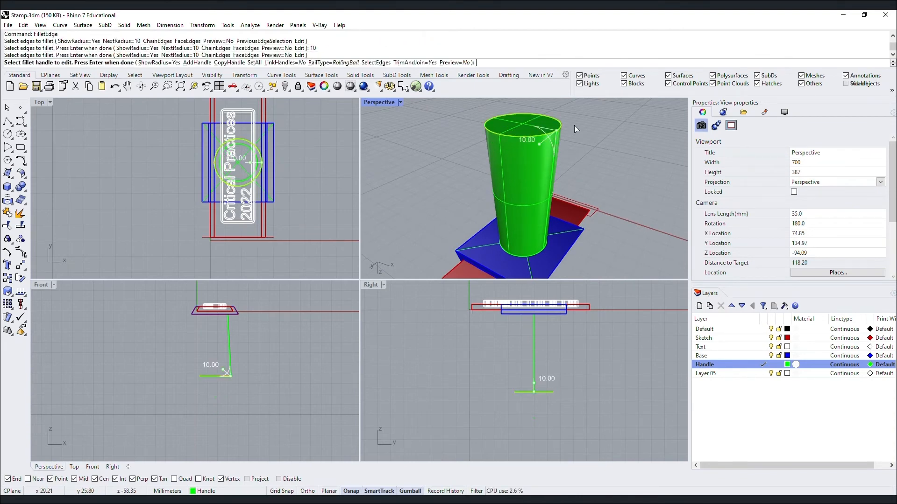
key(Return)
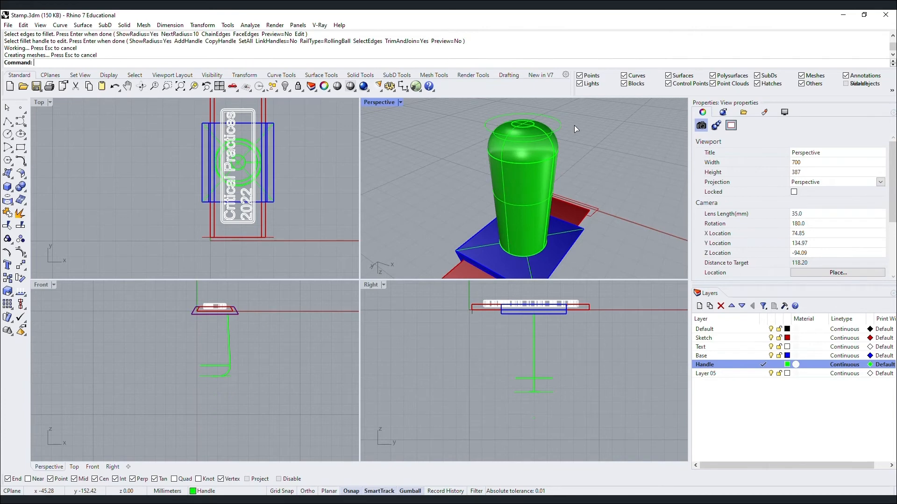
click(545, 148)
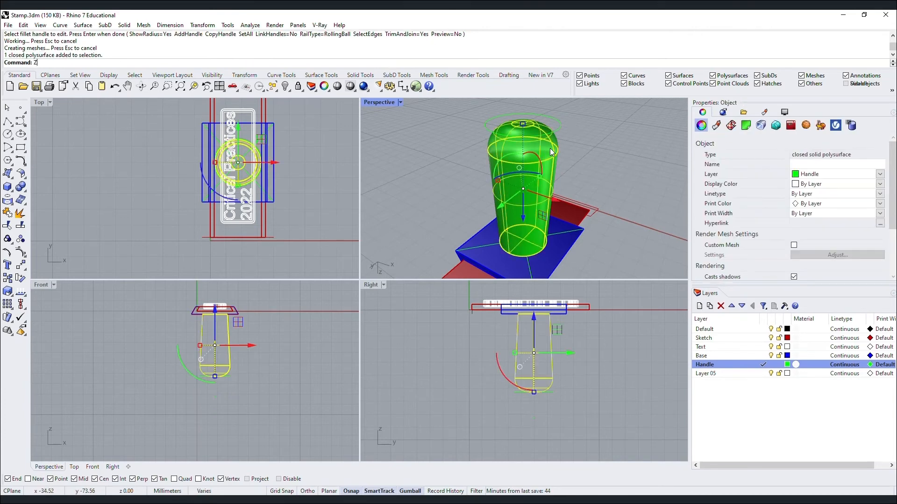
Zoom onto the filleted handle and orbit to inspect it from several angles.
text(Z)
key(Return)
text(s)
key(Return)
key(Escape)
right_drag(550, 150, 460, 125)
scroll(536, 190, up, 3)
right_drag(536, 192, 480, 234)
scroll(549, 227, down, 5)
mouse_move(548, 227)
right_down()
mouse_move(423, 200)
mouse_move(529, 199)
mouse_move(618, 178)
mouse_move(607, 224)
mouse_move(610, 278)
mouse_move(589, 192)
mouse_move(595, 238)
mouse_move(442, 240)
mouse_move(431, 206)
mouse_move(452, 197)
mouse_move(556, 236)
mouse_move(567, 250)
mouse_move(543, 239)
right_up()
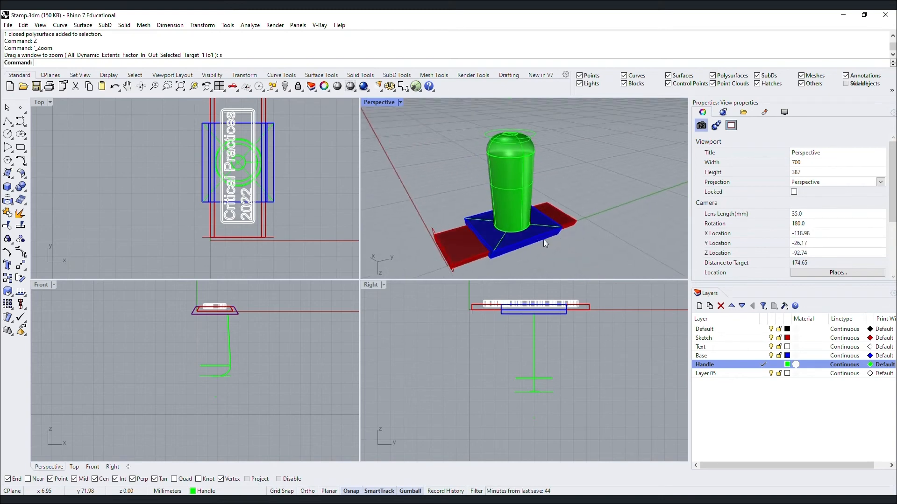
scroll(542, 239, down, 5)
Select everything, gumball-copy the stamp 50 along X, then move the copy another 50.
key(ctrl+a)
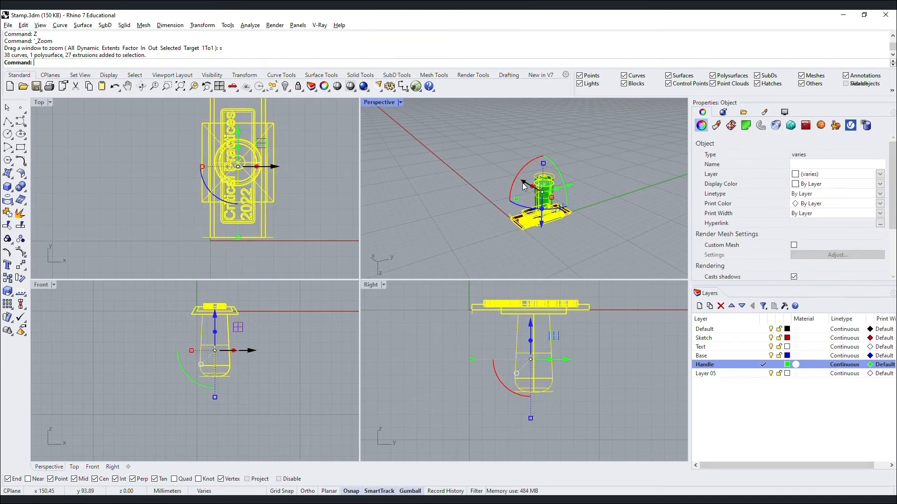
click(522, 180)
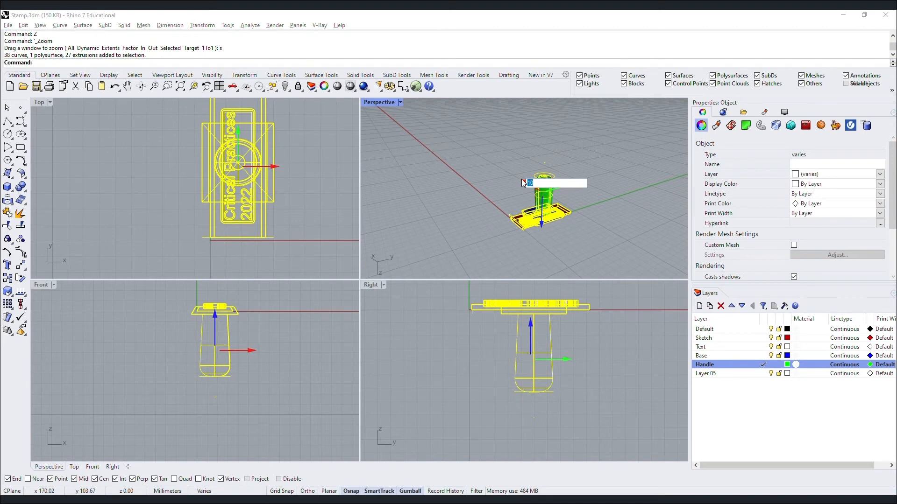
text(50)
key(Return)
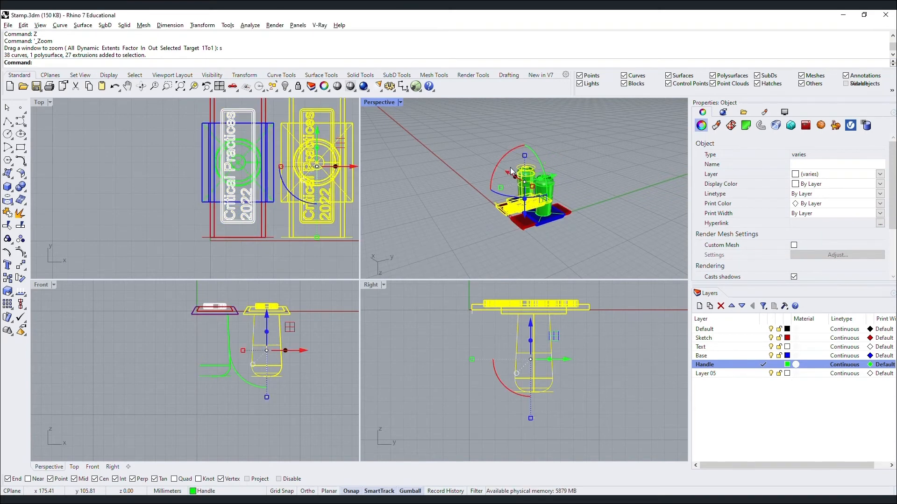
click(508, 172)
key(Return)
Zoom to the stamp copy and orbit the view around it.
text(Z)
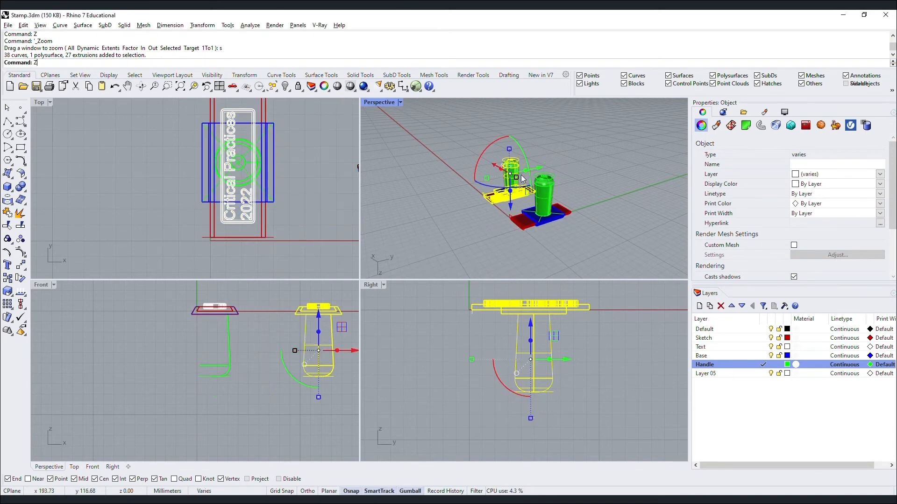
key(Return)
text(s)
key(Return)
click(501, 188)
mouse_move(501, 187)
right_down()
mouse_move(527, 194)
mouse_move(489, 186)
right_up()
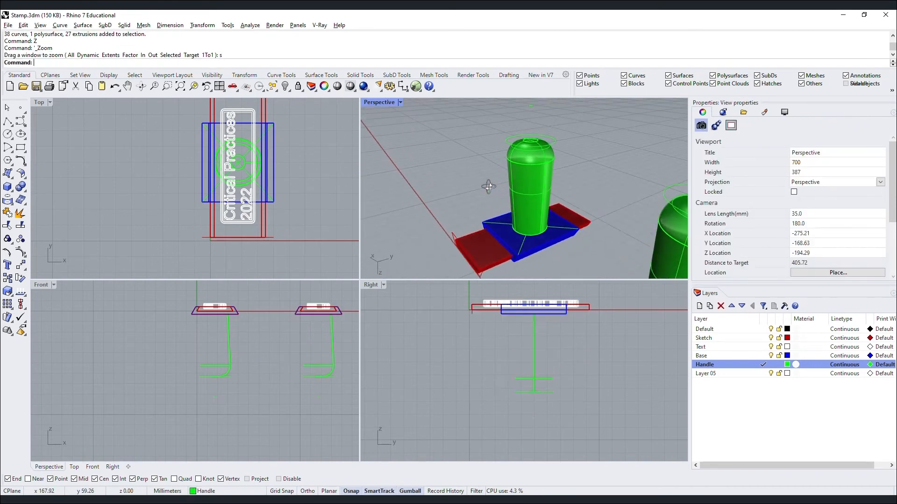
Move the green handle 10 units down from the base.
click(529, 168)
click(532, 219)
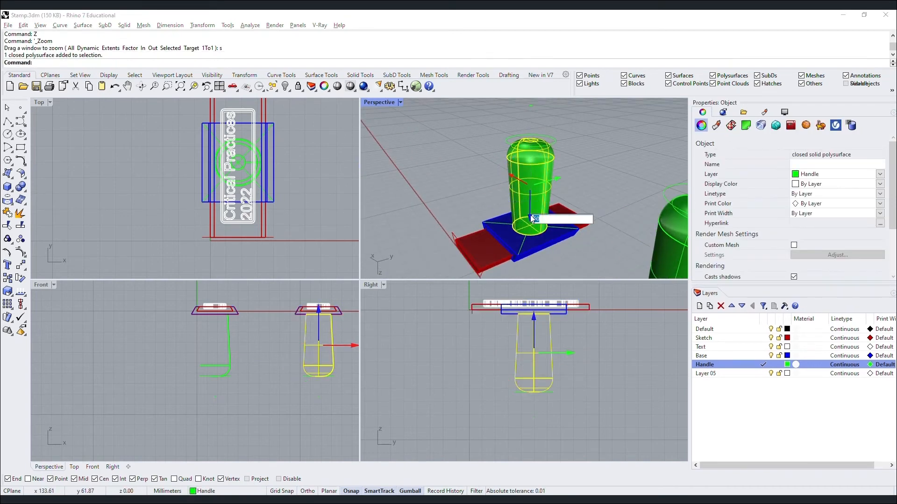
text(-10)
key(Return)
key(Escape)
click(546, 131)
key(Escape)
Move the circle at the handle's top 50 units toward the base.
click(547, 130)
drag(480, 113, 576, 156)
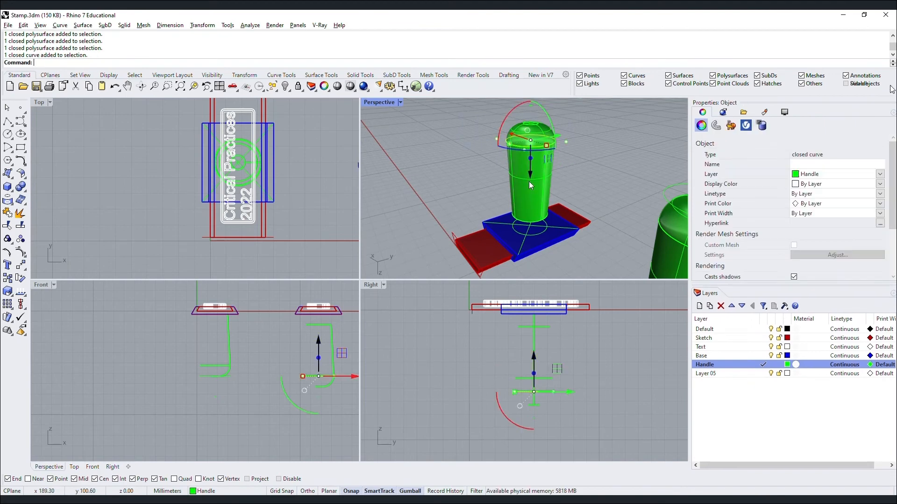
click(529, 176)
text(50)
key(Return)
scroll(530, 181, down, 2)
key(ctrl+z)
click(529, 182)
text(-50)
key(Return)
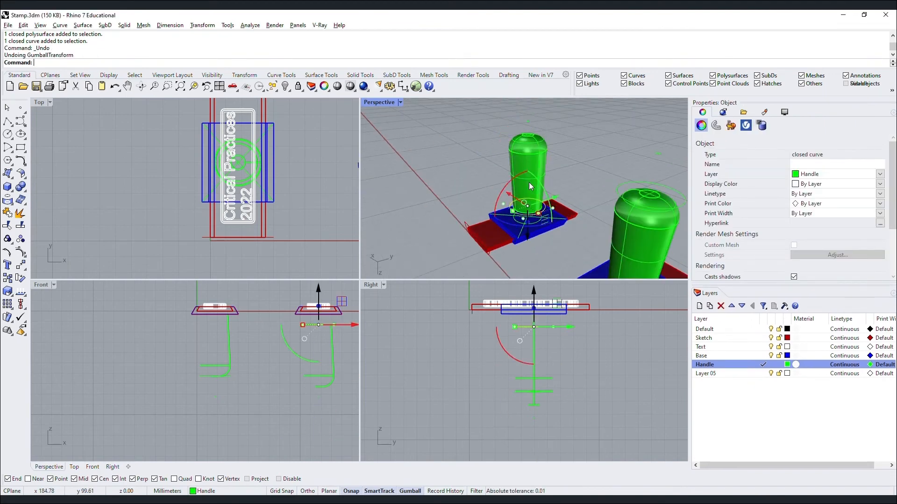
scroll(529, 217, up, 6)
Move the circle at the base 10 units down.
click(527, 223)
click(537, 228)
click(526, 246)
text(-10)
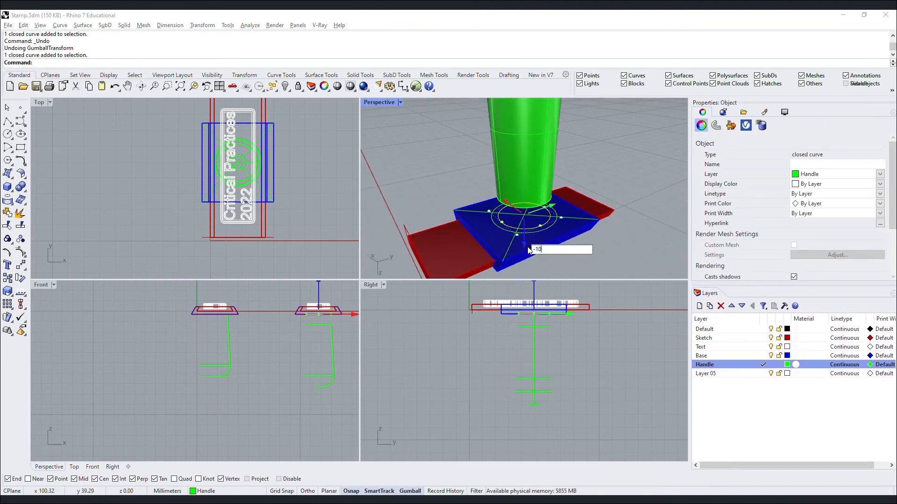
key(Return)
key(Escape)
Lower the outer base circle by 5 units, then 1 unit more.
click(535, 231)
click(524, 246)
text(-)
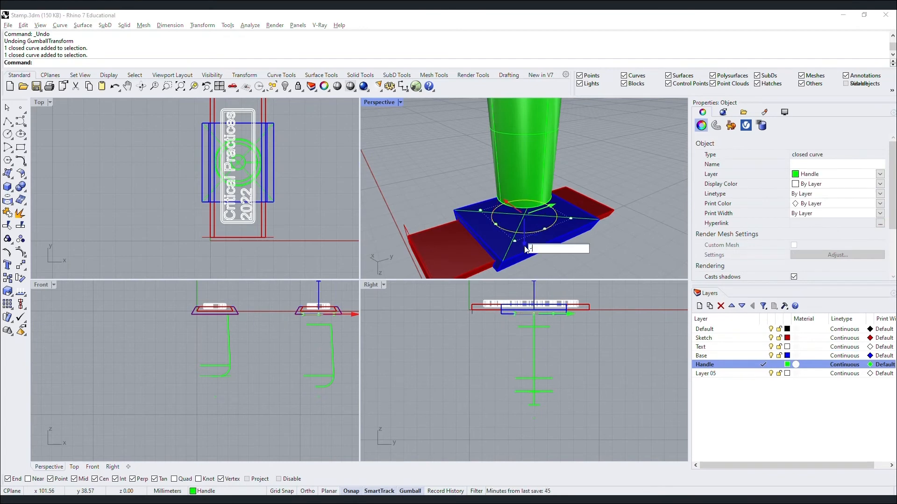
text(5)
key(Return)
key(Escape)
scroll(530, 224, up, 4)
click(534, 223)
click(521, 227)
text(-1)
key(Return)
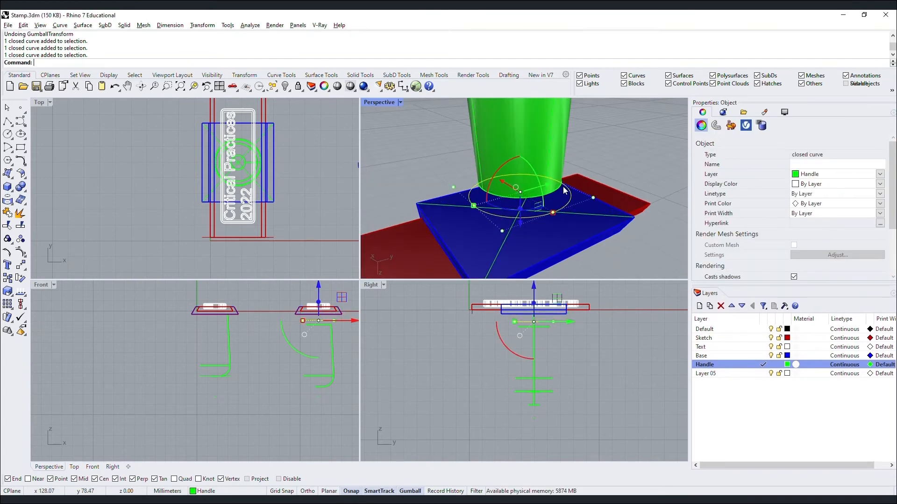
Loft a surface between the two circles to form the handle collar.
shift+click(563, 188)
click(579, 200)
text(loft)
key(Return)
key(Return)
click(642, 278)
right_drag(603, 252, 535, 240)
scroll(588, 244, down, 5)
scroll(551, 201, up, 5)
Cap the open ends of the lofted surface.
click(544, 201)
shift+click(548, 240)
key(Escape)
text(Cap)
key(Return)
click(536, 241)
key(Return)
Boolean-union the two handle pieces and zoom to the selected handle.
click(555, 240)
shift+click(552, 198)
text(Bool)
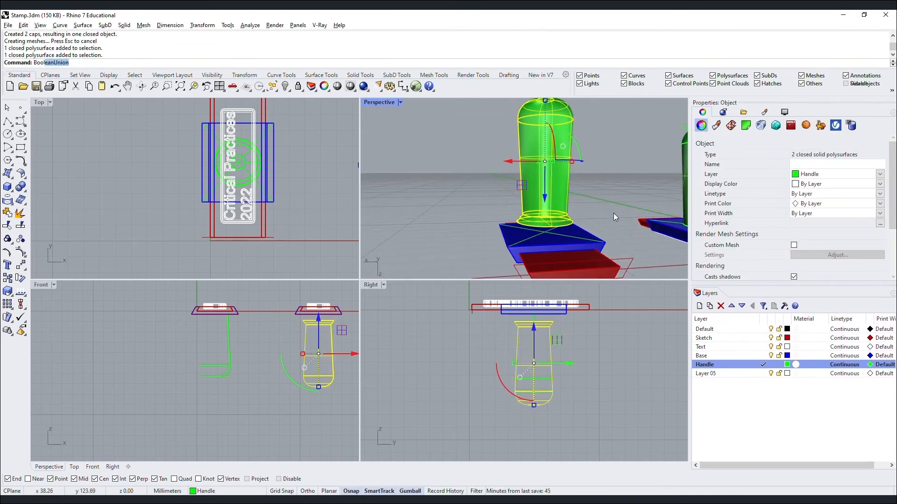
key(Return)
text(z)
key(Return)
text(s)
key(Return)
scroll(536, 214, up, 3)
text(FilletEdge)
Fillet the handle's neck edge with radius 1 and inspect the result.
key(Return)
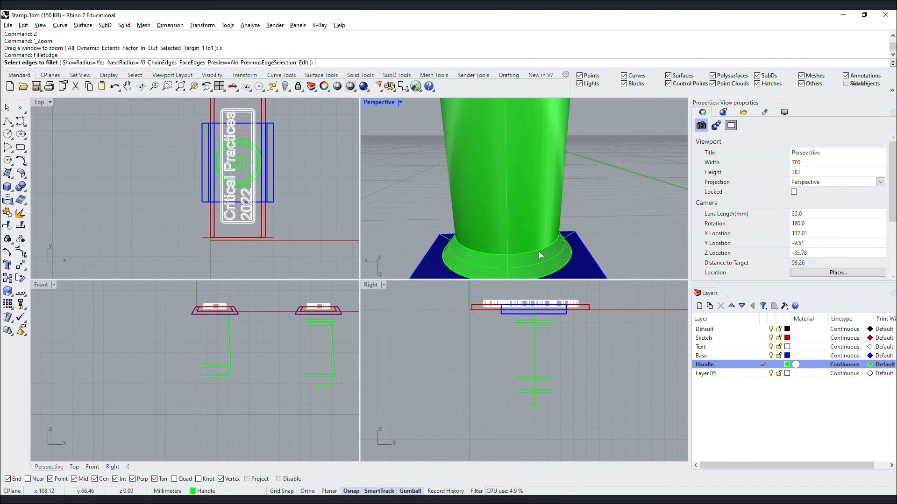
text(1)
key(Return)
click(538, 250)
key(Return)
key(Return)
right_drag(537, 250, 562, 132)
scroll(537, 218, up, 10)
scroll(537, 218, down, 5)
scroll(562, 133, down, 10)
right_drag(535, 168, 575, 212)
scroll(579, 157, up, 10)
Try filleting the handle's bottom edge, then undo the fillets and the earlier handle move.
key(Return)
click(554, 184)
key(Return)
key(Return)
key(ctrl+z)
scroll(618, 224, down, 10)
scroll(509, 211, up, 8)
click(486, 202)
click(486, 202)
key(Escape)
key(ctrl+z)
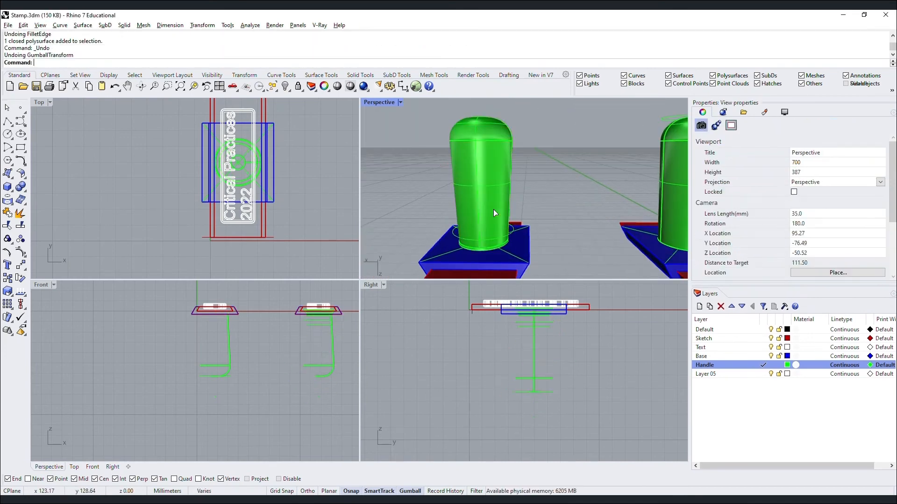
Undo the remaining handle changes and deselect the handle.
key(ctrl+z)
click(484, 201)
key(Escape)
key(Escape)
right_drag(484, 206, 483, 274)
scroll(482, 257, up, 8)
click(491, 154)
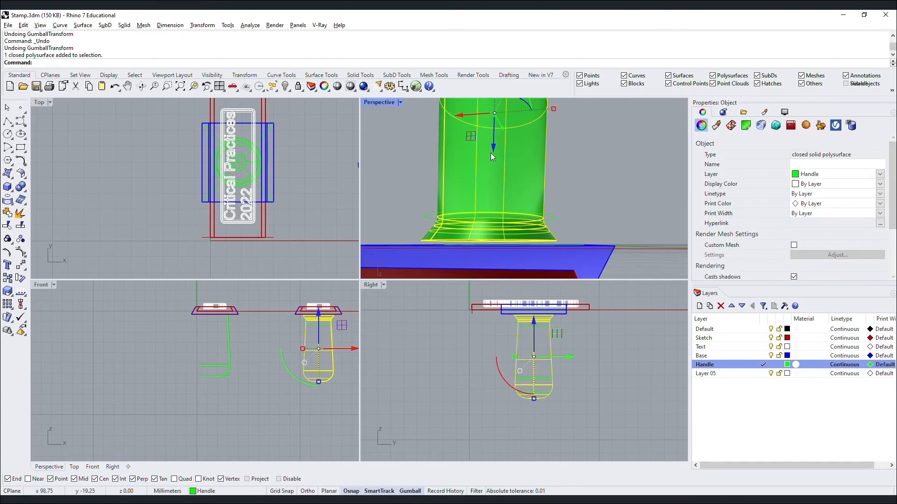
click(493, 151)
key(Return)
key(Escape)
key(ctrl+z)
right_drag(512, 167, 379, 230)
Orbit to see both stamps from higher up.
click(562, 114)
key(Return)
key(Escape)
scroll(469, 215, down, 8)
scroll(582, 206, up, 11)
scroll(529, 189, down, 5)
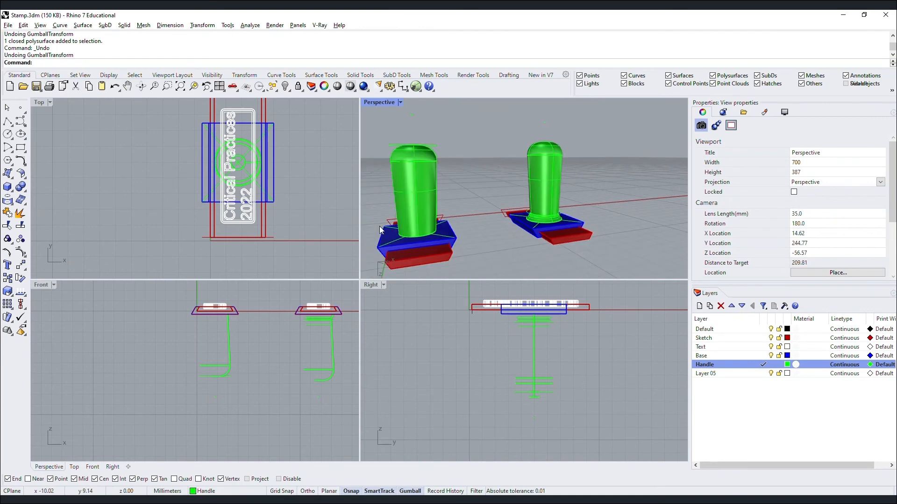
scroll(379, 230, up, 2)
right_drag(474, 231, 495, 240)
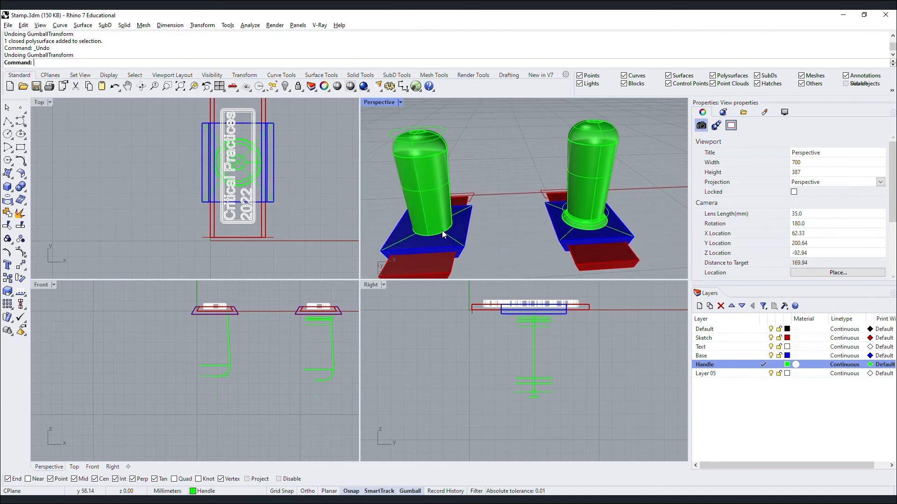
scroll(441, 231, up, 2)
Trial a Boolean union of the base plate and handle, then undo it.
click(448, 233)
shift+click(449, 123)
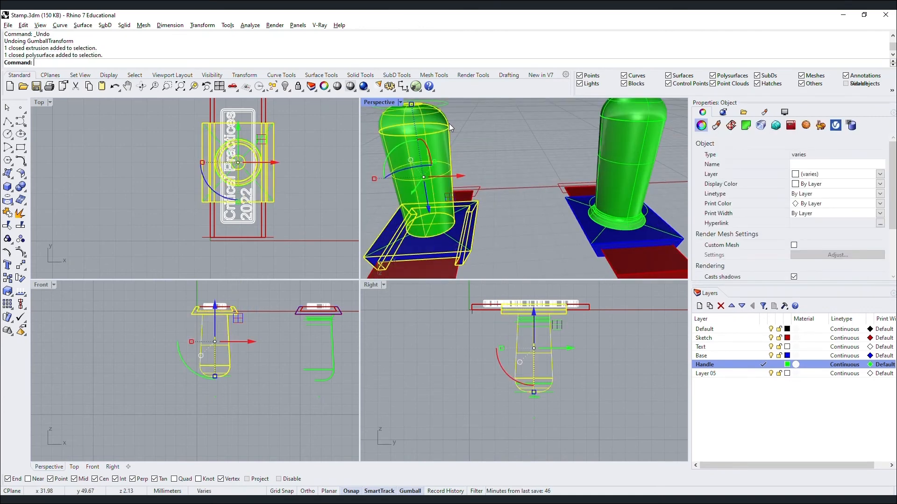
text(BooleanUnion)
key(Return)
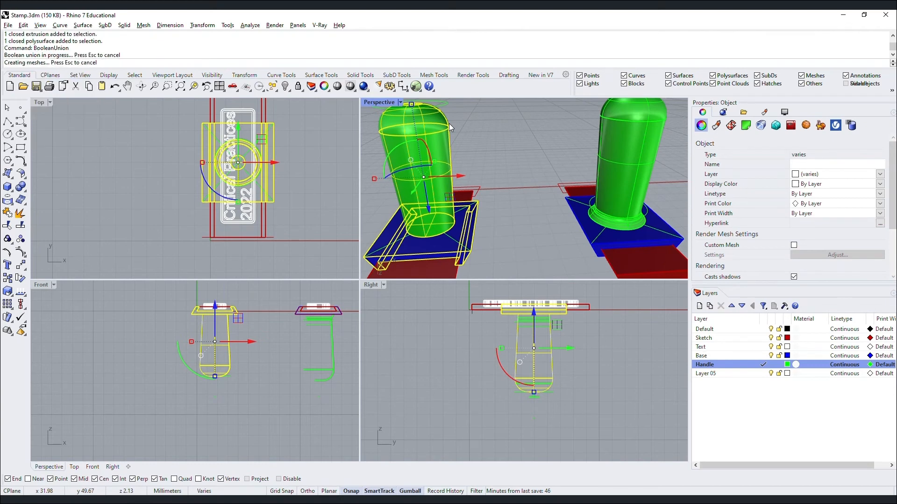
key(ctrl+z)
Orbit to a steeper top-down view and window-select both stamps.
scroll(505, 164, down, 4)
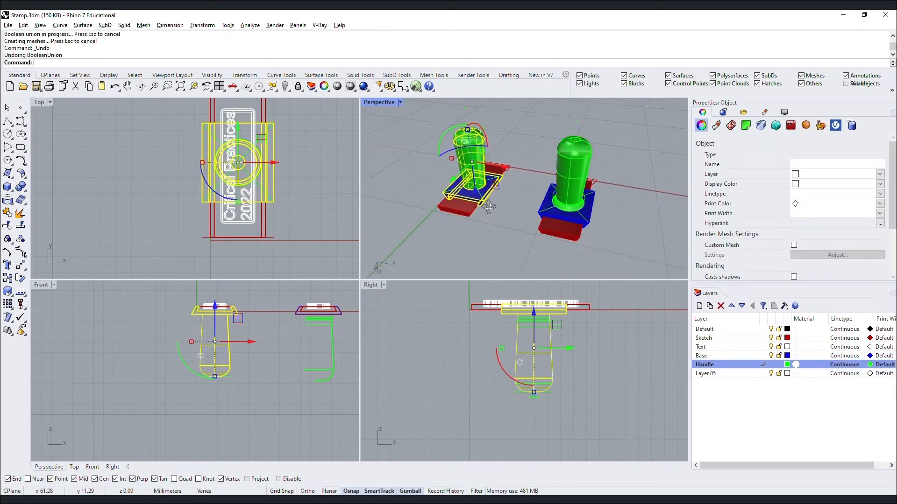
scroll(445, 181, down, 3)
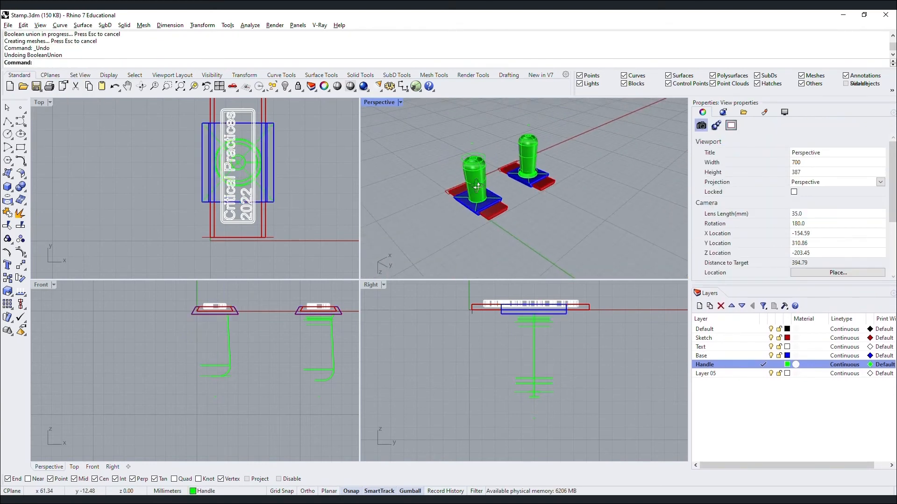
right_drag(445, 181, 481, 223)
drag(478, 222, 511, 245)
click(444, 152)
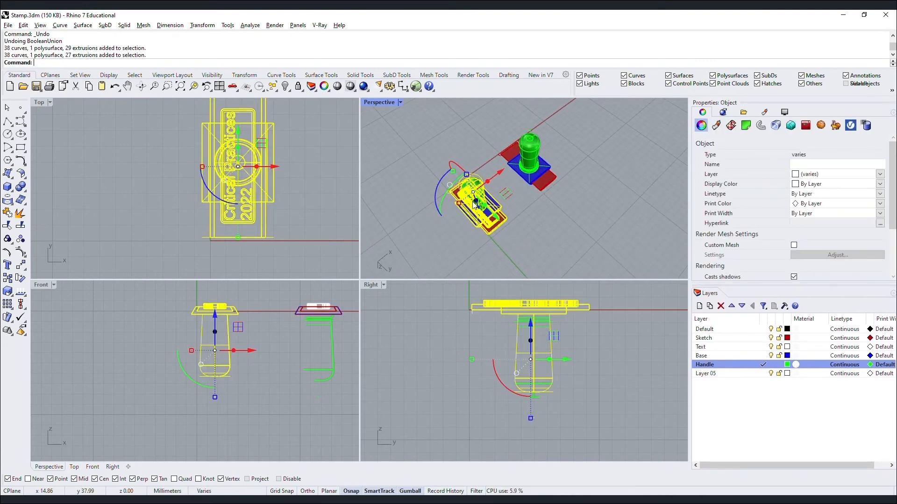
Duplicate the left stamp to the upper left as a spare copy and zoom to it.
scroll(495, 212, down, 3)
drag(483, 217, 437, 173)
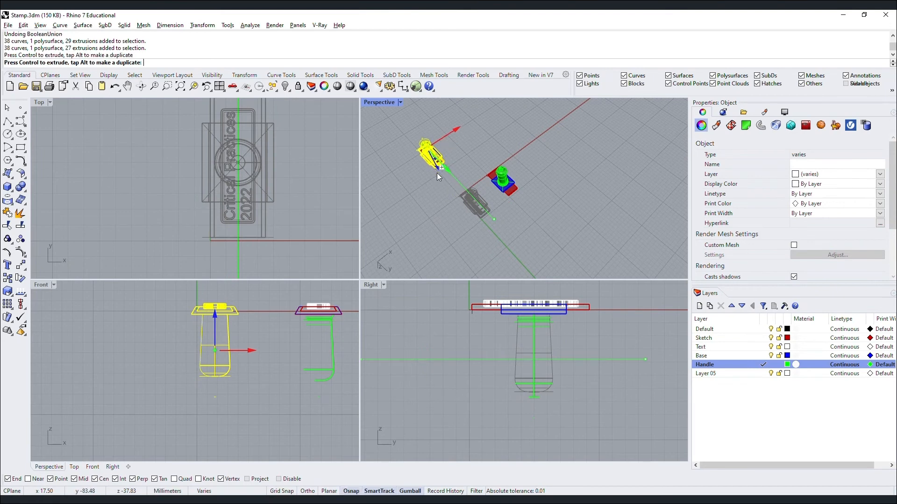
text(z)
key(Return)
text(Z)
key(Return)
text(s)
key(Return)
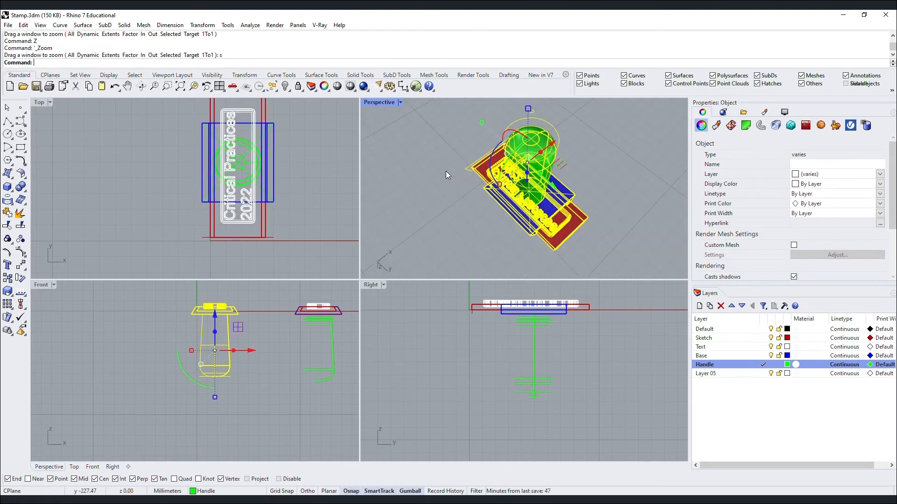
click(445, 172)
Boolean-union the handle with the blue base plate into one solid.
right_drag(444, 204, 477, 153)
click(531, 173)
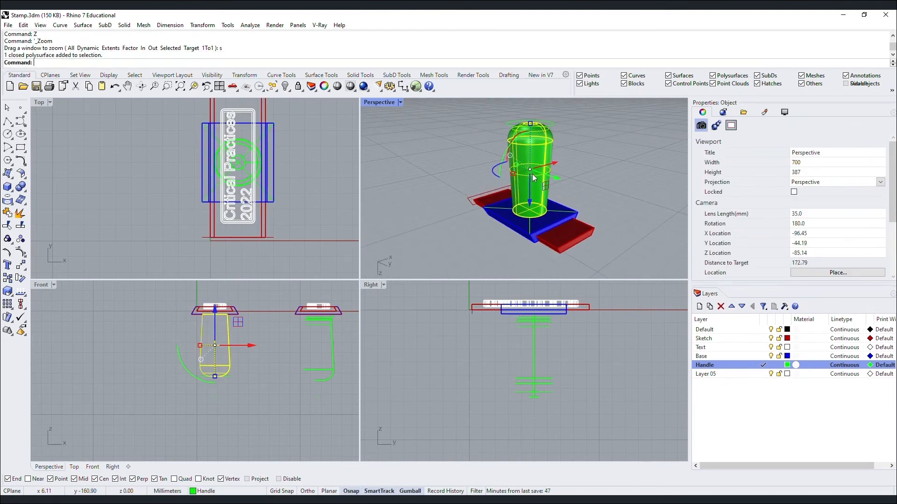
shift+click(559, 209)
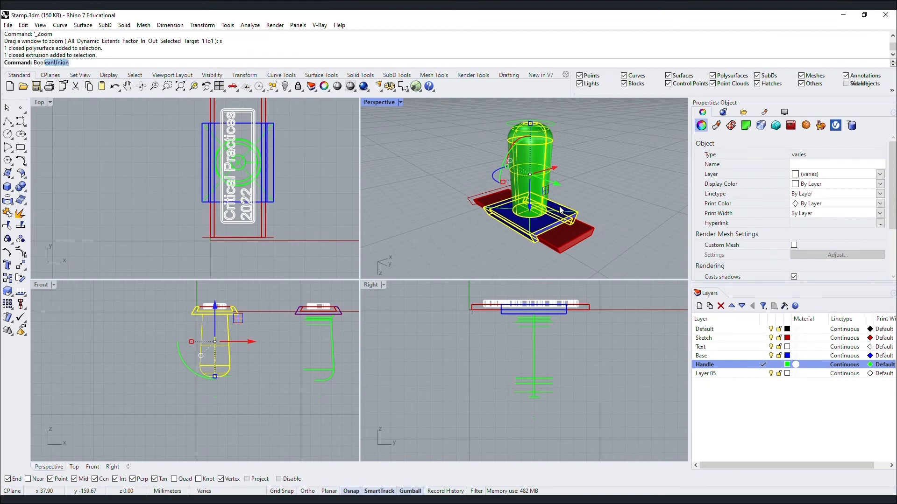
text(Bool)
key(Return)
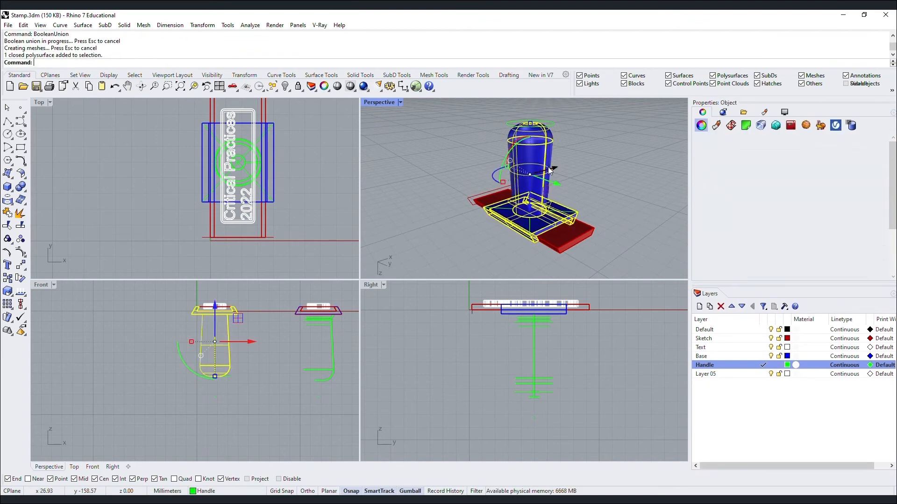
click(617, 141)
right_drag(576, 130, 648, 209)
Select the red base plate and try a Gumball scale, then cancel and undo to restore it.
right_drag(588, 180, 516, 206)
scroll(515, 205, up, 3)
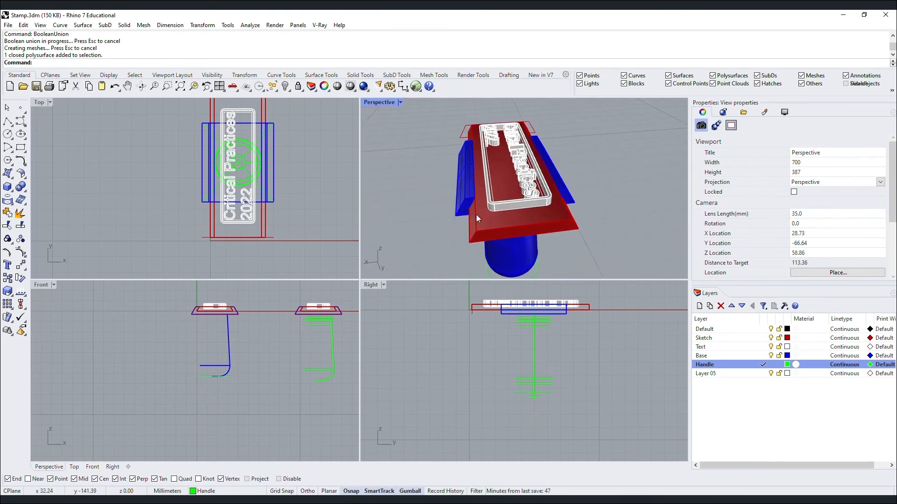
click(475, 216)
click(497, 129)
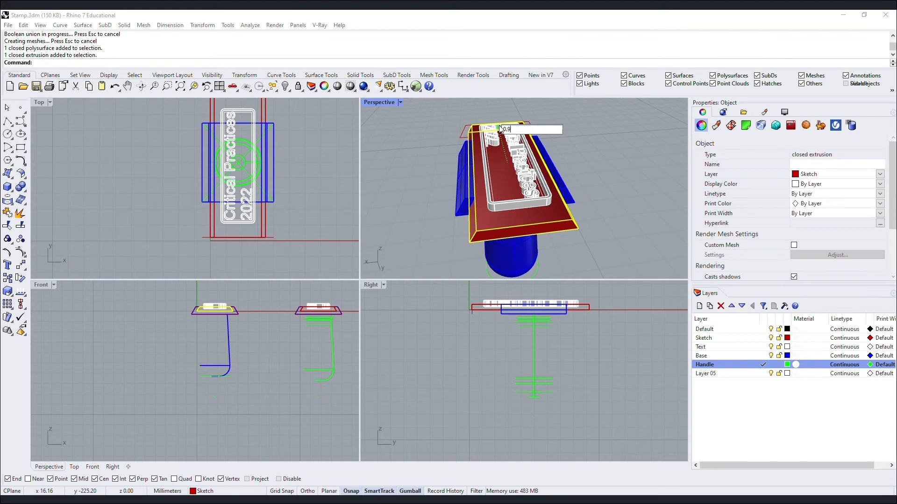
key(Escape)
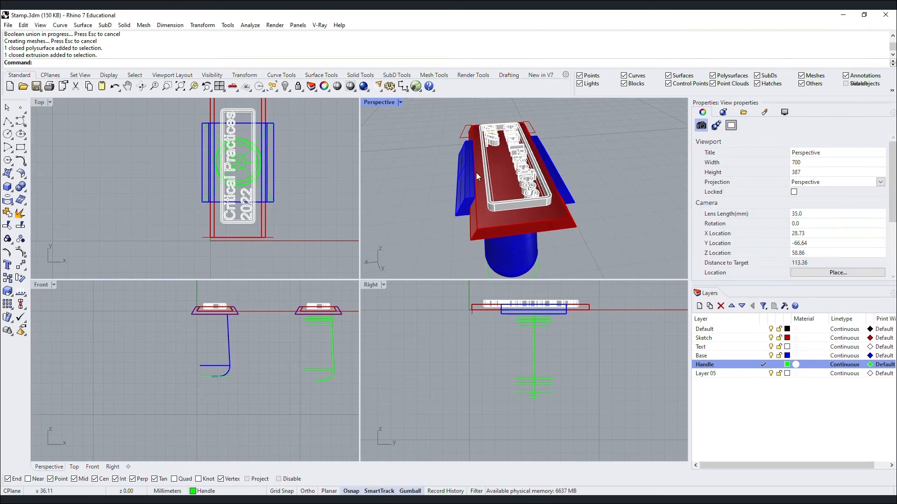
scroll(481, 182, up, 3)
right_drag(489, 197, 491, 134)
scroll(456, 168, up, 6)
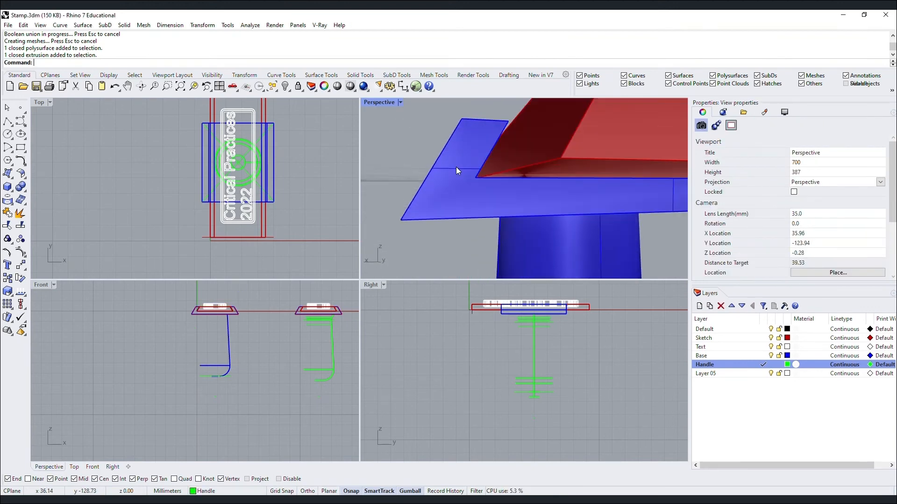
right_drag(456, 168, 505, 201)
key(ctrl+z)
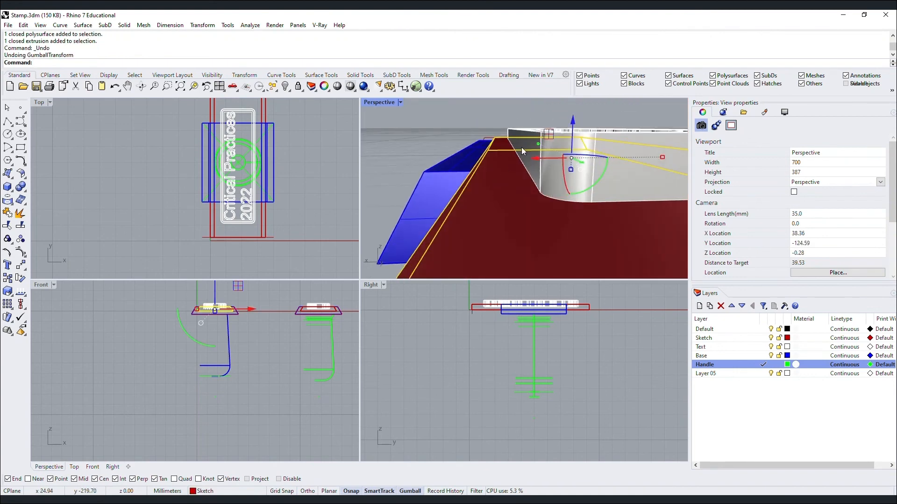
Undo a 0.9 trial and scale the red plate by 0.97 with the Gumball.
click(536, 143)
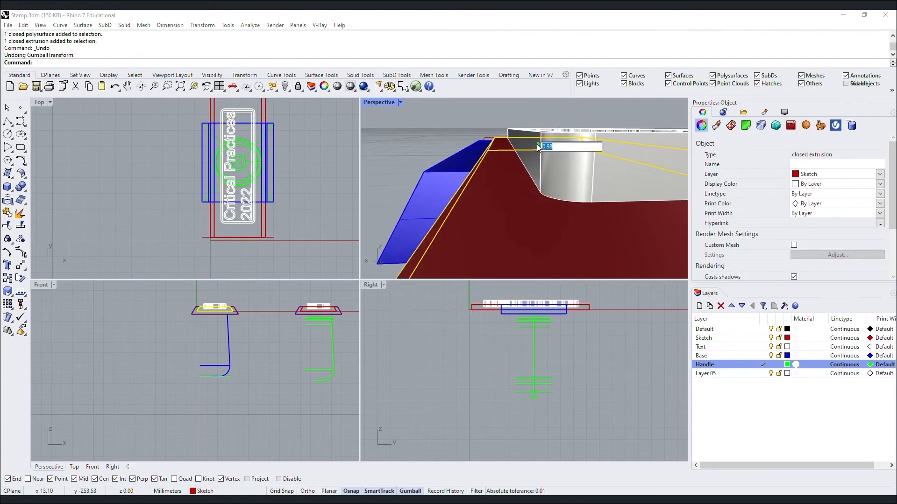
key(Return)
key(Escape)
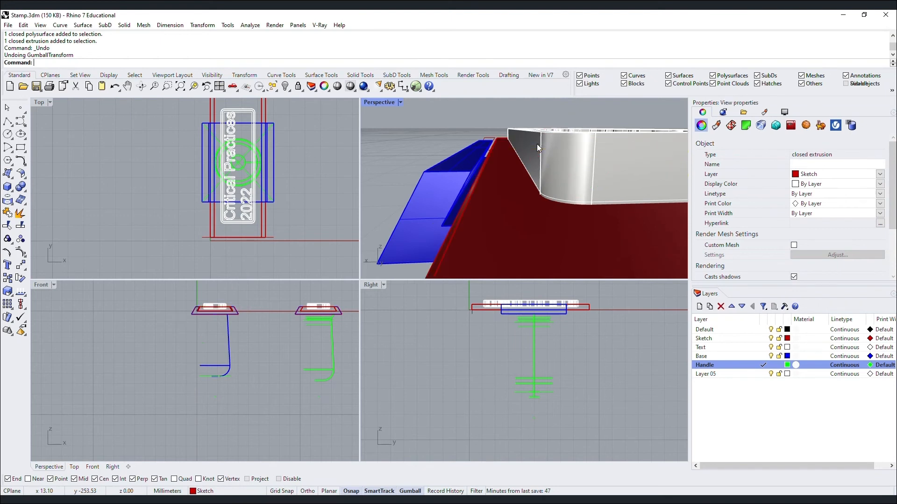
key(ctrl+z)
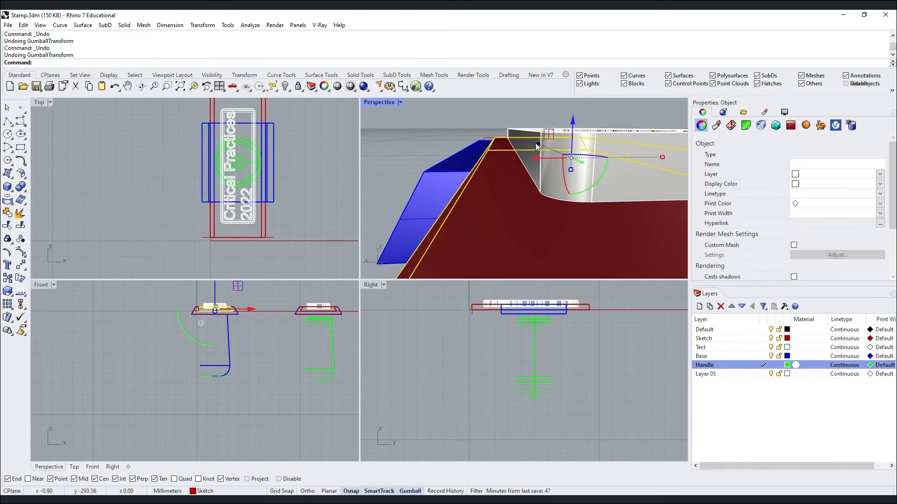
click(536, 143)
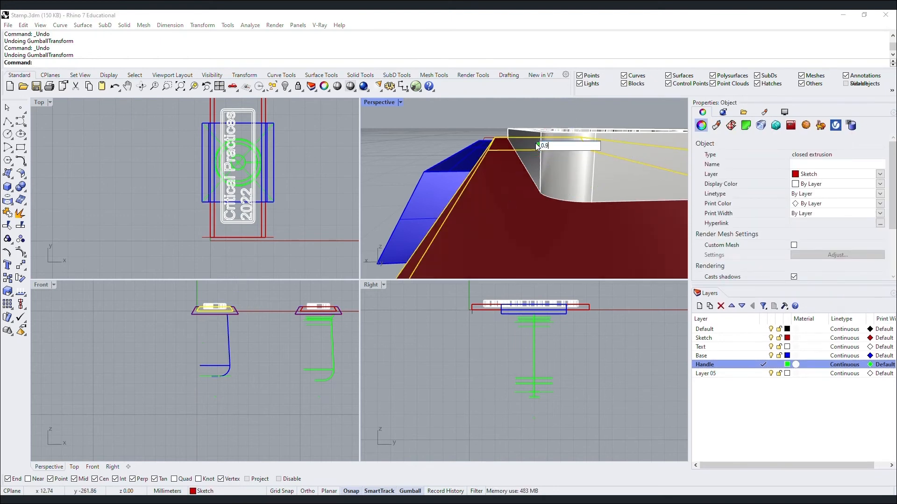
text(0.97)
key(Return)
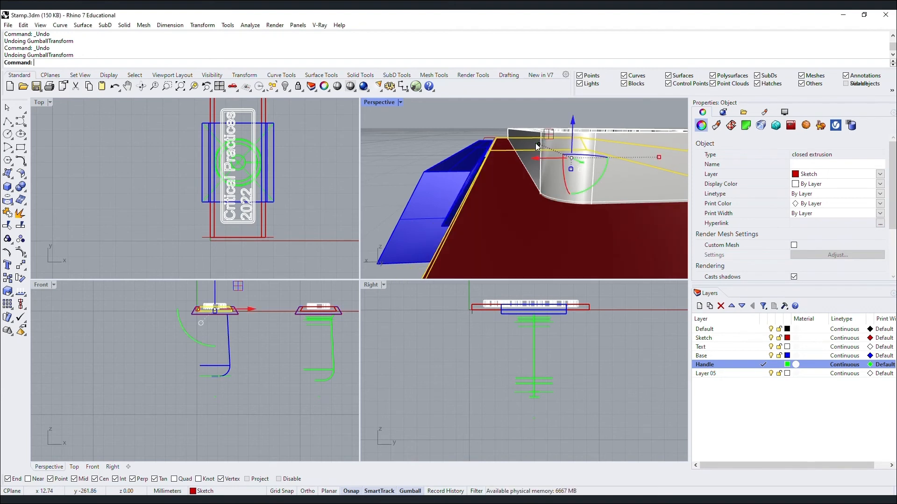
click(532, 106)
right_drag(531, 147, 577, 184)
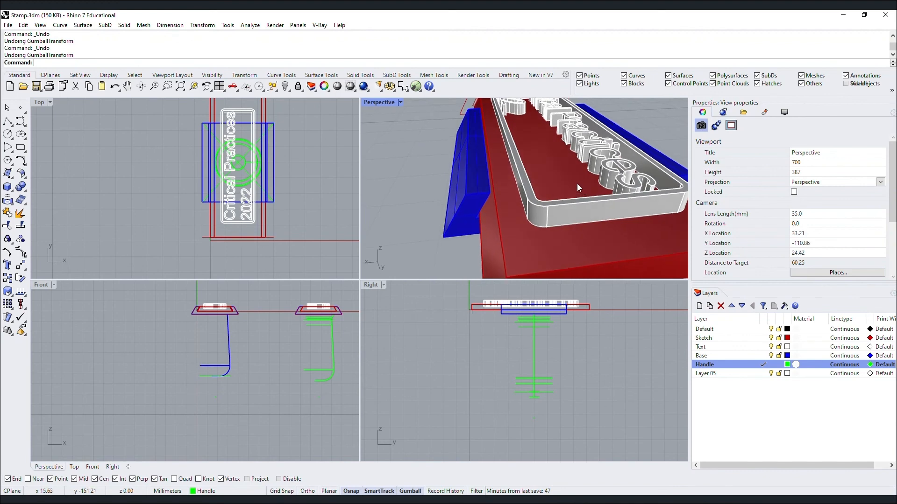
Reselect the red base plate, apply a 0.98 scale factor, and orbit to check it.
click(564, 183)
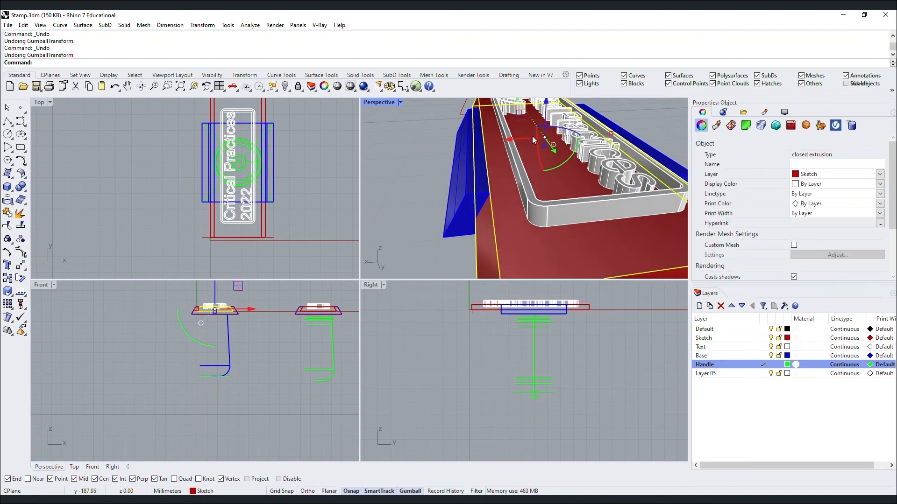
scroll(531, 183, down, 3)
scroll(532, 187, down, 2)
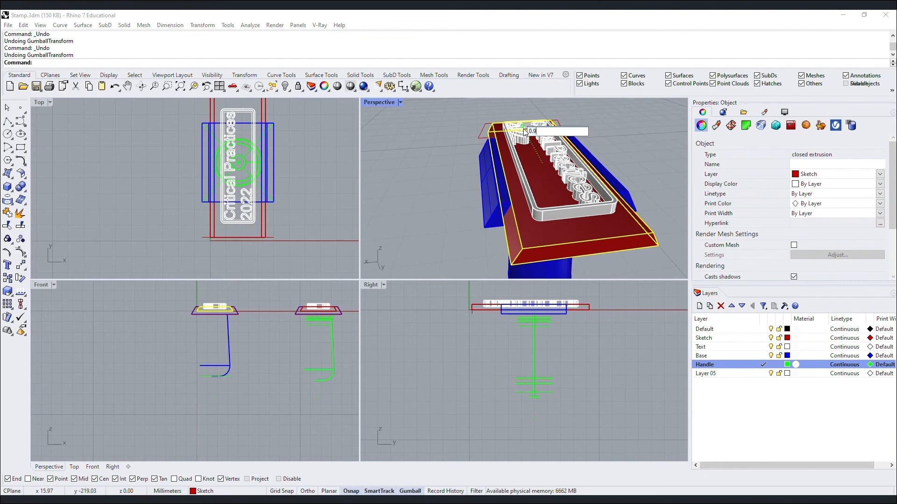
key(Return)
key(Escape)
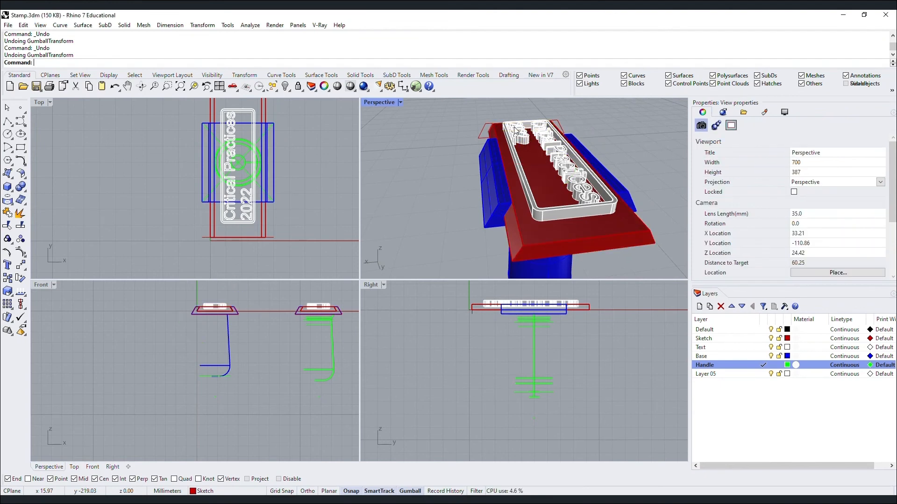
scroll(530, 192, up, 4)
right_drag(530, 192, 615, 245)
scroll(537, 180, down, 8)
Select the grouped 'Critical Practices 2022' letter extrusions and start Mirror.
click(559, 162)
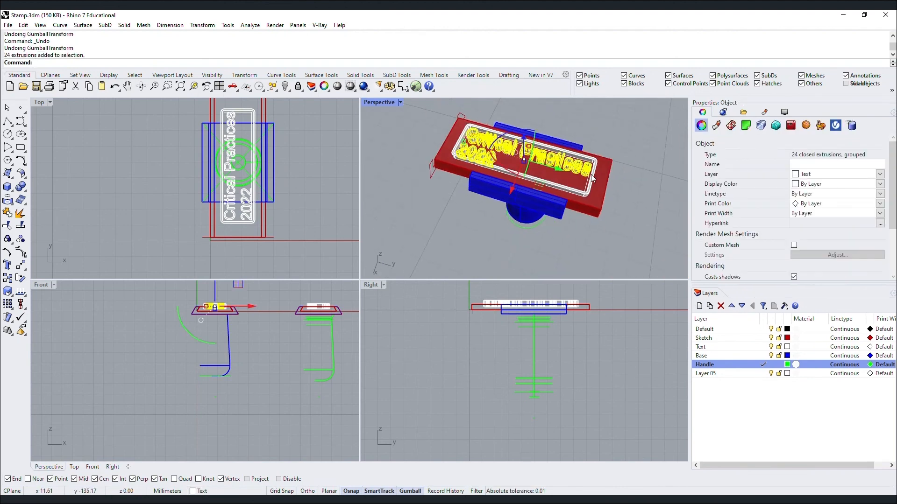
shift+click(590, 174)
key(Escape)
click(581, 169)
mouse_move(508, 161)
right_down()
mouse_move(472, 164)
mouse_move(494, 161)
right_up()
scroll(518, 171, up, 8)
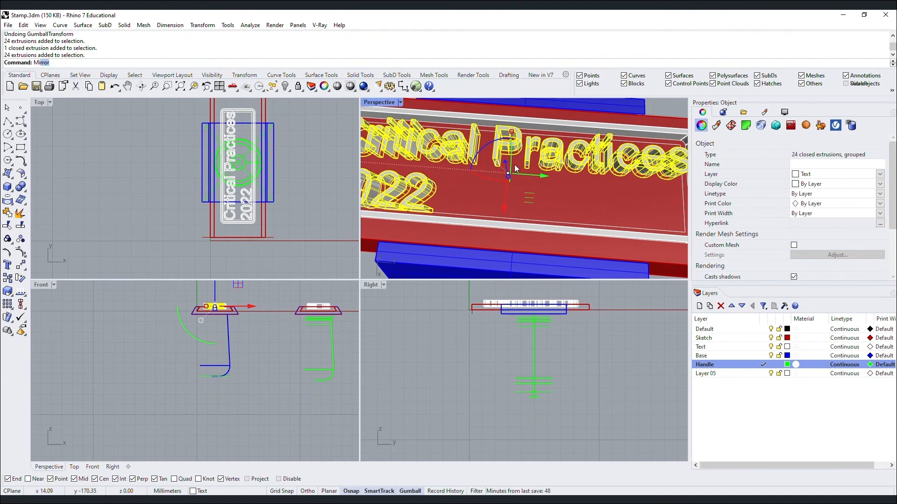
key(Return)
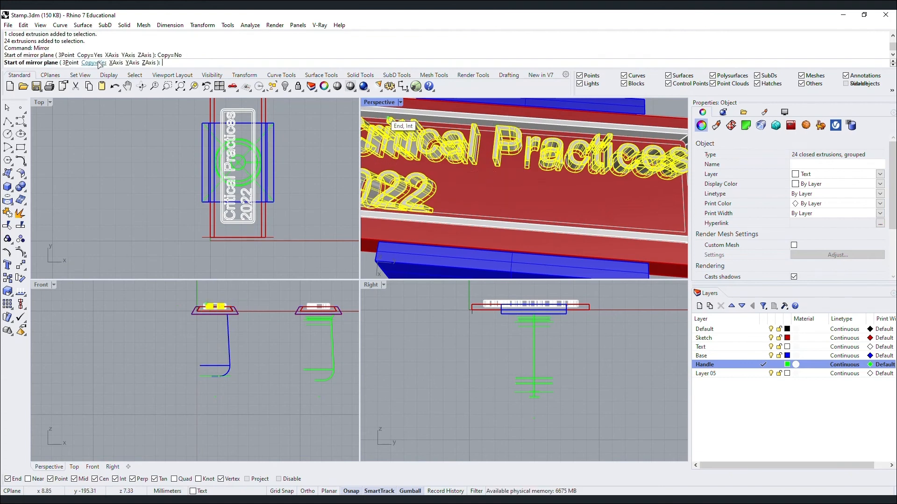
scroll(412, 226, down, 5)
scroll(441, 168, up, 5)
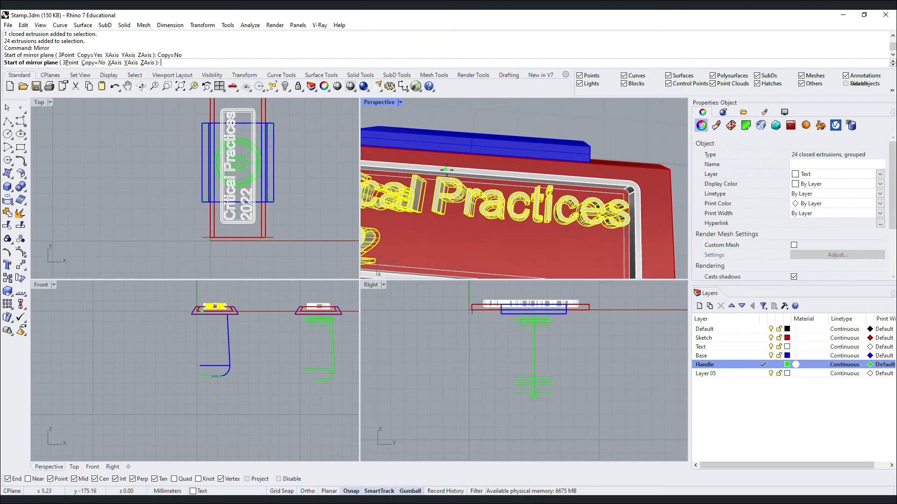
Flip the lettering across a line through the plate's midpoint, then hide the text curves.
click(453, 171)
scroll(457, 192, down, 3)
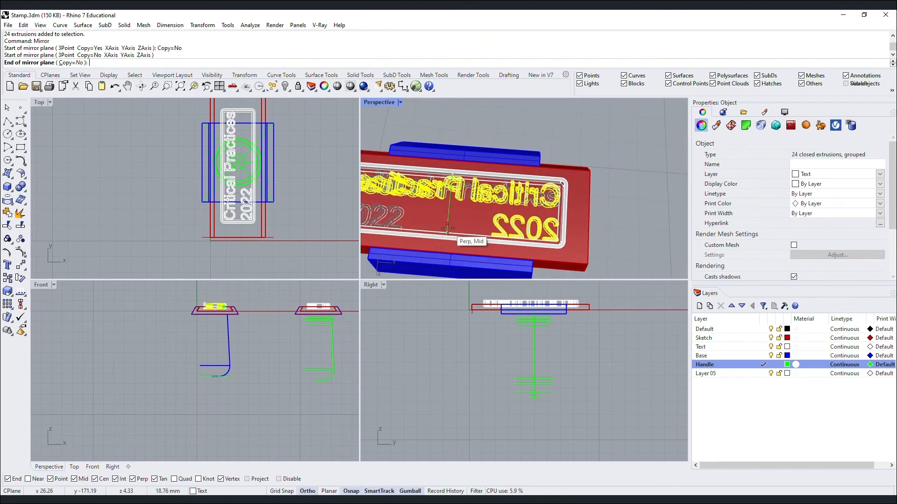
click(604, 204)
scroll(604, 204, down, 4)
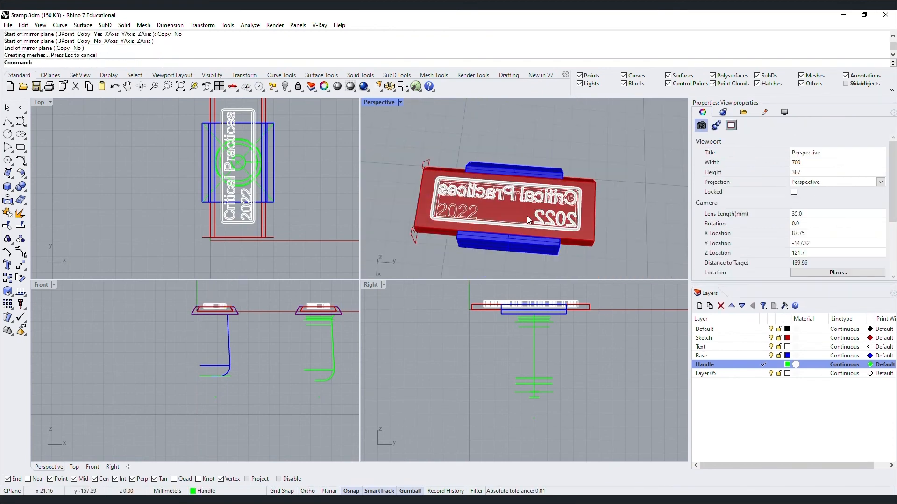
scroll(462, 218, up, 2)
key(ctrl+h)
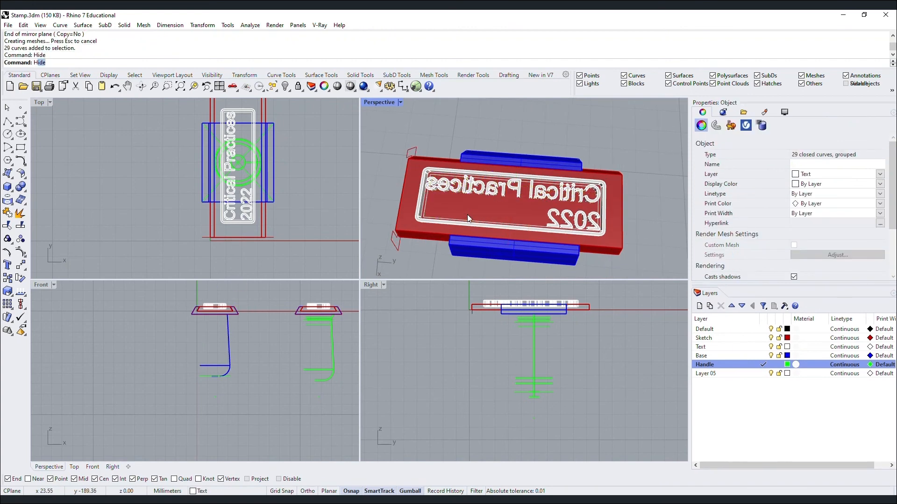
Boolean-union the border frame and mirrored letters into one solid.
right_drag(467, 214, 497, 169)
scroll(562, 195, up, 6)
scroll(562, 195, up, 8)
click(496, 167)
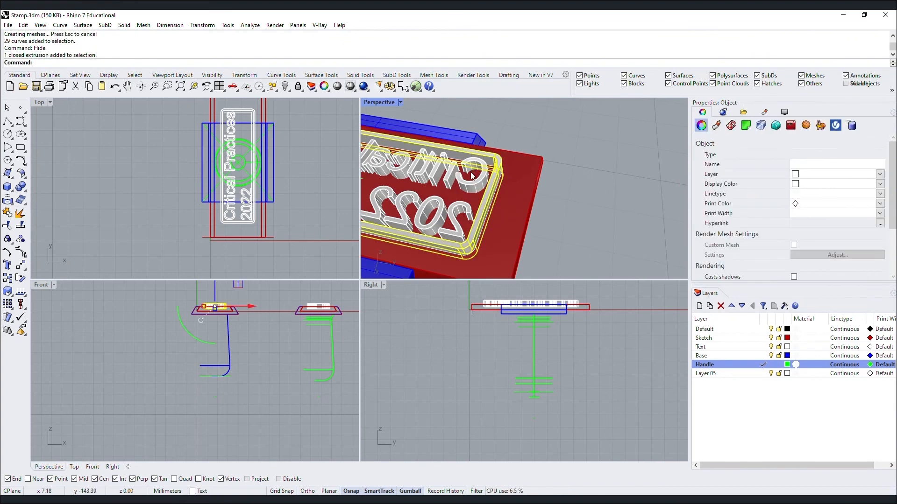
shift+click(473, 173)
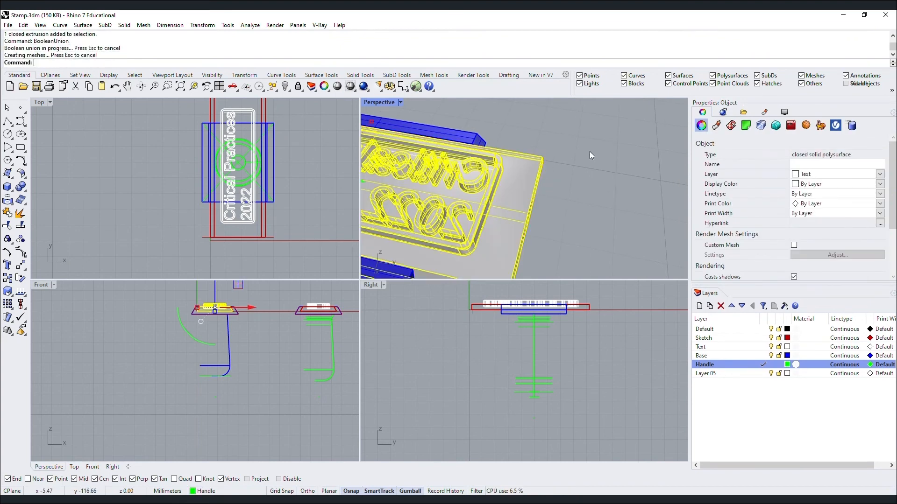
right_drag(589, 151, 594, 188)
Lift the unioned stamp plate upward above the handle with the Gumball Z arrow.
click(576, 189)
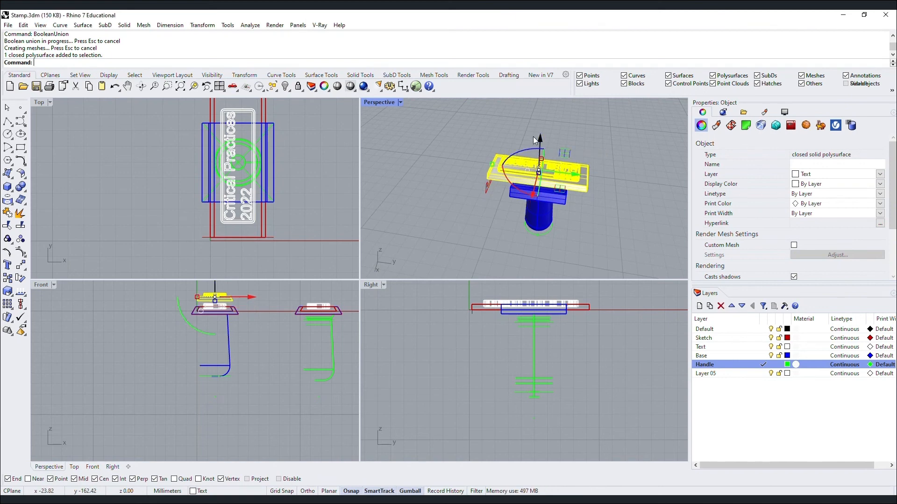
click(540, 174)
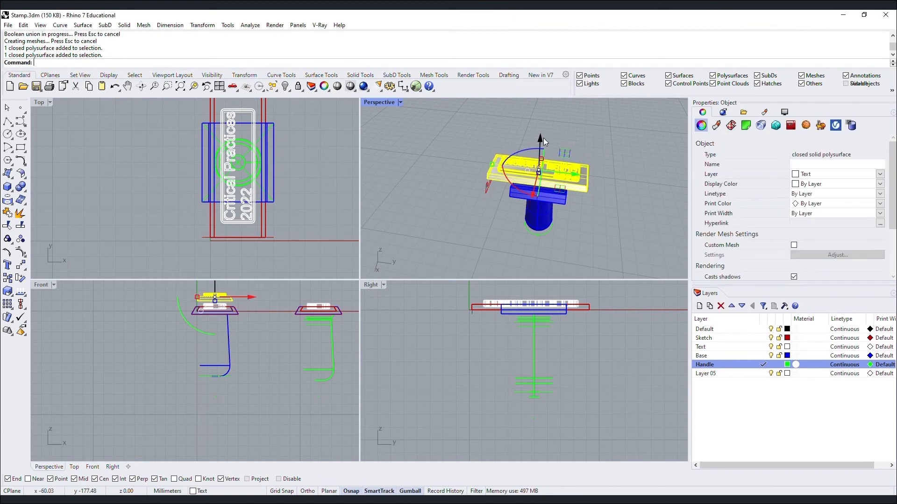
drag(540, 139, 541, 130)
double_click(393, 102)
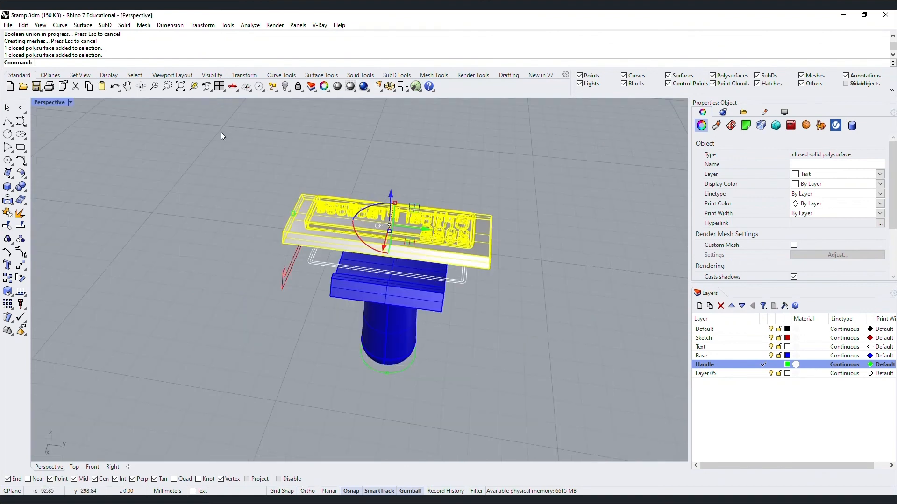
Switch the Perspective view to Rendered, then to the Arctic display mode.
click(220, 131)
click(70, 103)
click(88, 157)
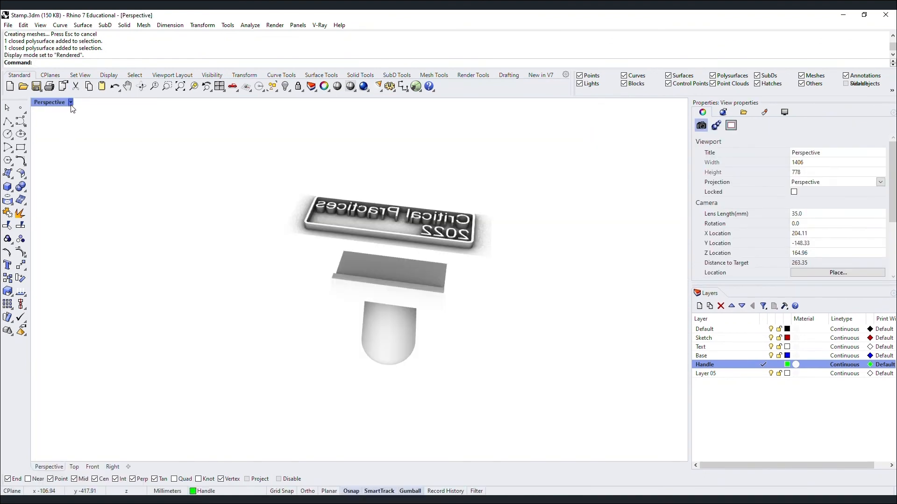
click(71, 102)
click(66, 218)
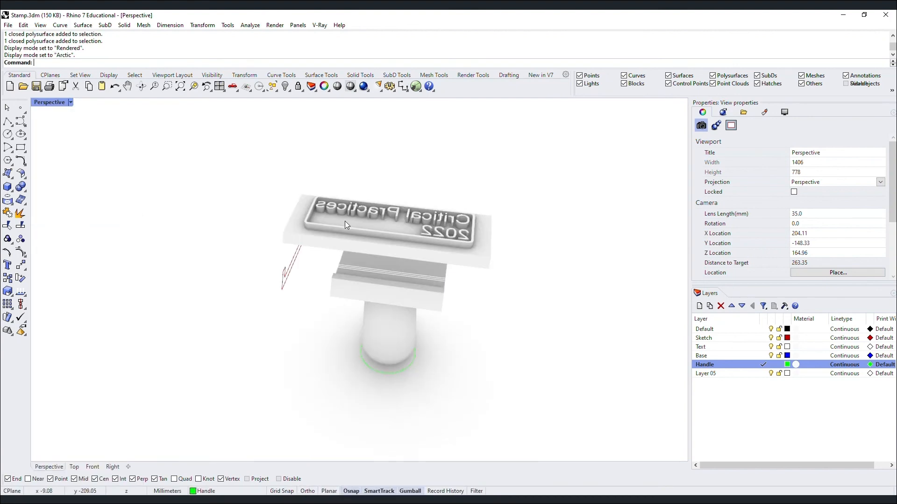
Zoom to fit the selected stamp top and orbit to a low side view.
click(346, 221)
text(Z)
key(Return)
text(s)
key(Return)
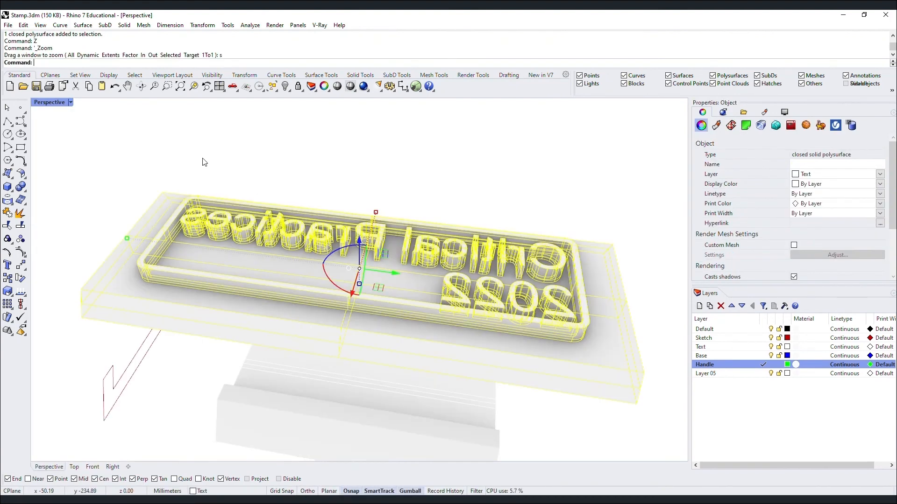
key(Escape)
right_drag(242, 177, 425, 344)
right_drag(475, 324, 357, 331)
scroll(271, 334, up, 8)
right_drag(271, 334, 363, 280)
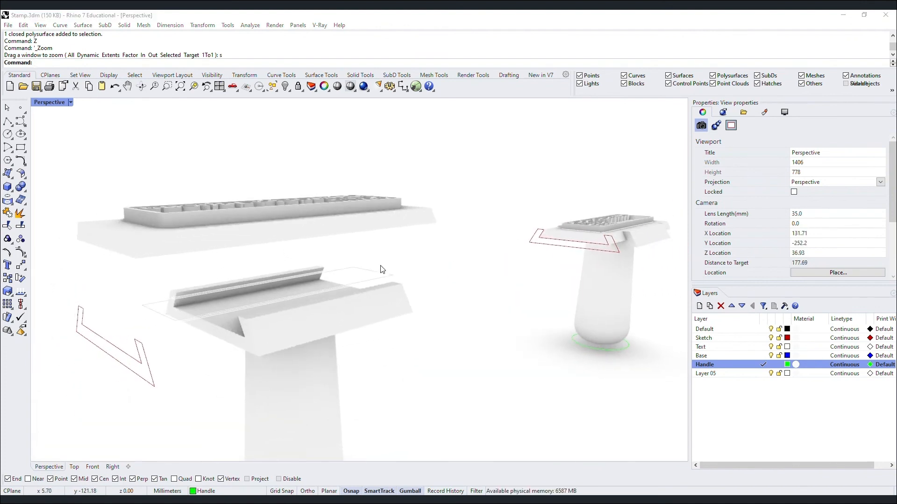
Undo the last two stamp moves and slide the text plate along Y beside the handle.
key(ctrl+z)
key(ctrl+z)
key(ctrl+z)
scroll(274, 290, down, 5)
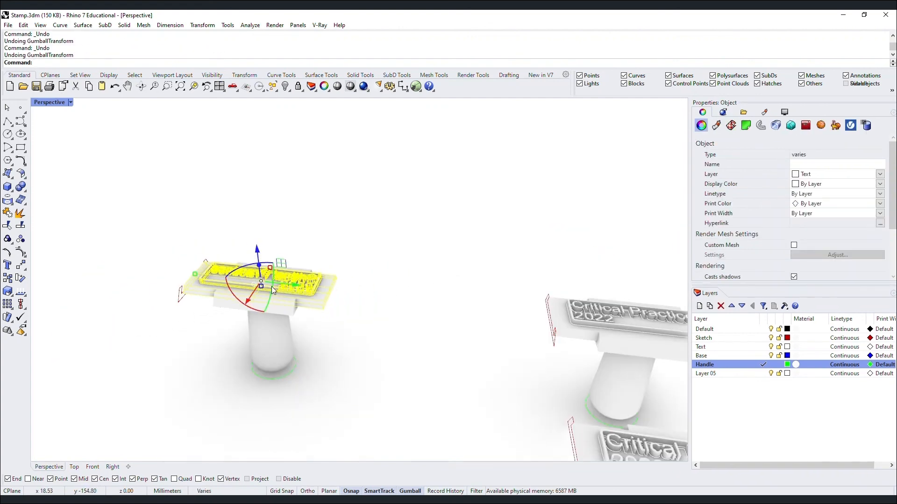
drag(292, 286, 437, 332)
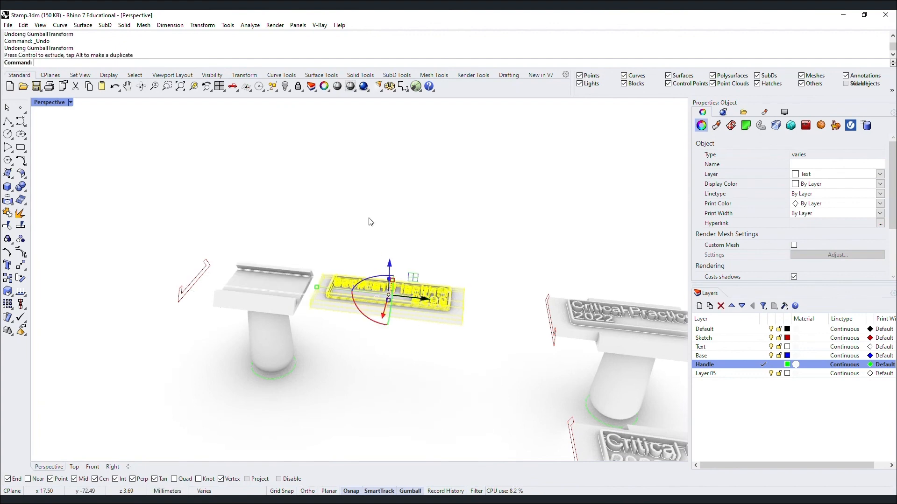
click(369, 222)
scroll(235, 284, up, 5)
right_drag(235, 286, 289, 262)
scroll(420, 273, up, 6)
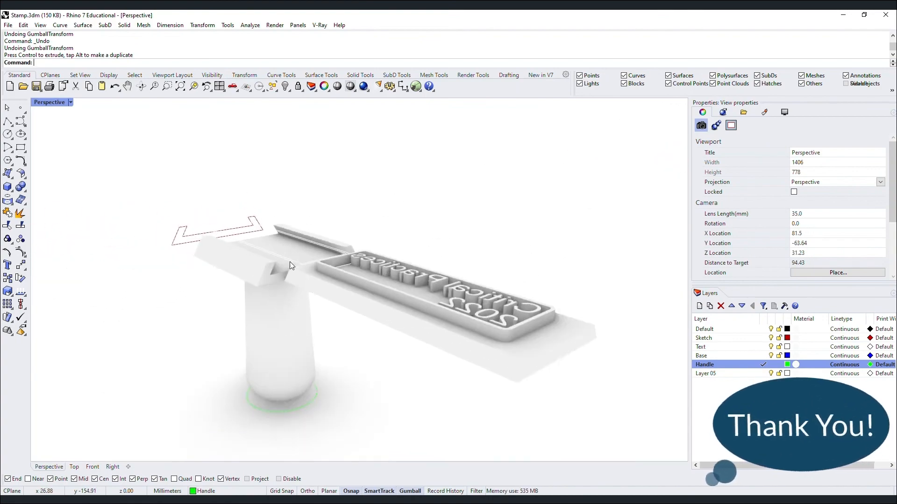